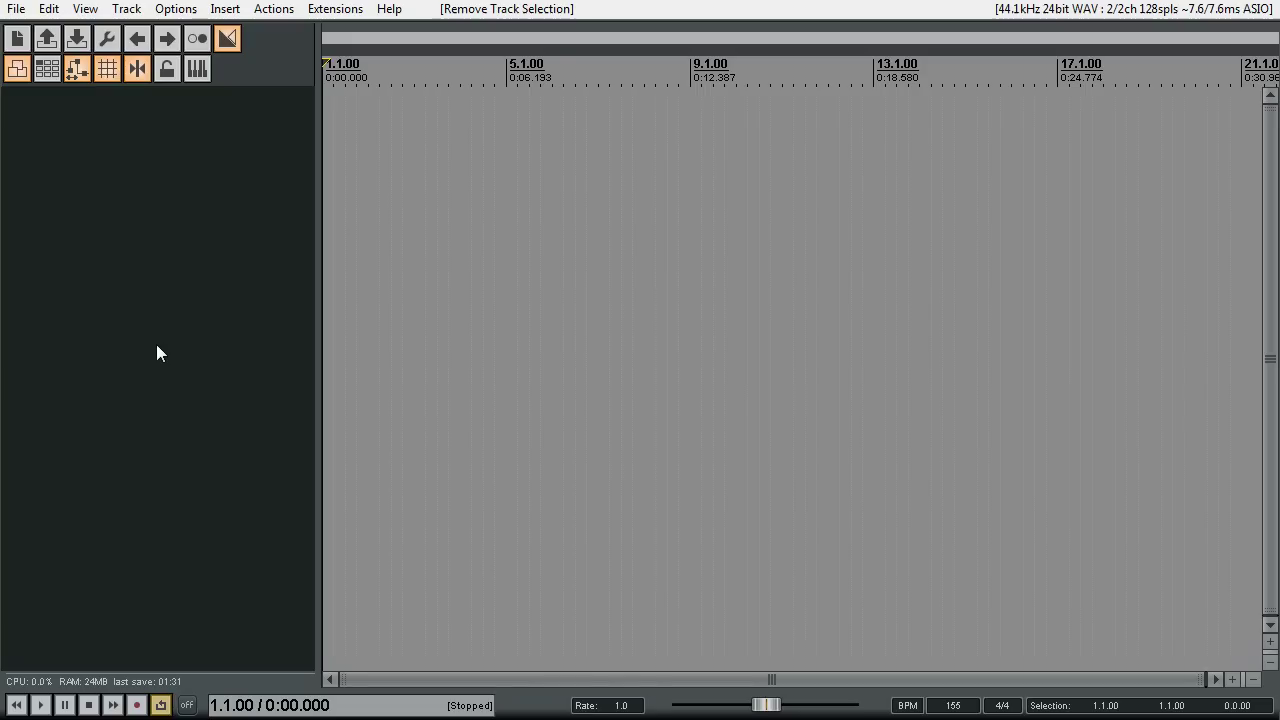
Reactivate the REAPER window so the ASIO device reopens at 44.1kHz 24-bit.
left_click(164, 288)
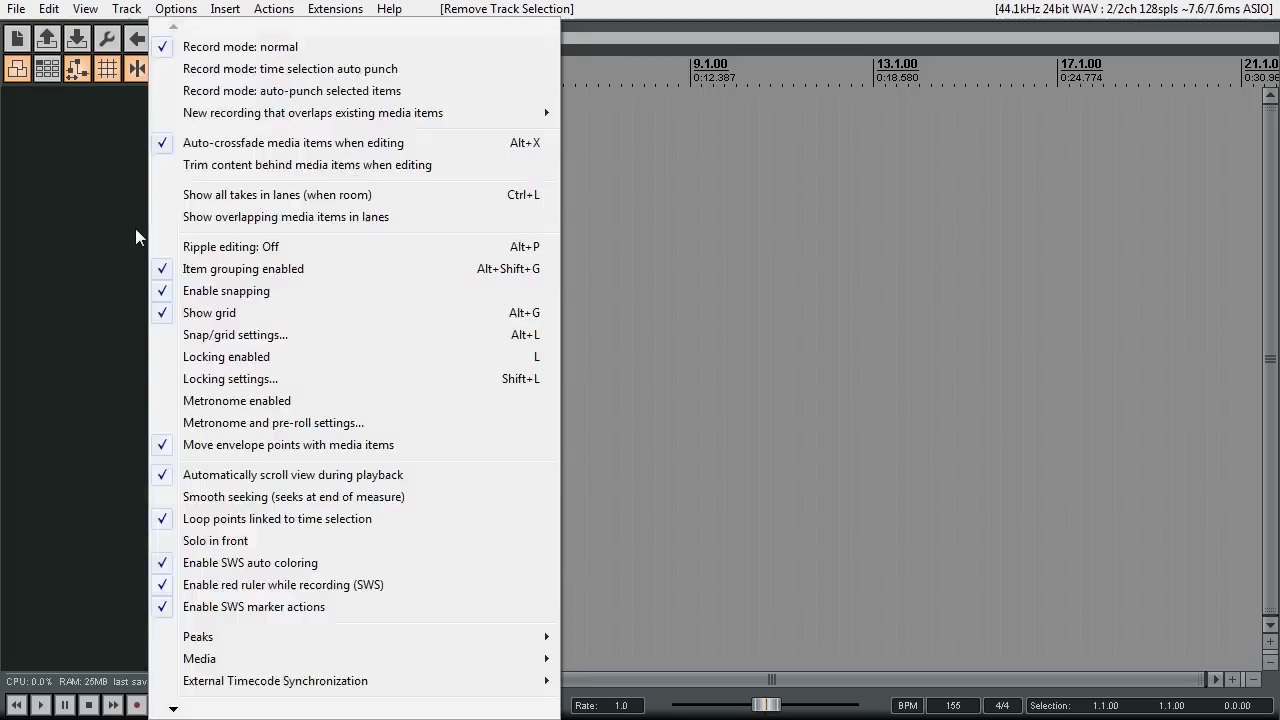
Insert the Addictive Drums VSTi on a new track and accept building per-drum output routing.
left_click(226, 10)
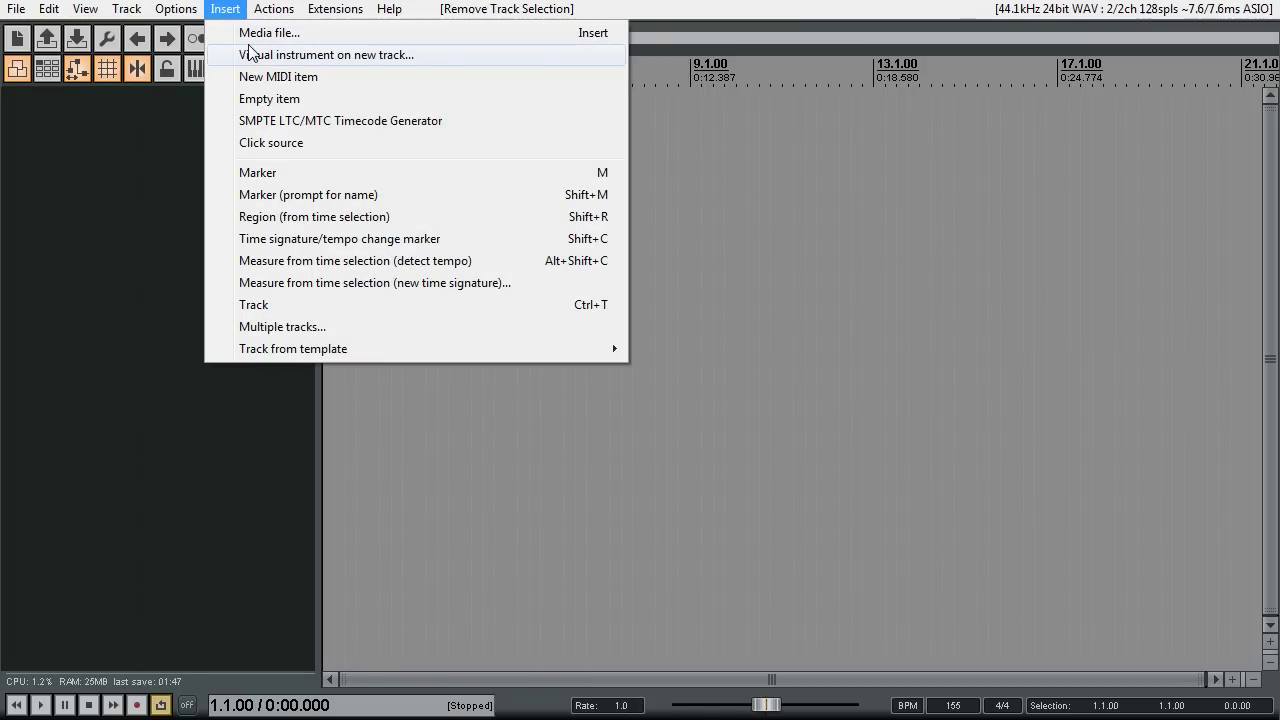
left_click(252, 54)
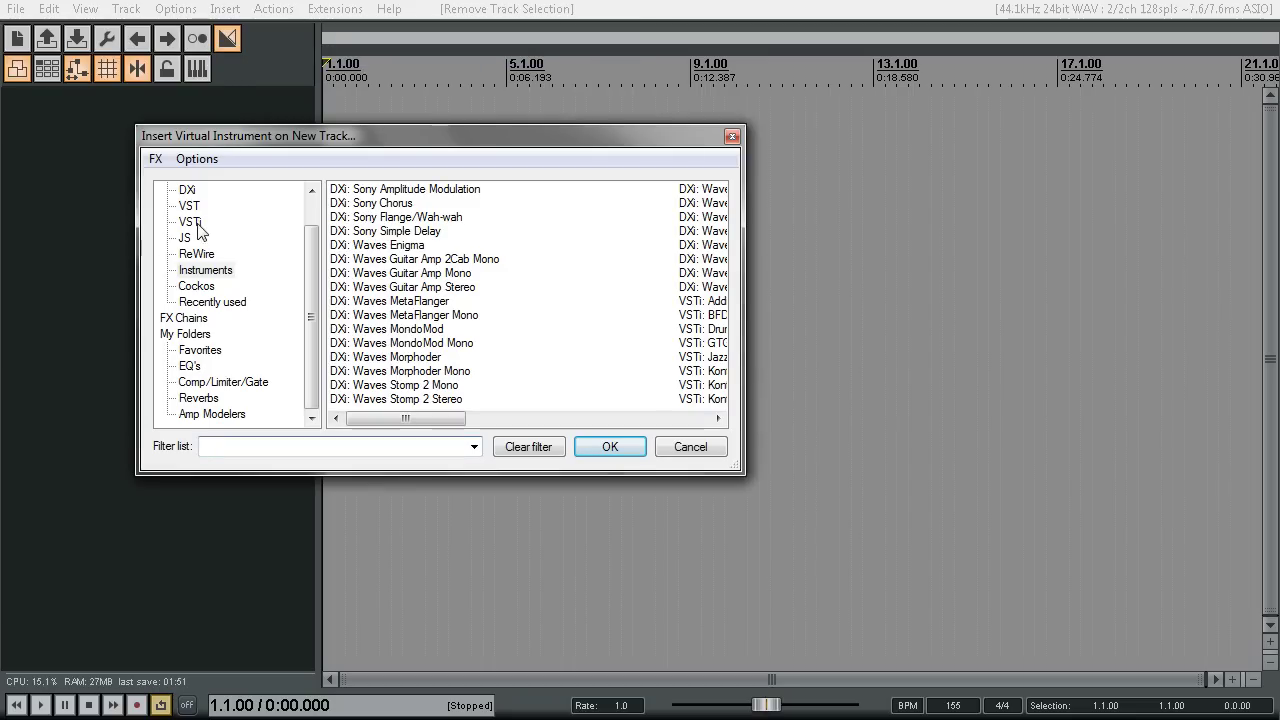
left_click(190, 221)
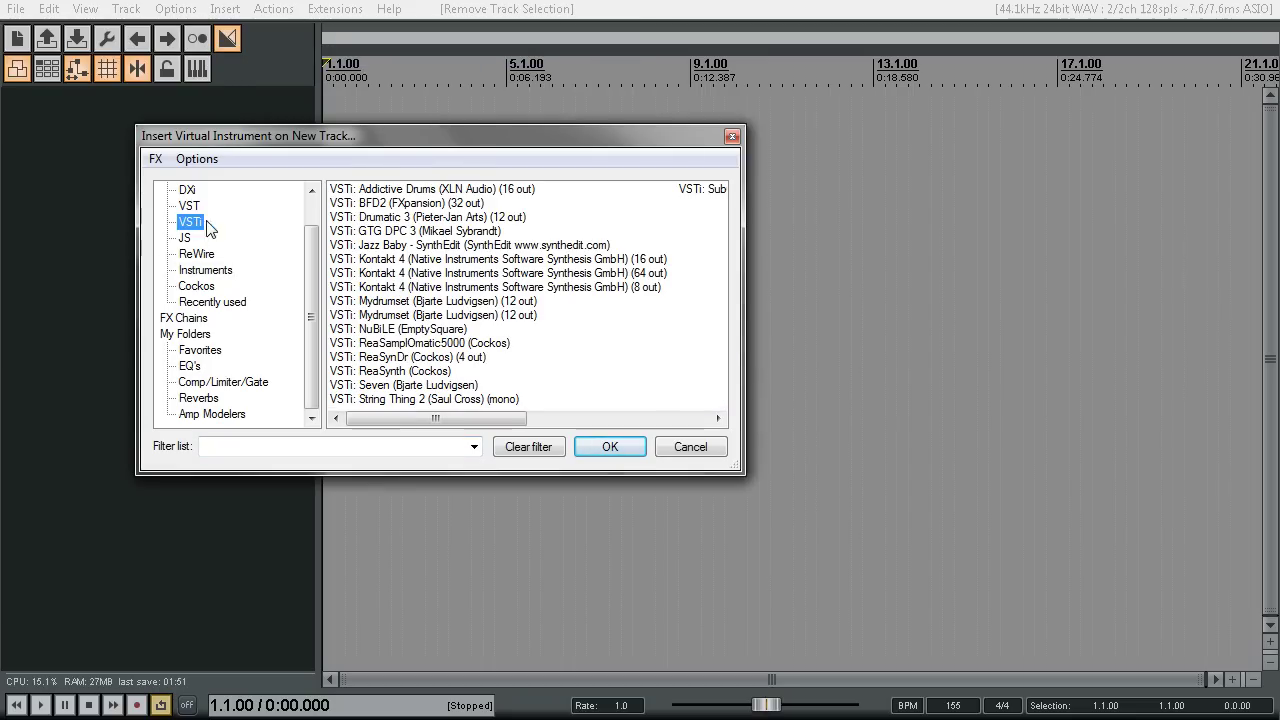
left_click(452, 195)
left_click(609, 448)
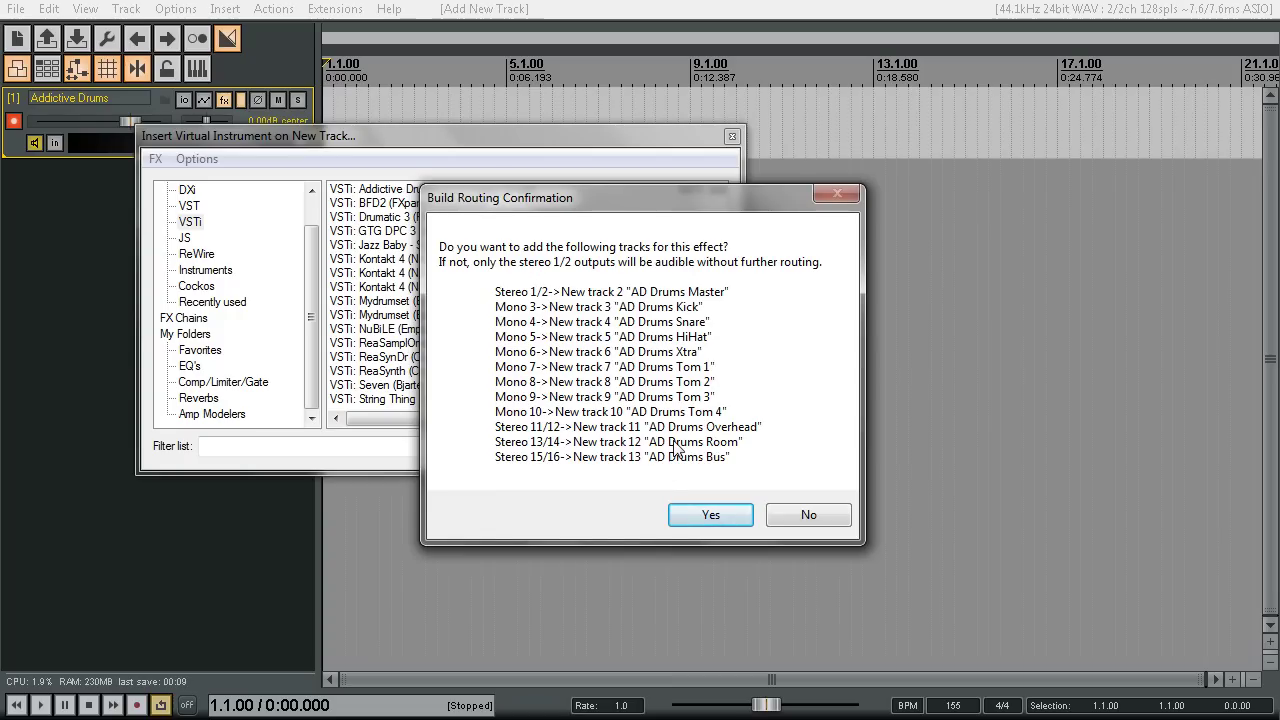
left_click(697, 515)
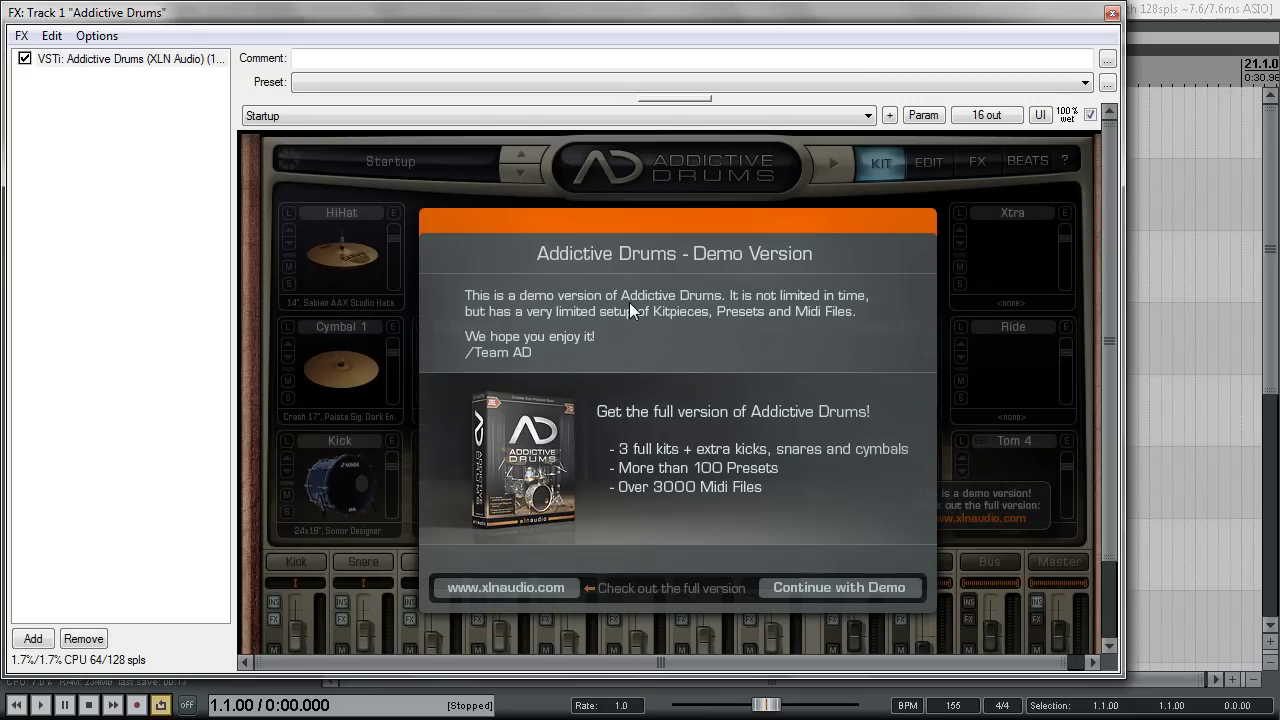
Continue with the demo and move the FX window aside to show the new drum tracks.
left_click(796, 590)
scroll(899, 217, "down", 2)
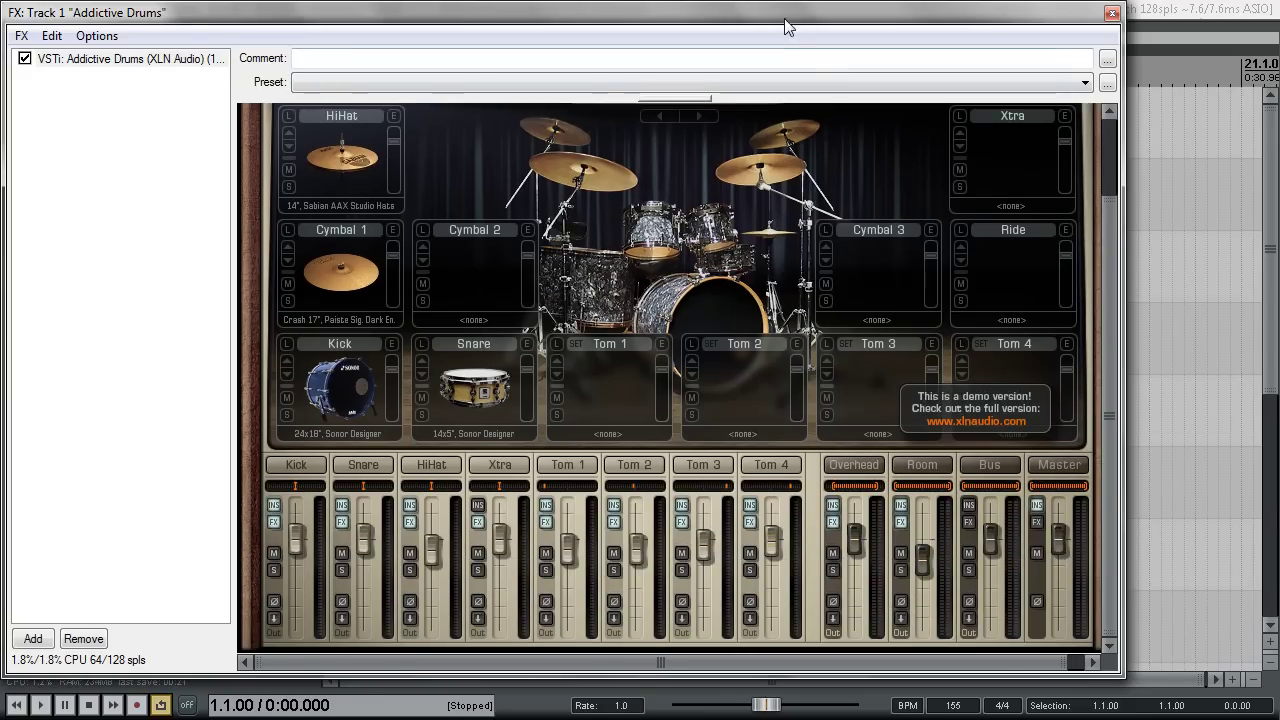
left_click_drag(783, 20, 1053, 103)
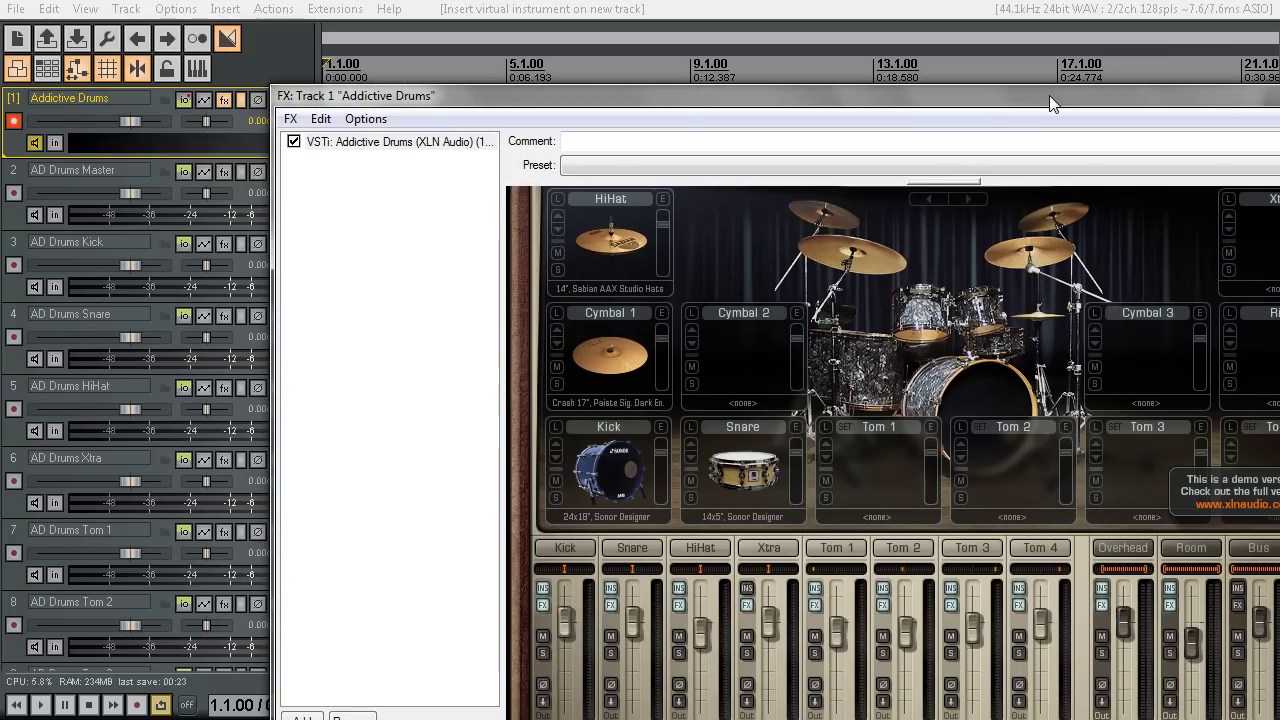
Audition the HiHat, Cymbal 1, Kick and Snare pads several times each.
left_click(633, 274)
left_click(591, 266)
left_click(590, 262)
left_click(606, 340)
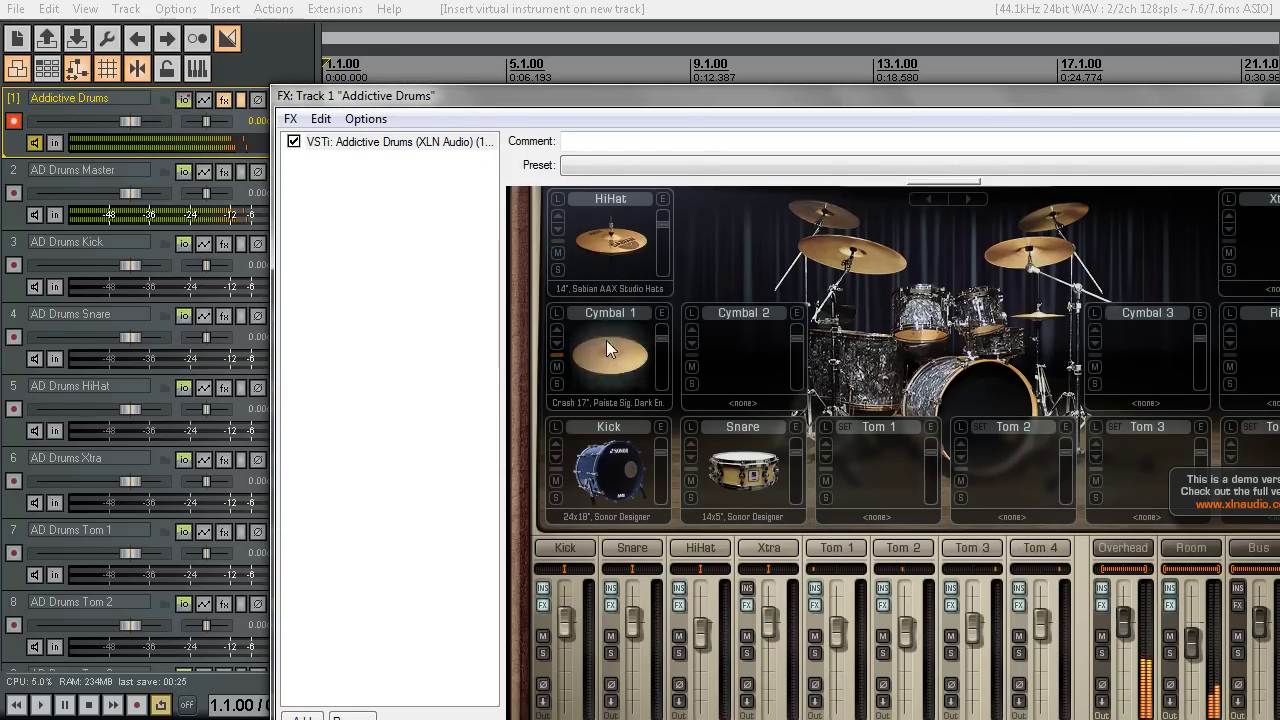
left_click(610, 459)
left_click(610, 459)
left_click(610, 459)
left_click(740, 470)
left_click(740, 470)
Reposition the Addictive Drums window to uncover the timeline.
left_click_drag(713, 97, 713, 70)
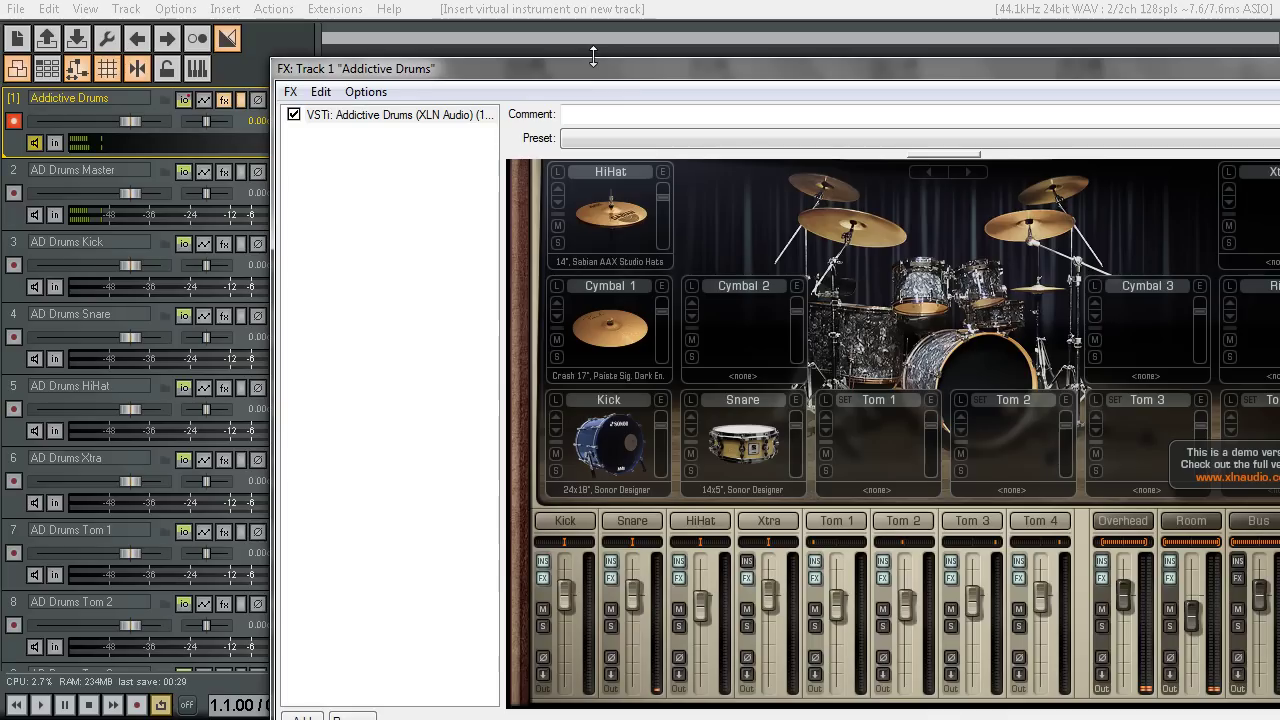
left_click_drag(626, 78, 456, 240)
left_click_drag(250, 233, 254, 81)
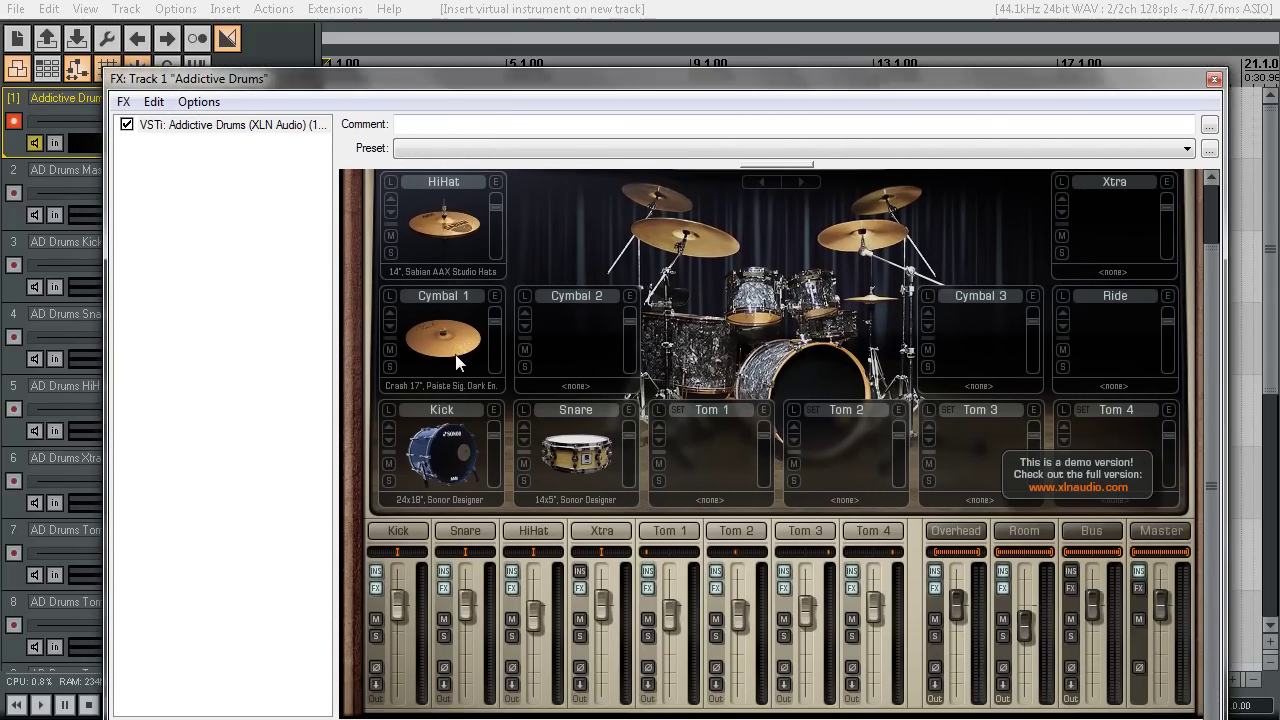
Mute the plugin's Master channel and delete track 2, AD Drums Master, confirming with Yes.
left_click(1137, 620)
left_click(11, 208)
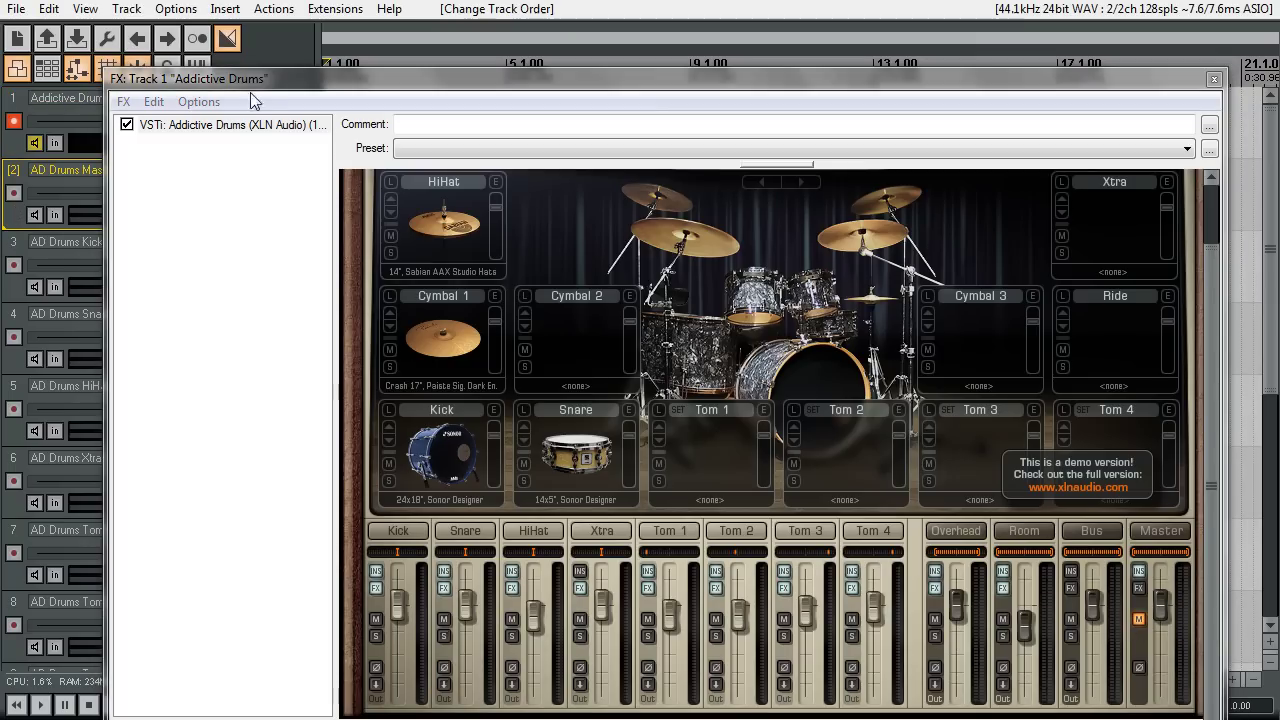
left_click_drag(255, 80, 205, 353)
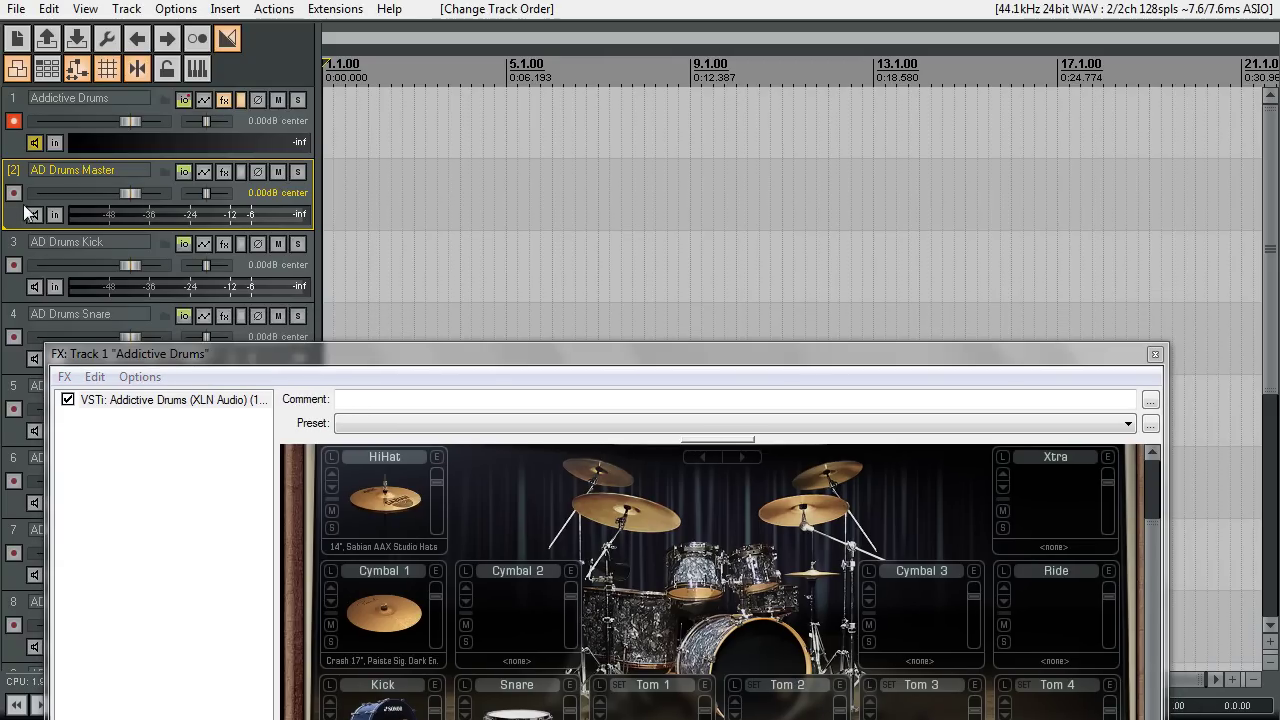
key("Delete")
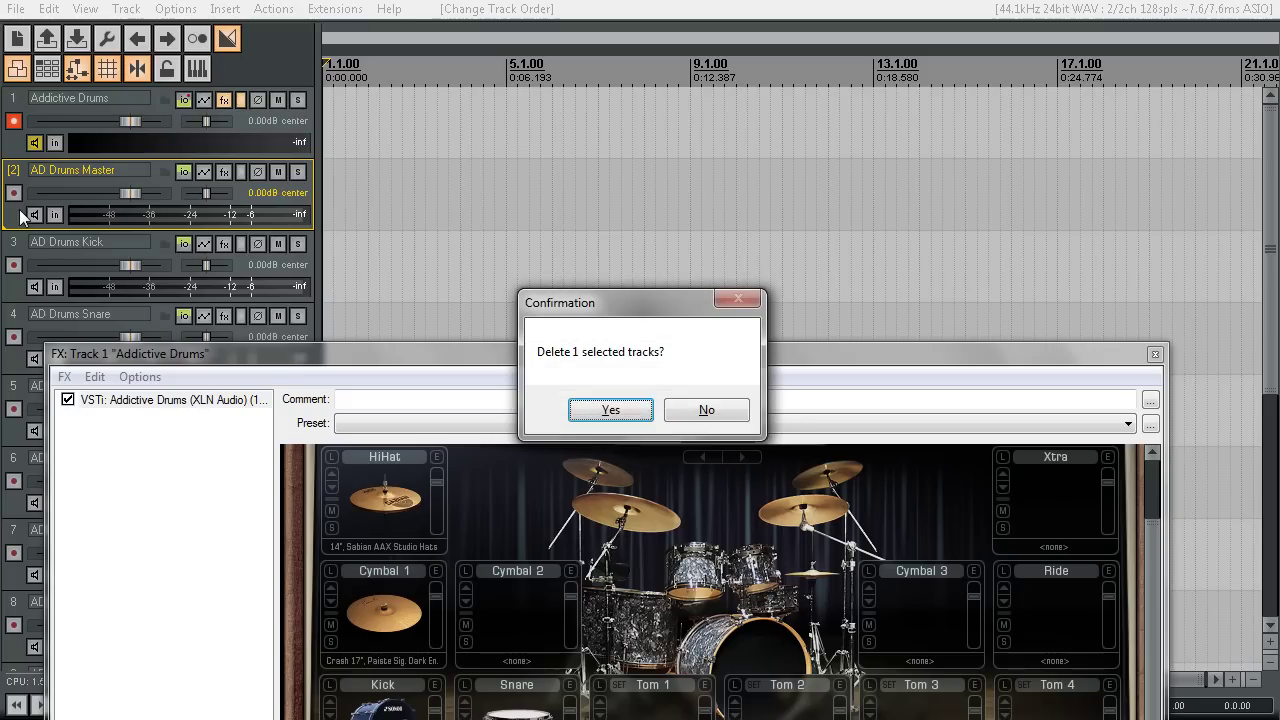
left_click(601, 414)
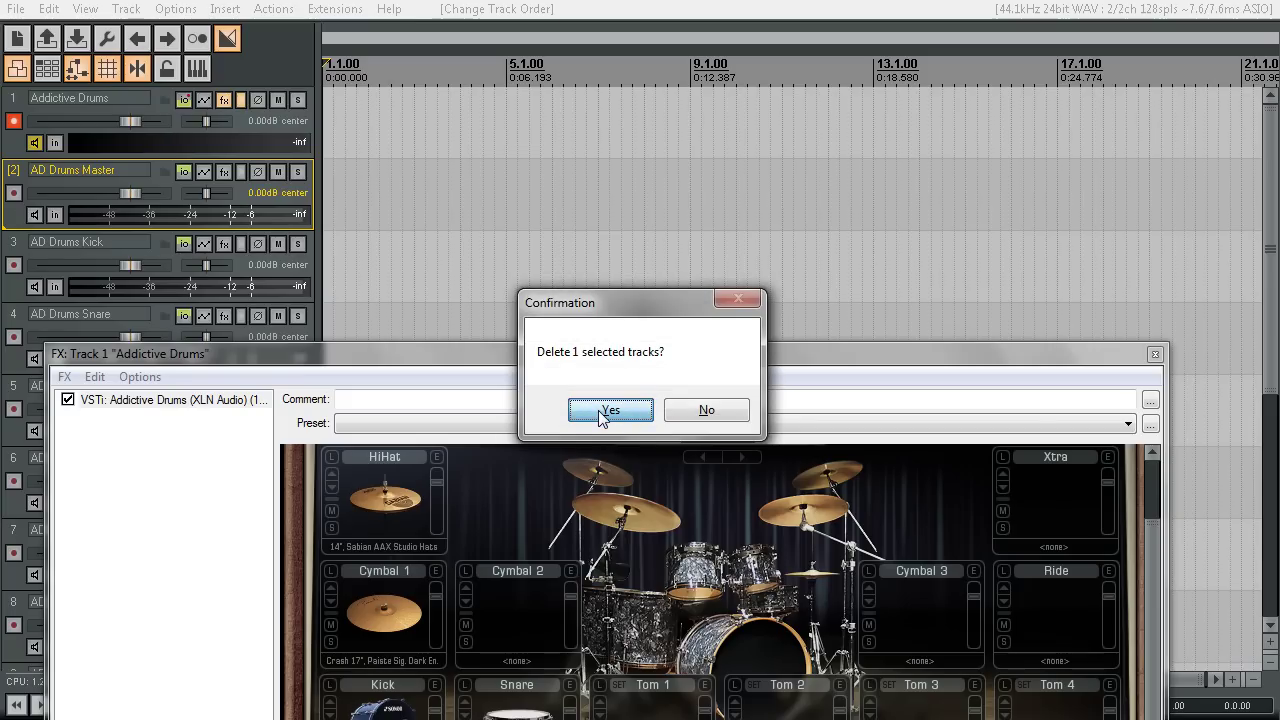
left_click_drag(580, 350, 669, 21)
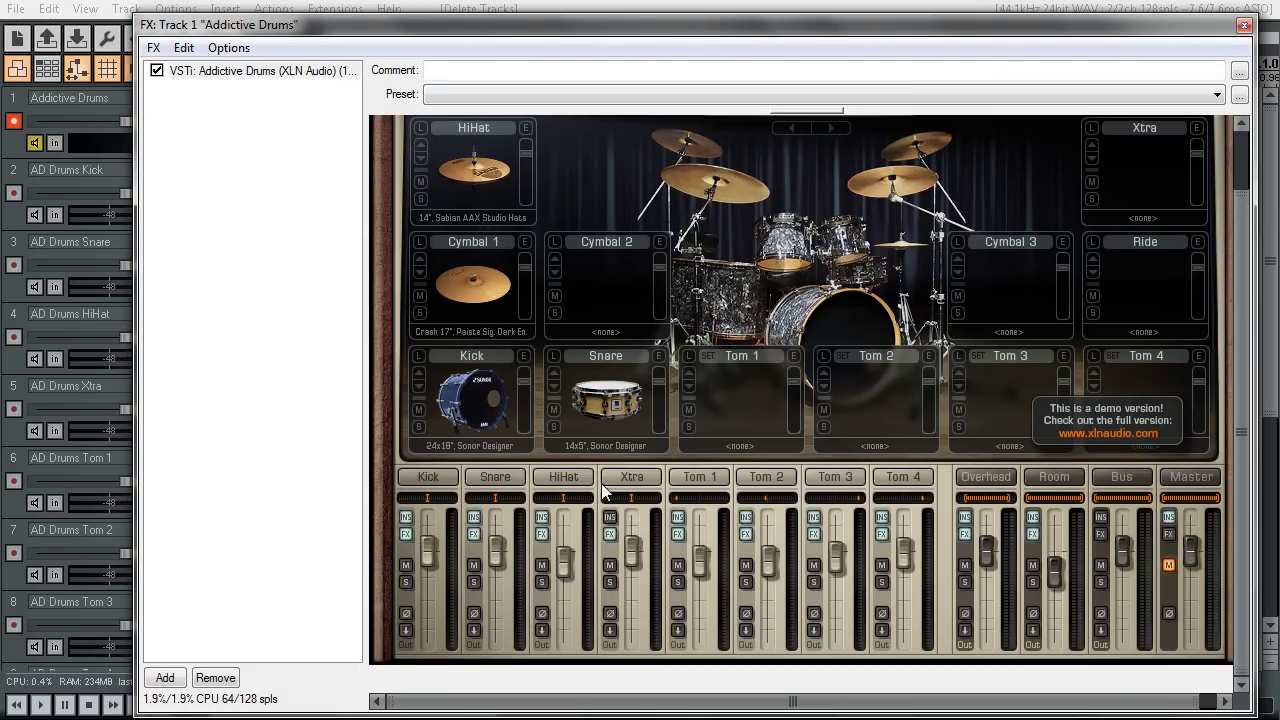
Enable separate outputs on the Snare, HiHat, Xtra, Tom 1-3, Overhead and Room channels.
left_click(475, 631)
left_click(541, 630)
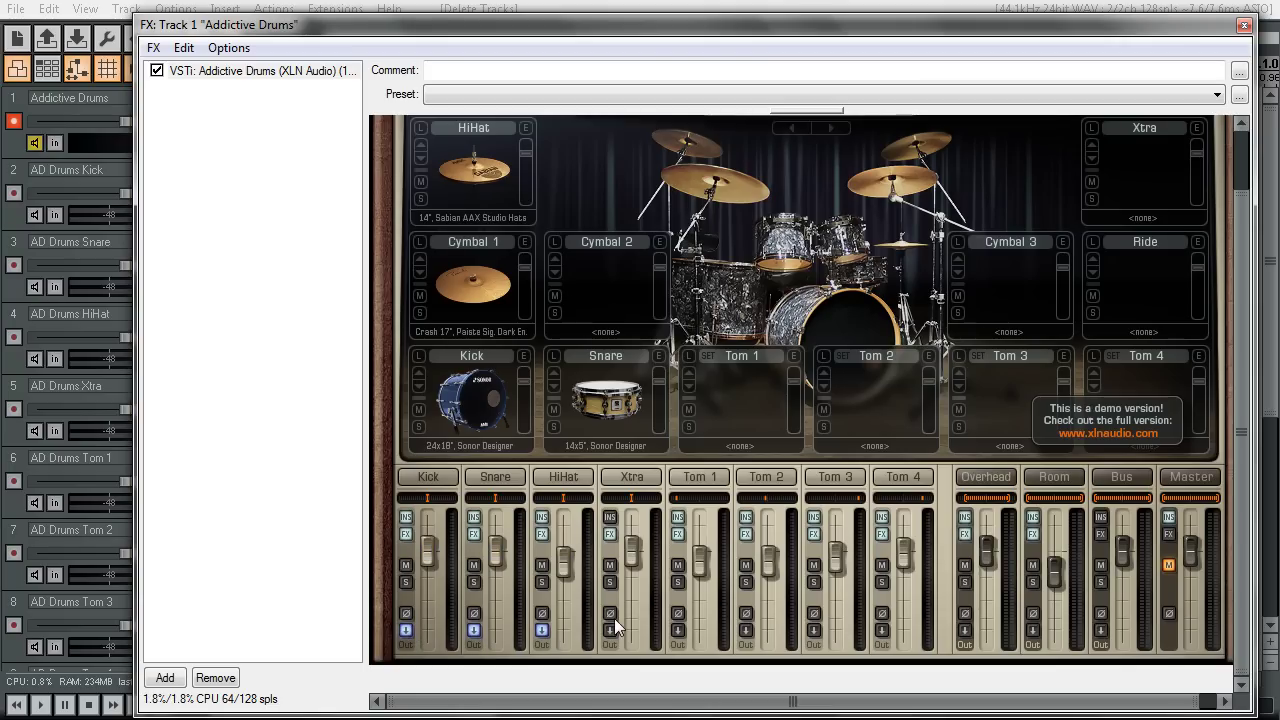
left_click(610, 630)
left_click(677, 630)
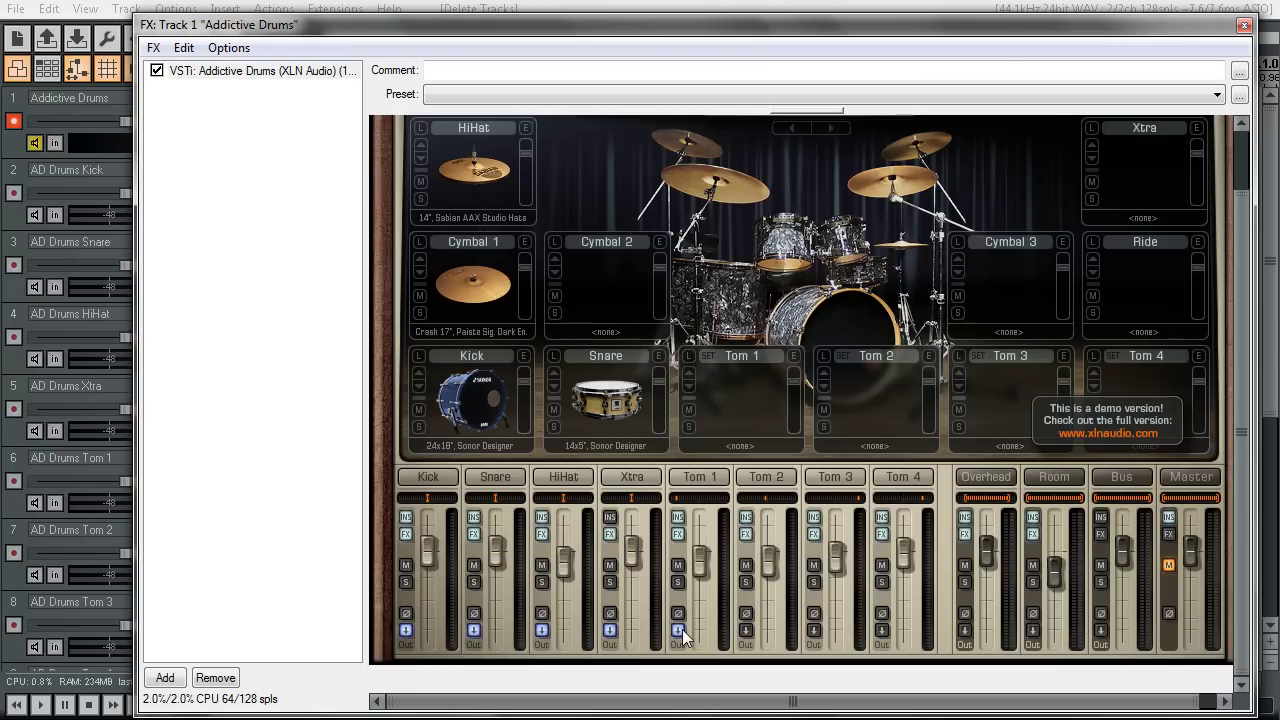
left_click(745, 630)
left_click(814, 630)
left_click(964, 630)
left_click(1032, 630)
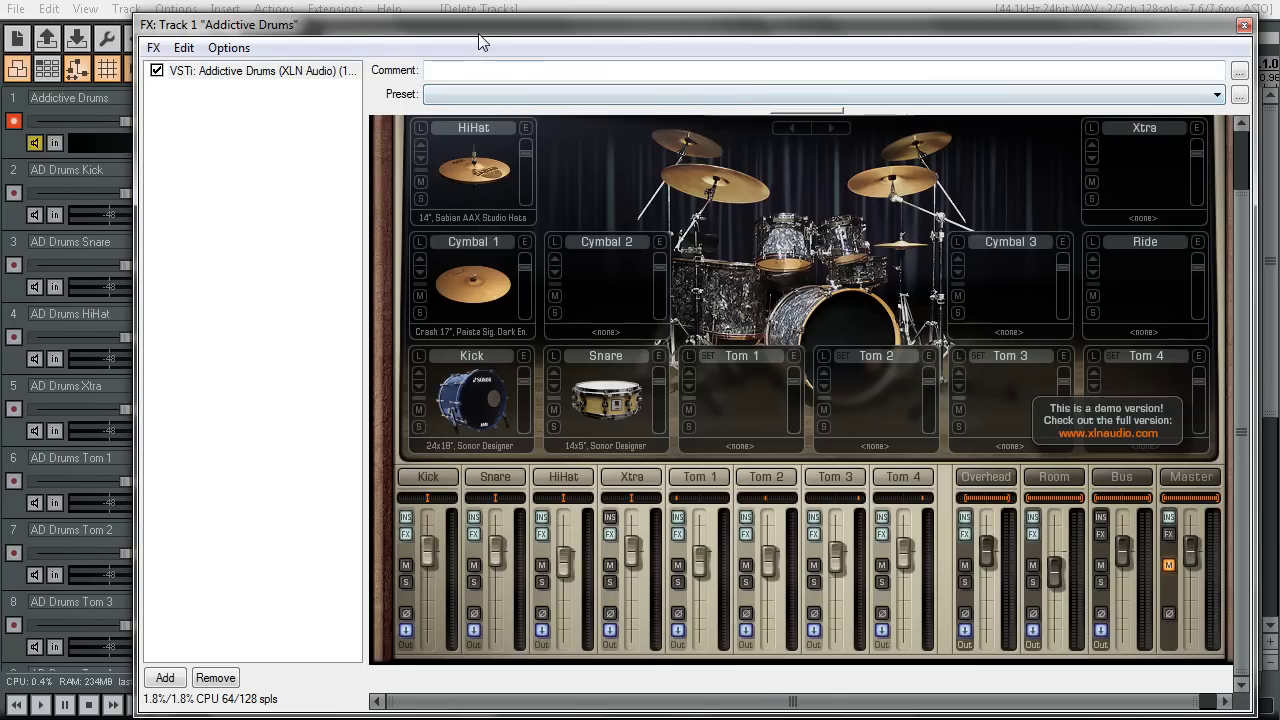
Hit the Snare, Kick, Cymbal 1 and HiHat pads while watching each AD Drums track meter.
left_click_drag(480, 43, 674, 98)
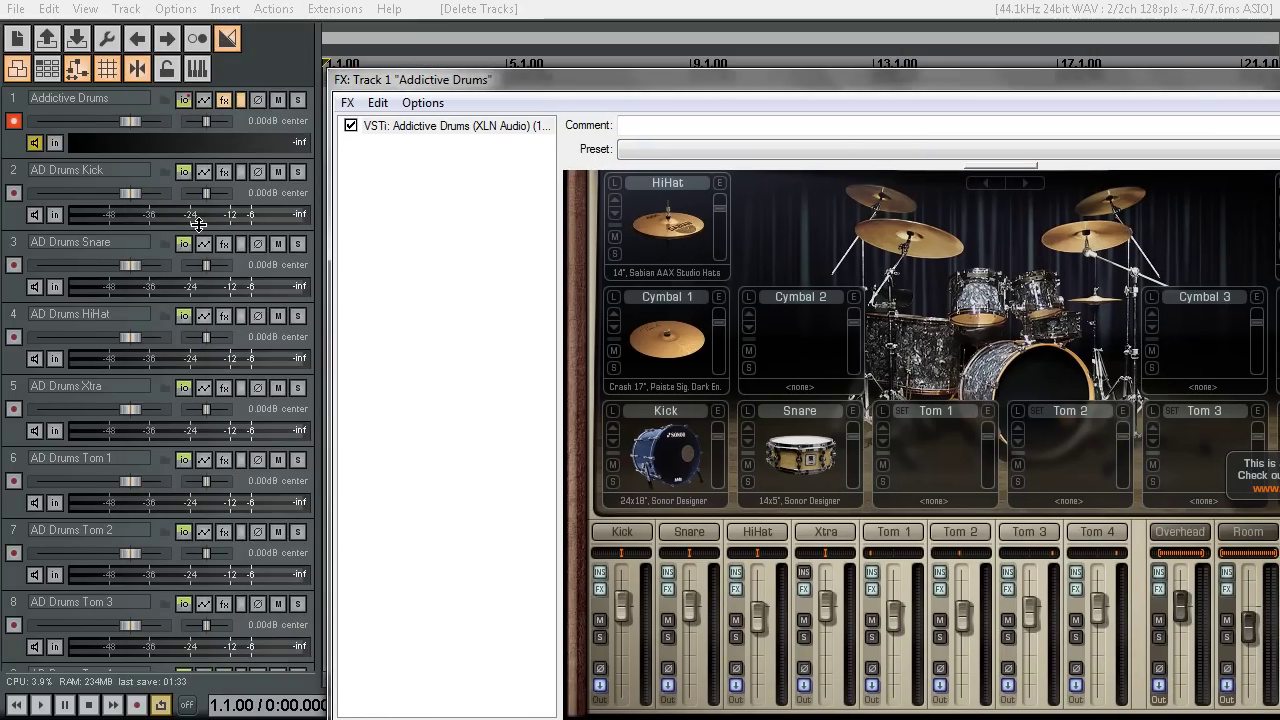
left_click(799, 462)
left_click(655, 456)
left_click(637, 450)
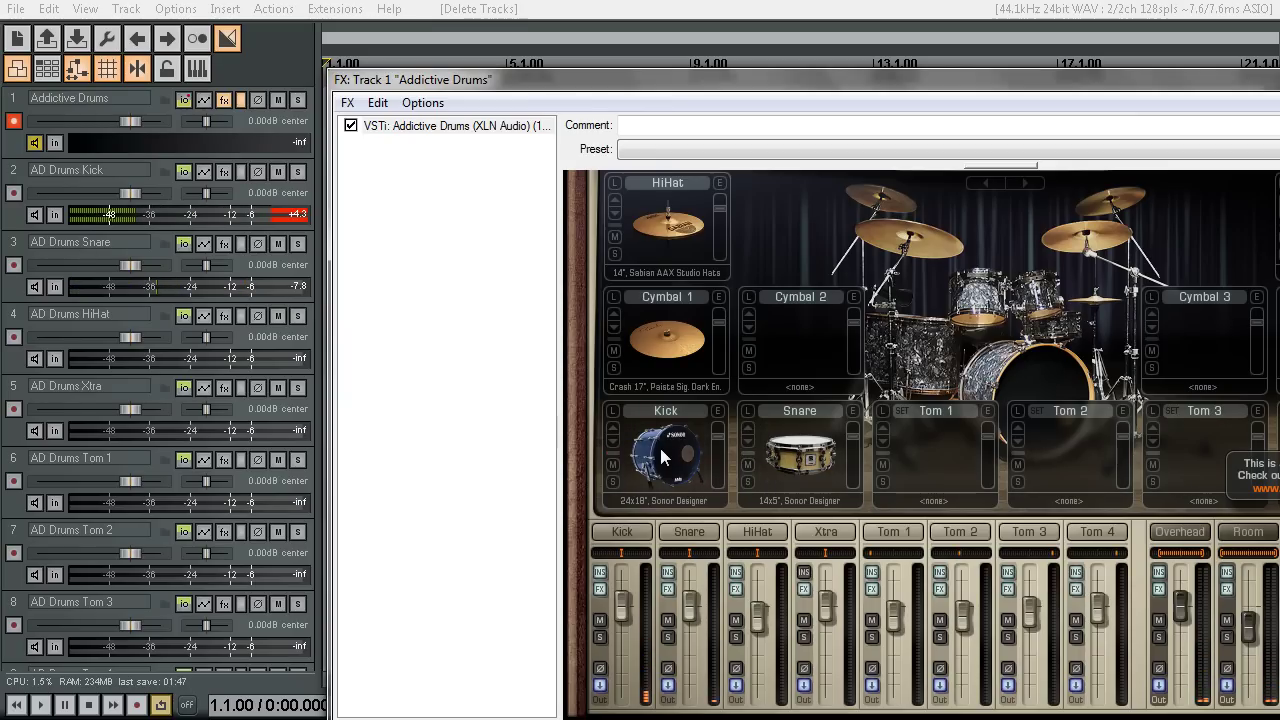
left_click(659, 450)
left_click(660, 456)
left_click(671, 319)
left_click(658, 231)
left_click(658, 231)
left_click(789, 453)
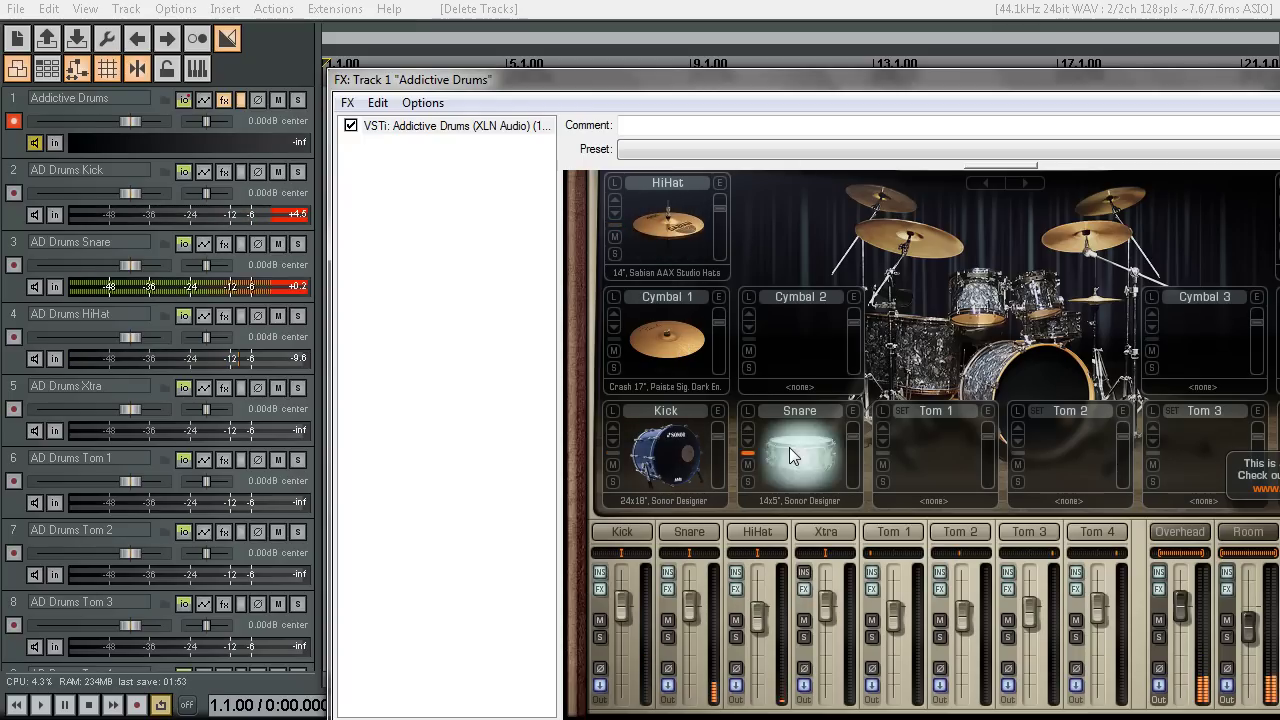
left_click(649, 465)
left_click(662, 211)
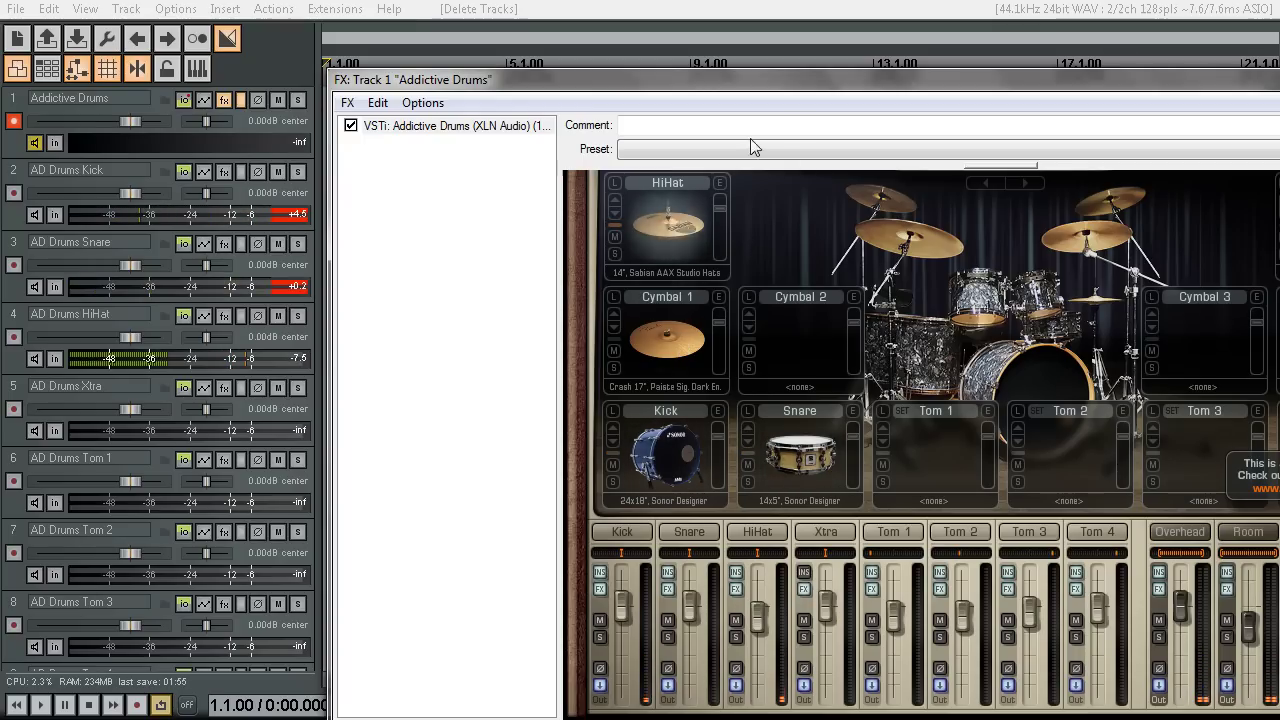
Preview the Startup beat in the BEATS browser and drop it onto track 1 as MIDI.
left_click_drag(797, 79, 544, 13)
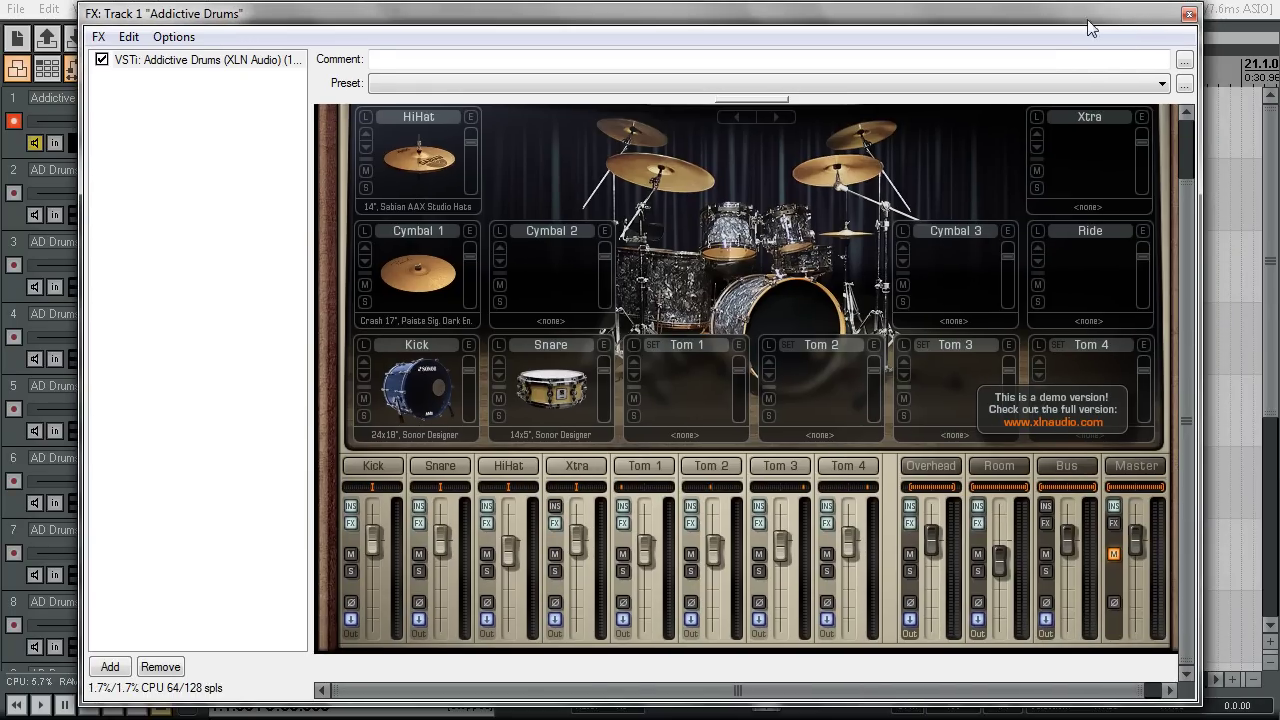
left_click_drag(1187, 248, 1038, 129)
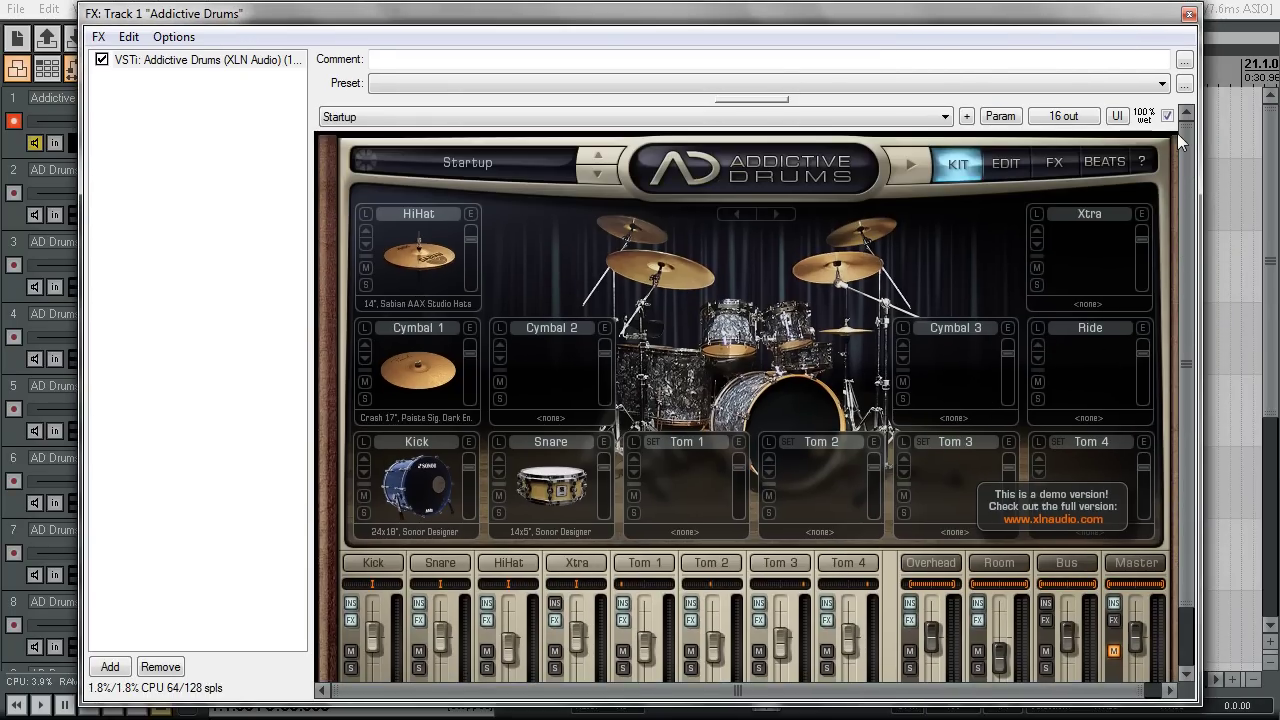
left_click(1091, 159)
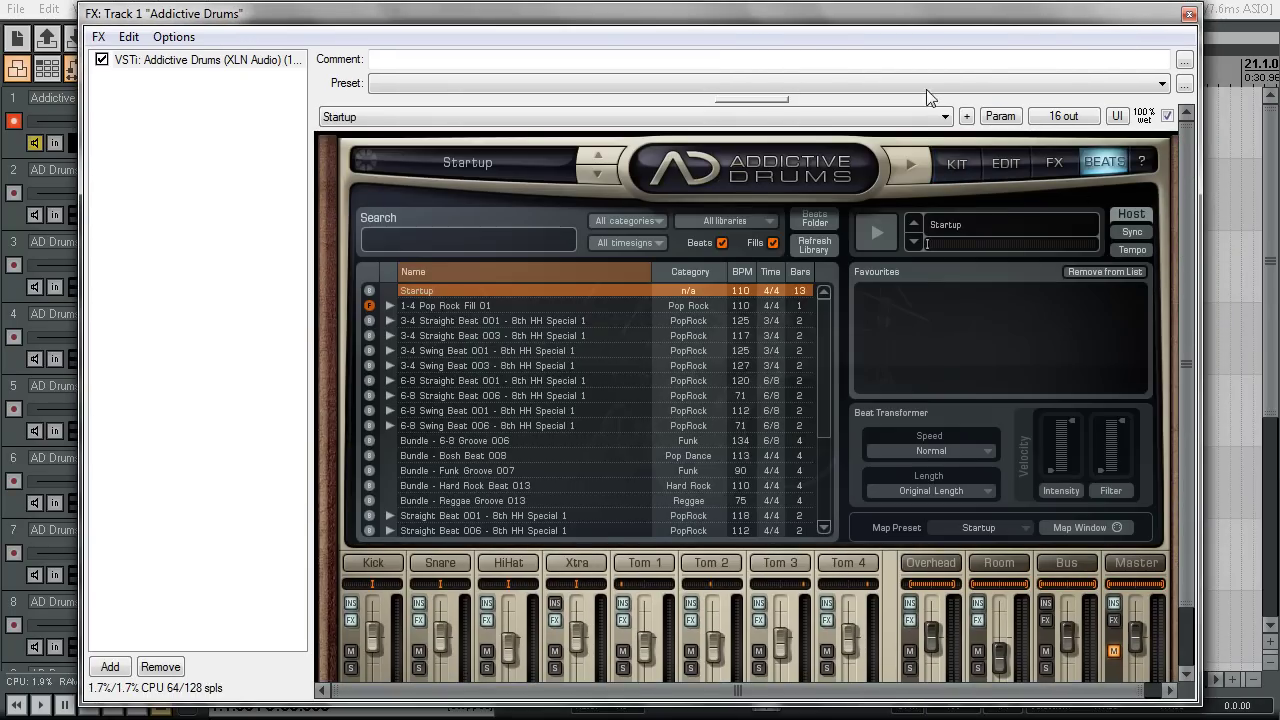
left_click_drag(868, 20, 996, 280)
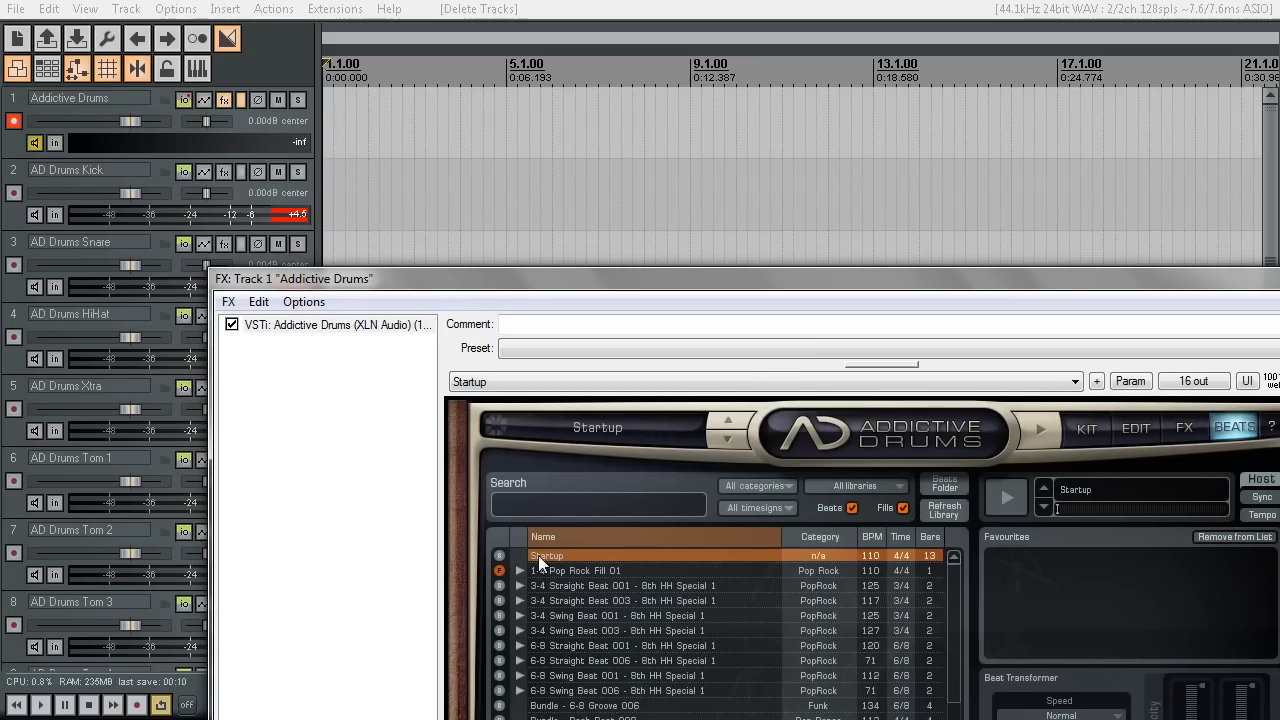
left_click(1006, 498)
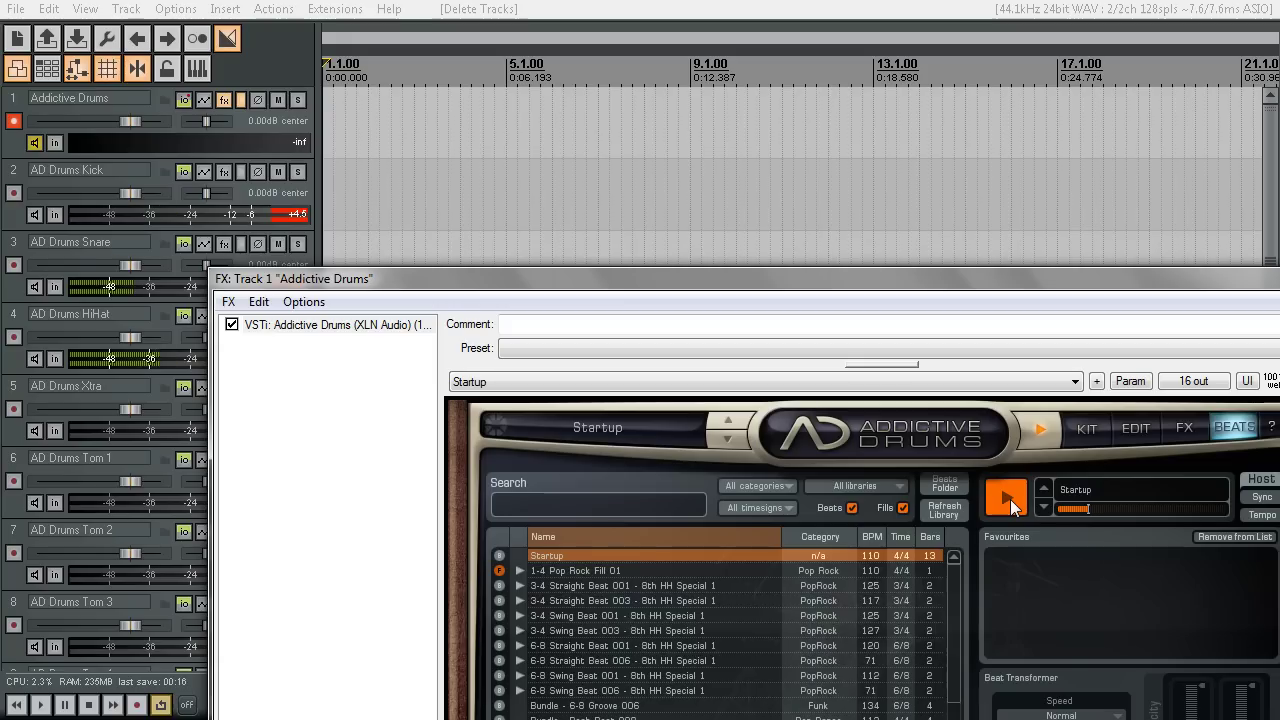
left_click_drag(1010, 499, 324, 122)
left_click_drag(529, 279, 455, 57)
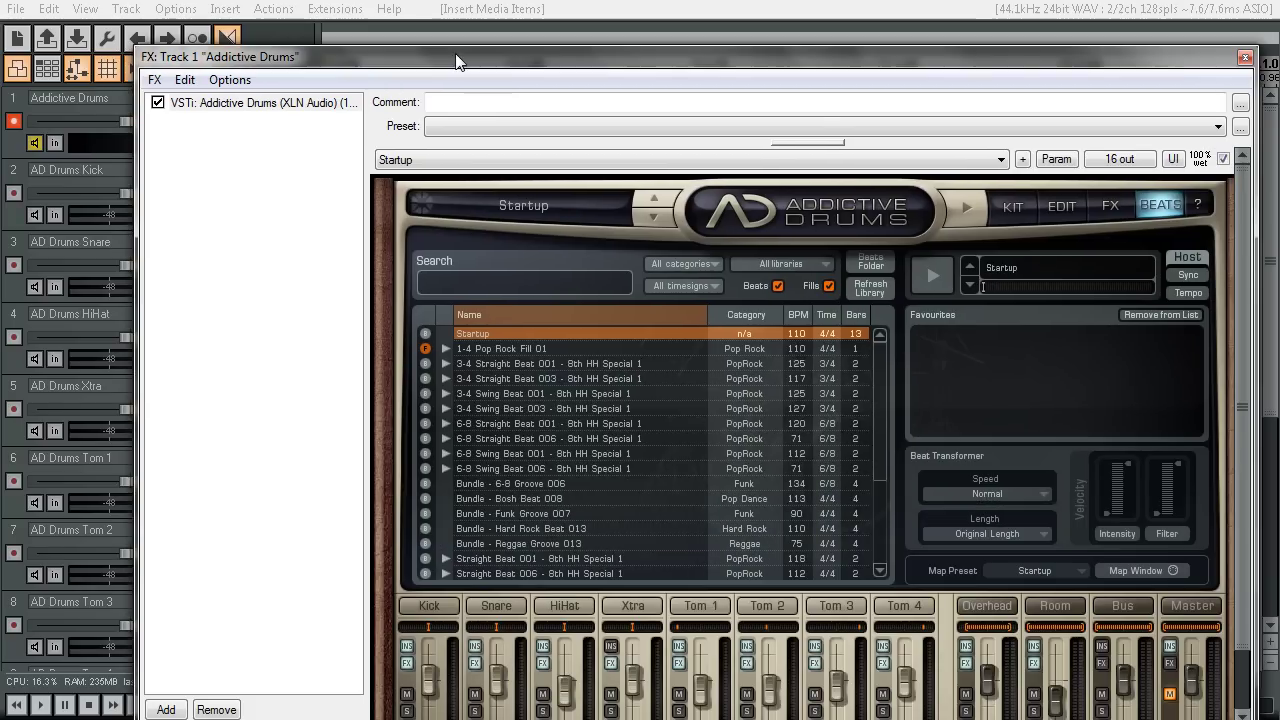
Arm the Addictive Drums track with input from the Virtual MIDI keyboard, all channels.
left_click(1244, 57)
left_click(22, 130)
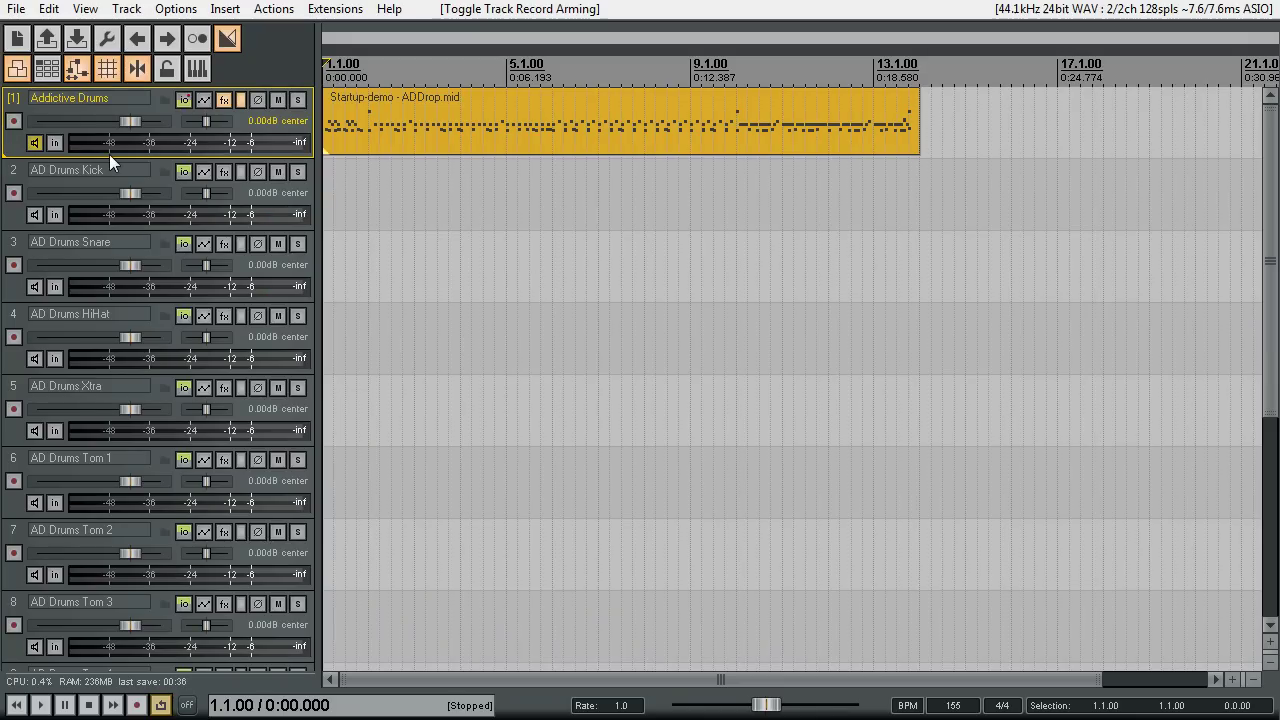
left_click(13, 121)
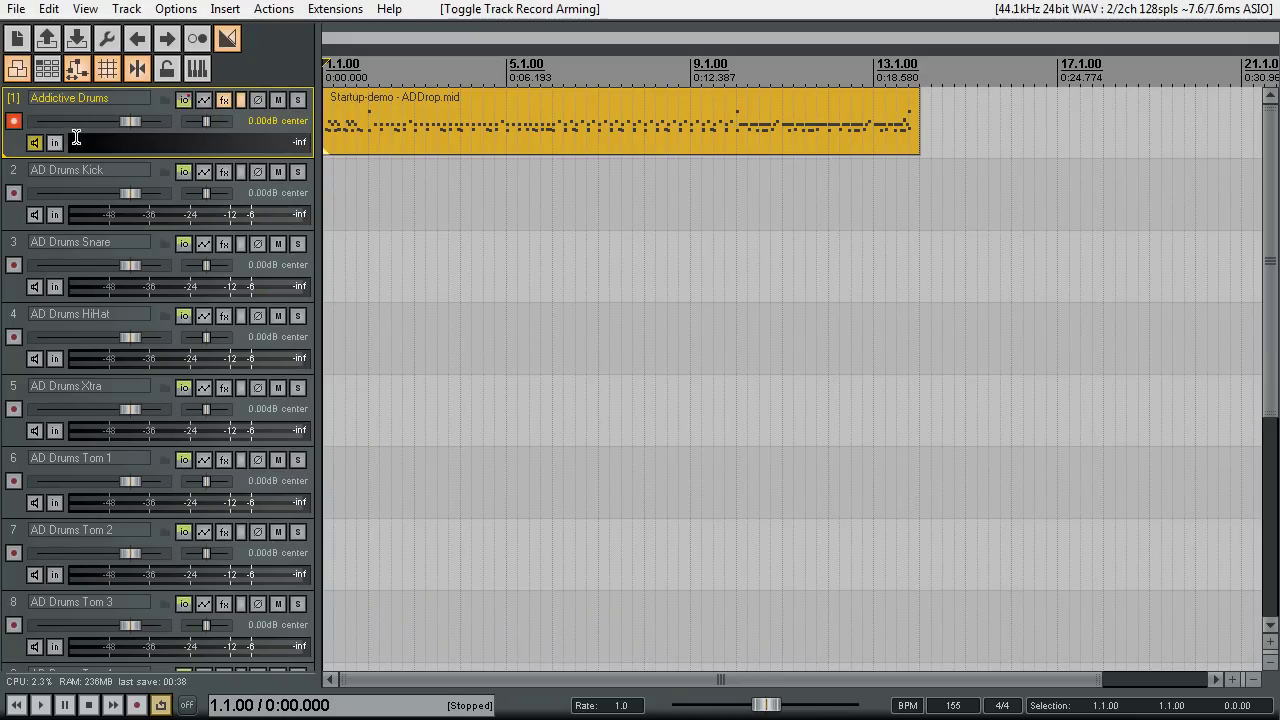
left_click(96, 143)
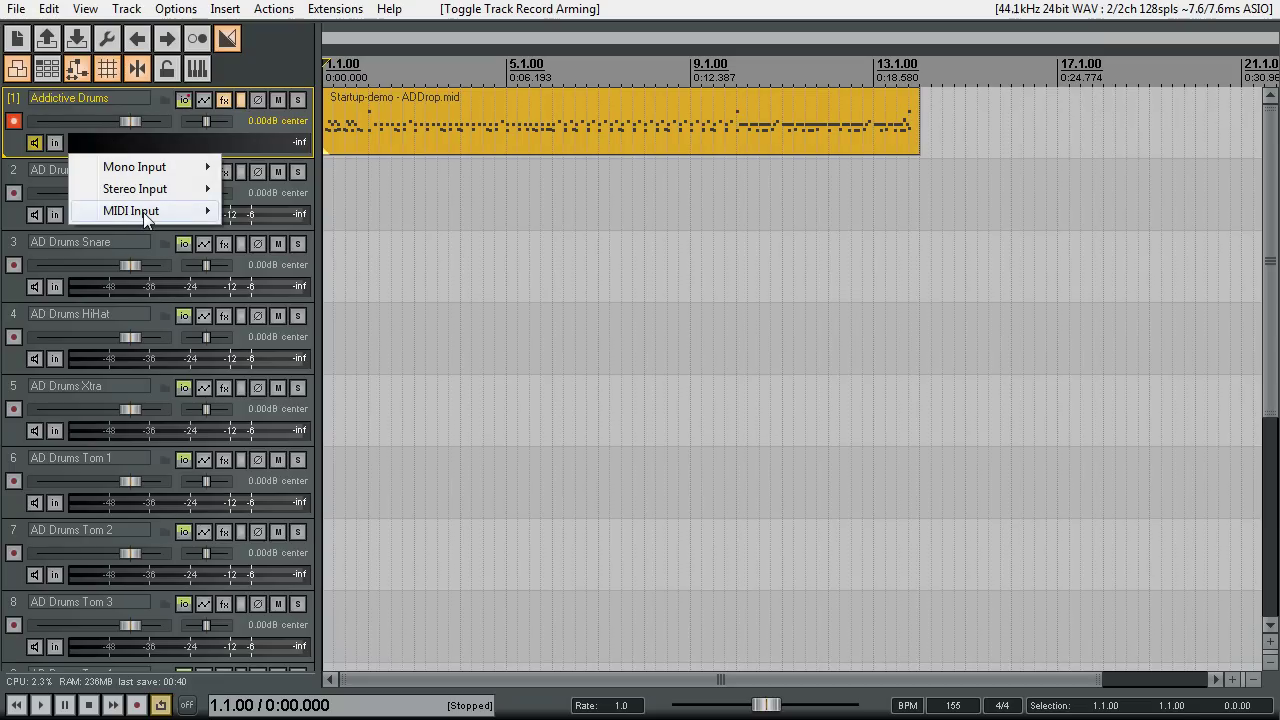
mouse_move(193, 209)
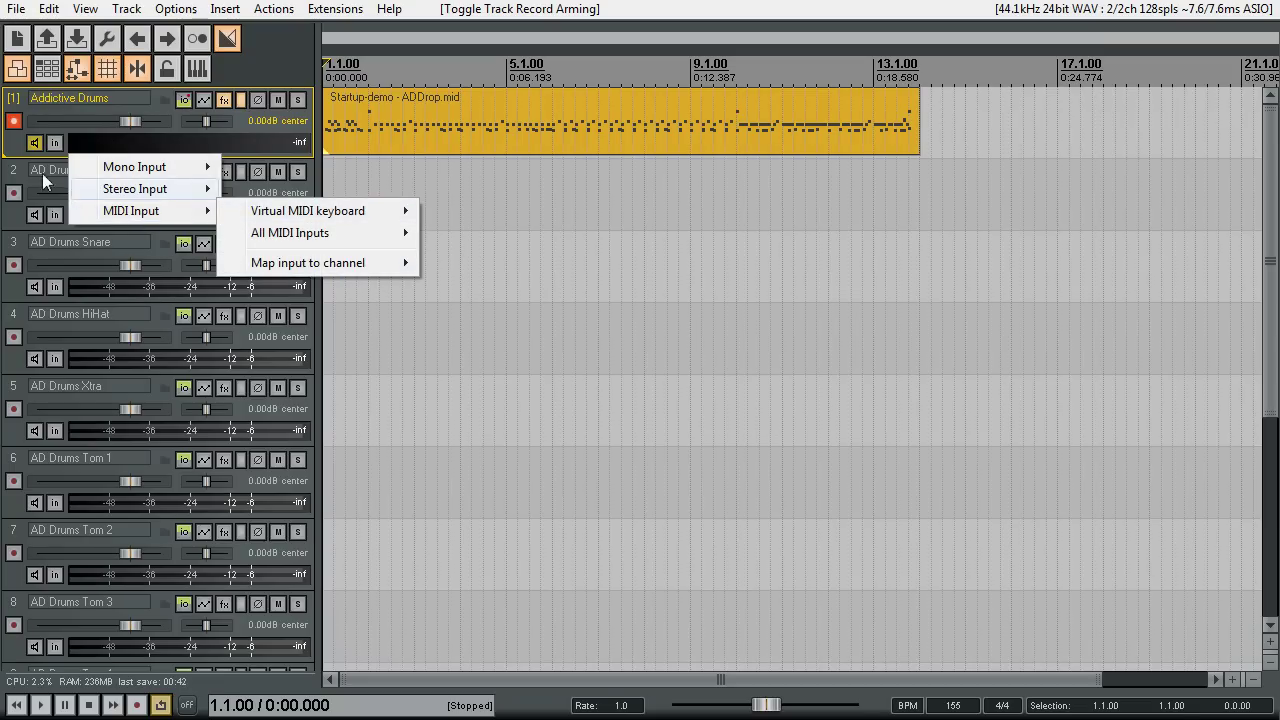
mouse_move(150, 211)
mouse_move(300, 211)
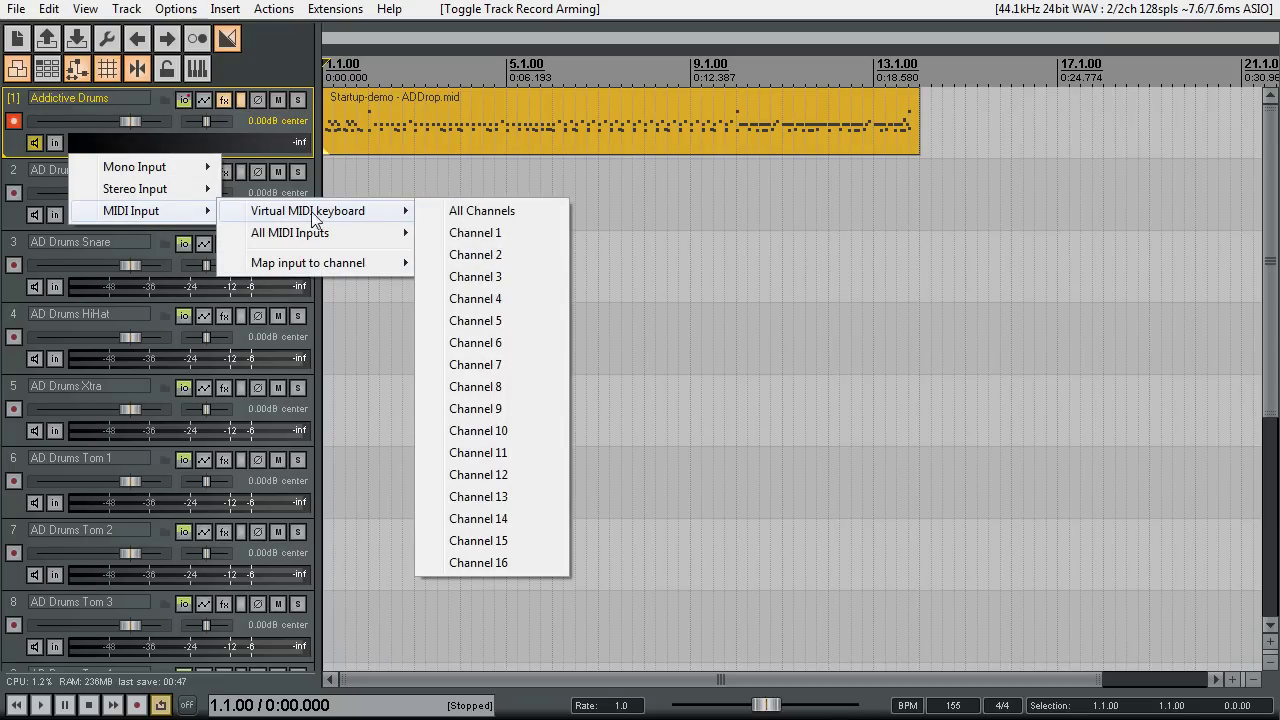
left_click(471, 211)
Open the virtual MIDI keyboard (Alt+B) and play kick C2 and snare notes to test.
key("alt+b")
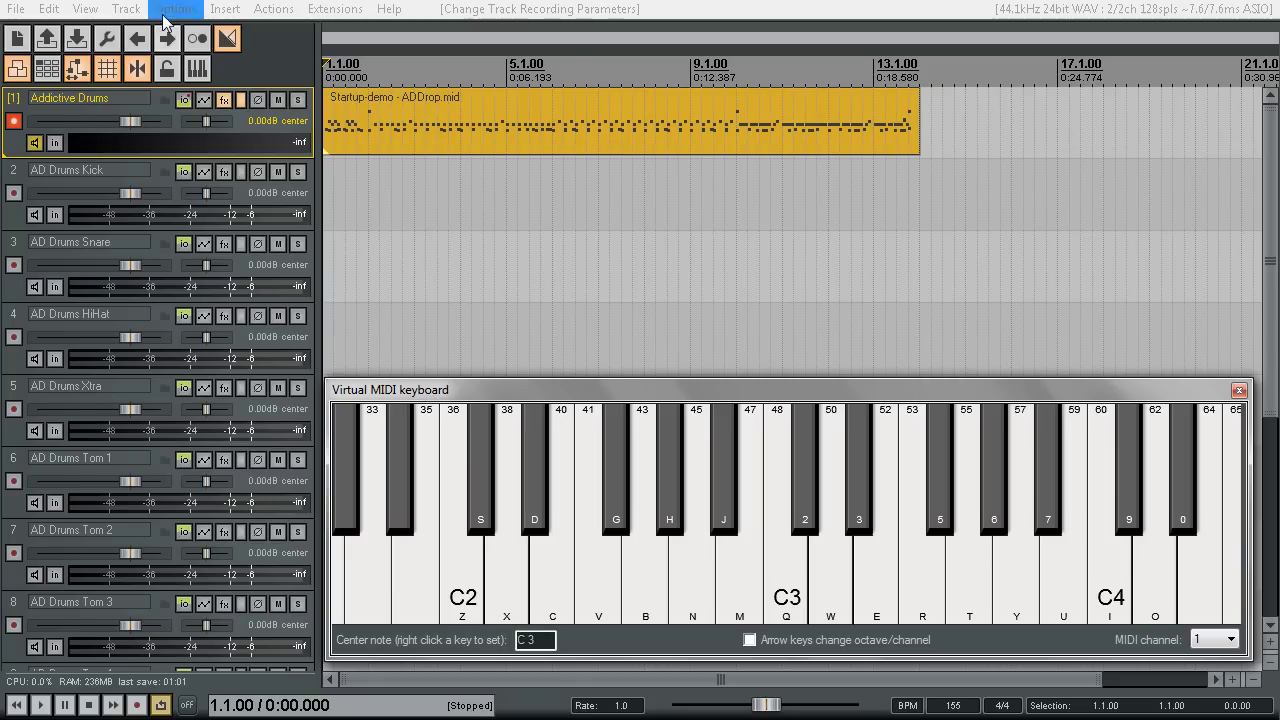
left_click(84, 9)
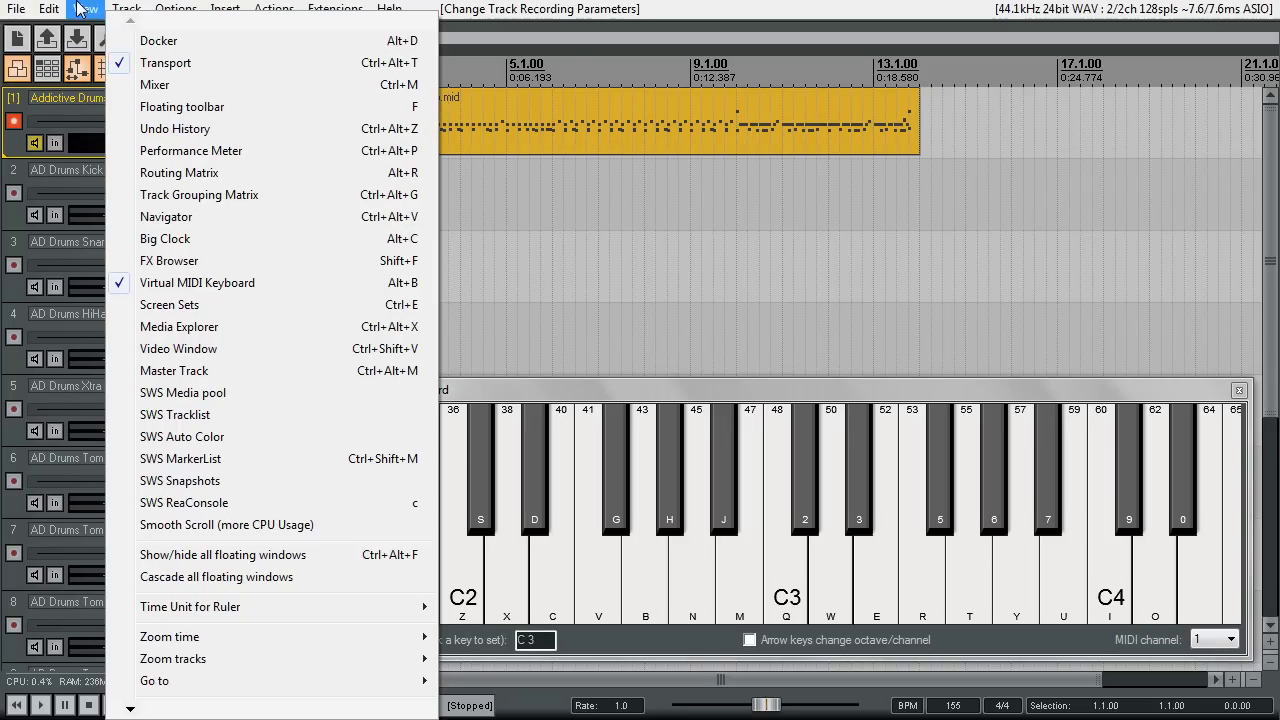
left_click(185, 283)
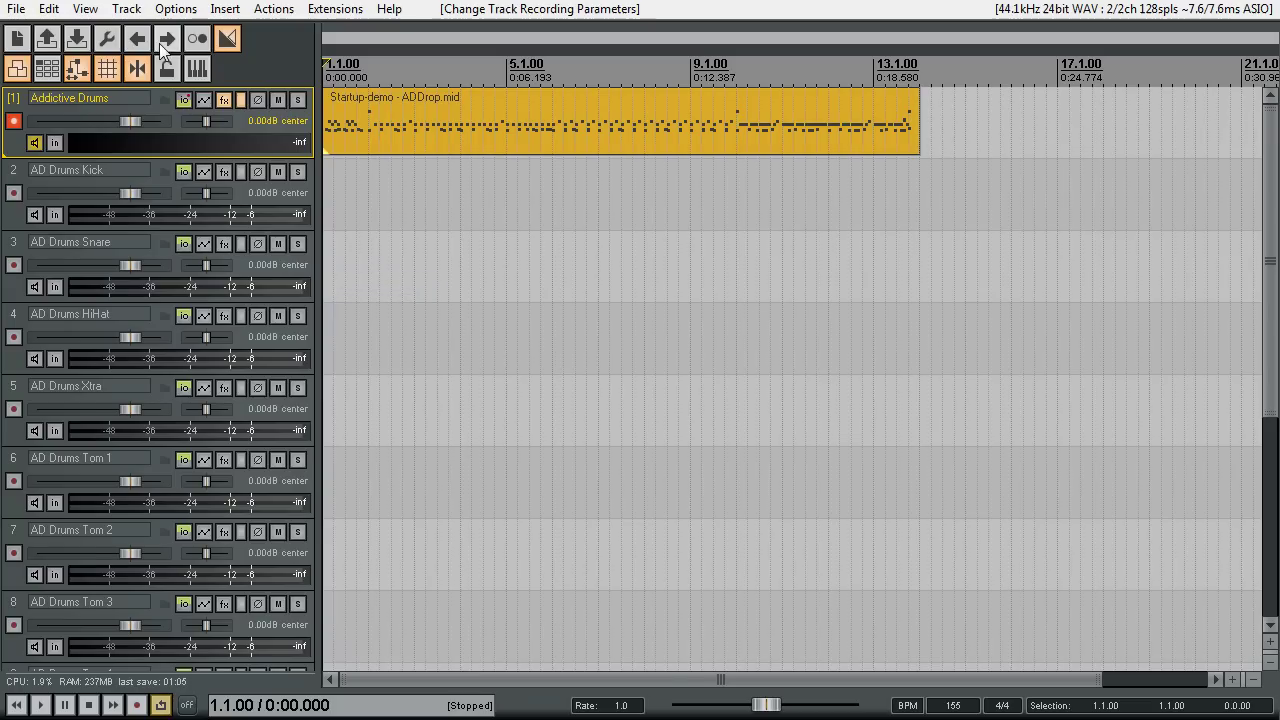
key("alt+b")
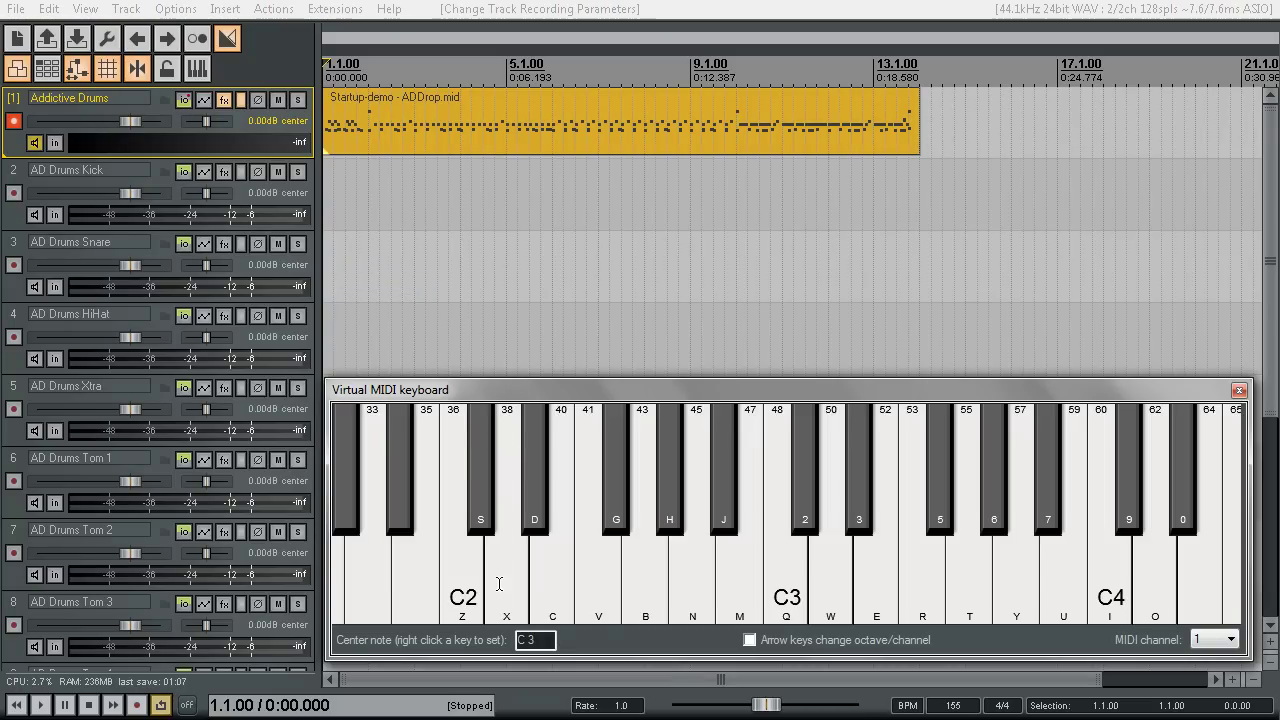
left_click(459, 600)
left_click(503, 588)
left_click(585, 595)
left_click(462, 595)
left_click(507, 600)
left_click(512, 605)
left_click_drag(725, 389, 744, 314)
left_click(1258, 316)
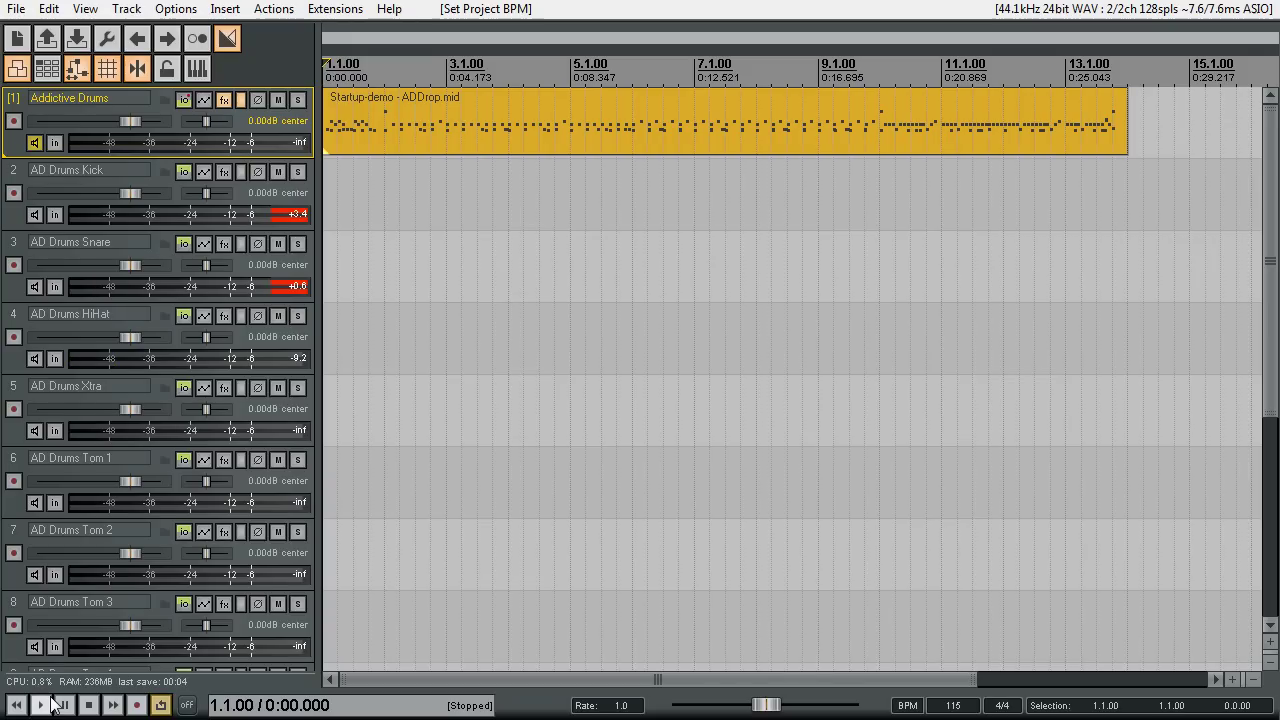
left_click(40, 705)
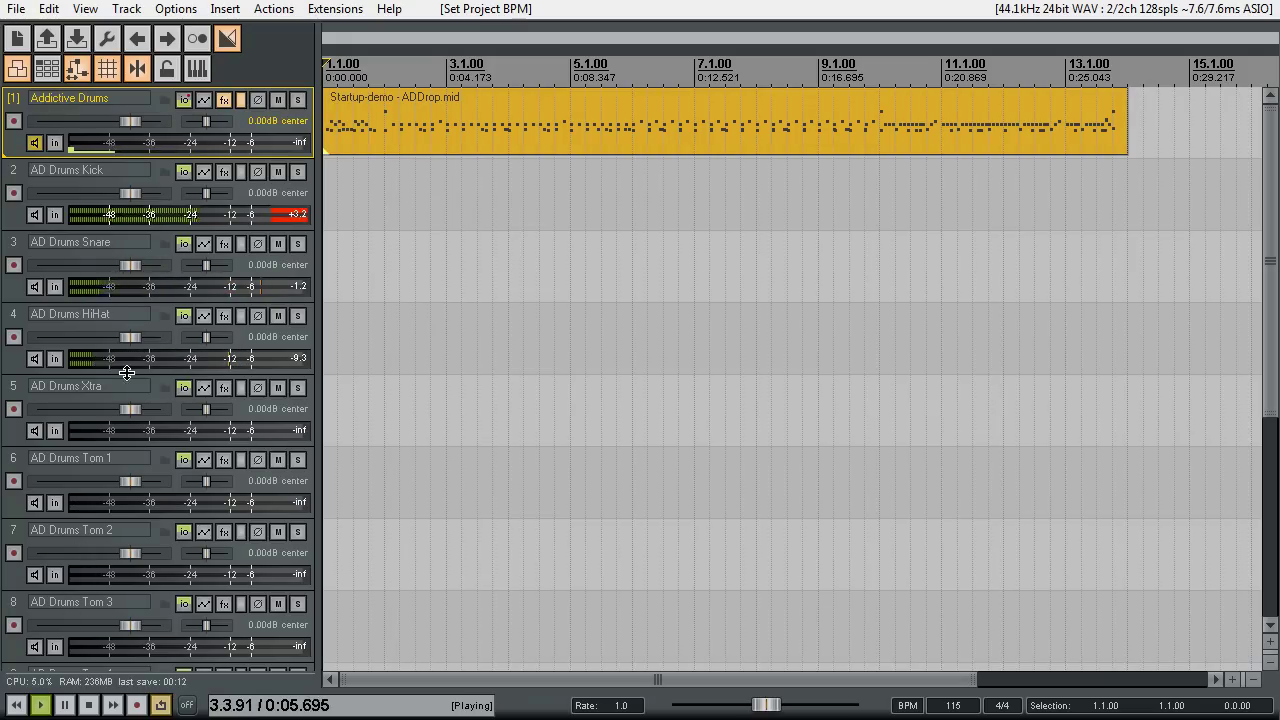
scroll(127, 373, "down", 1)
scroll(127, 377, "down", 3)
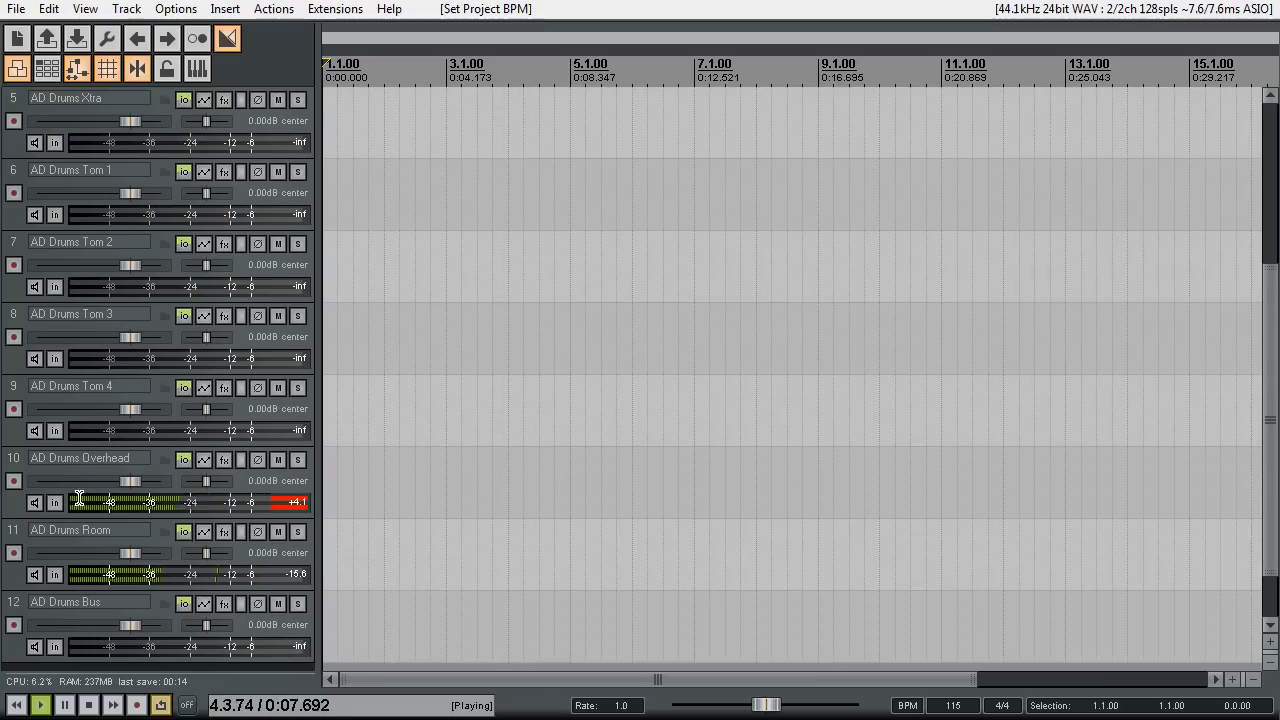
scroll(135, 550, "up", 4)
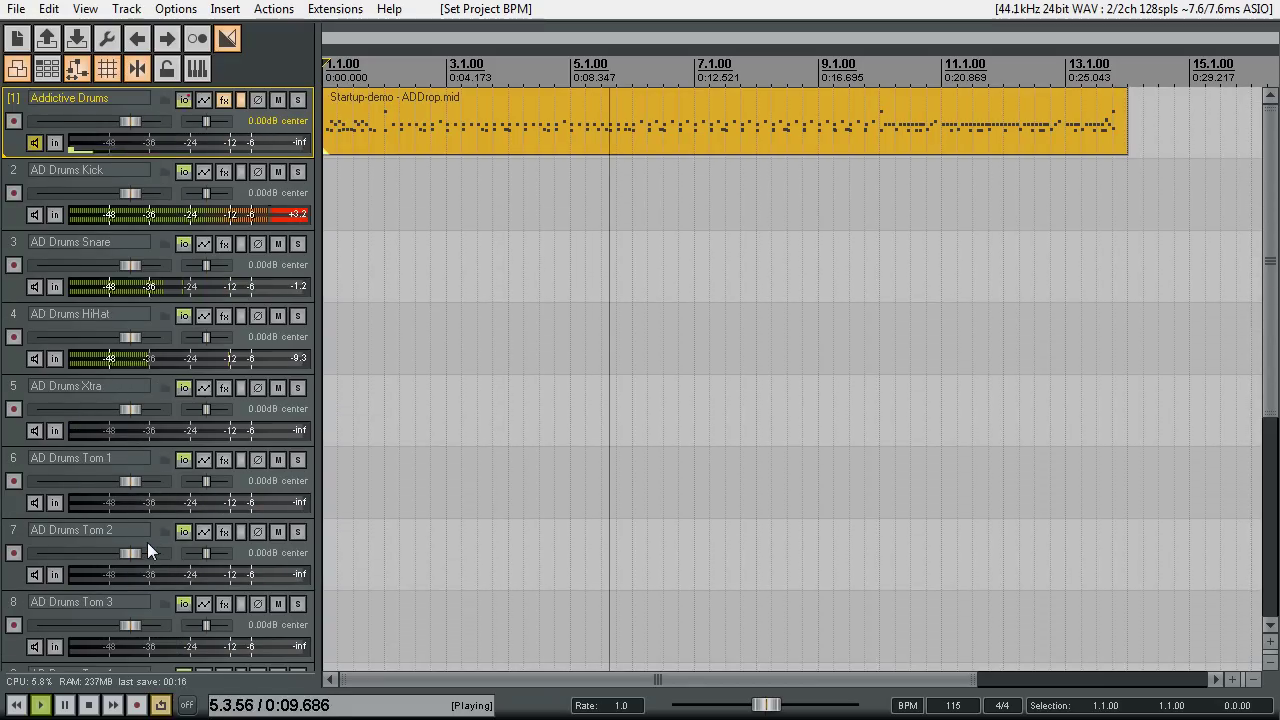
left_click(89, 706)
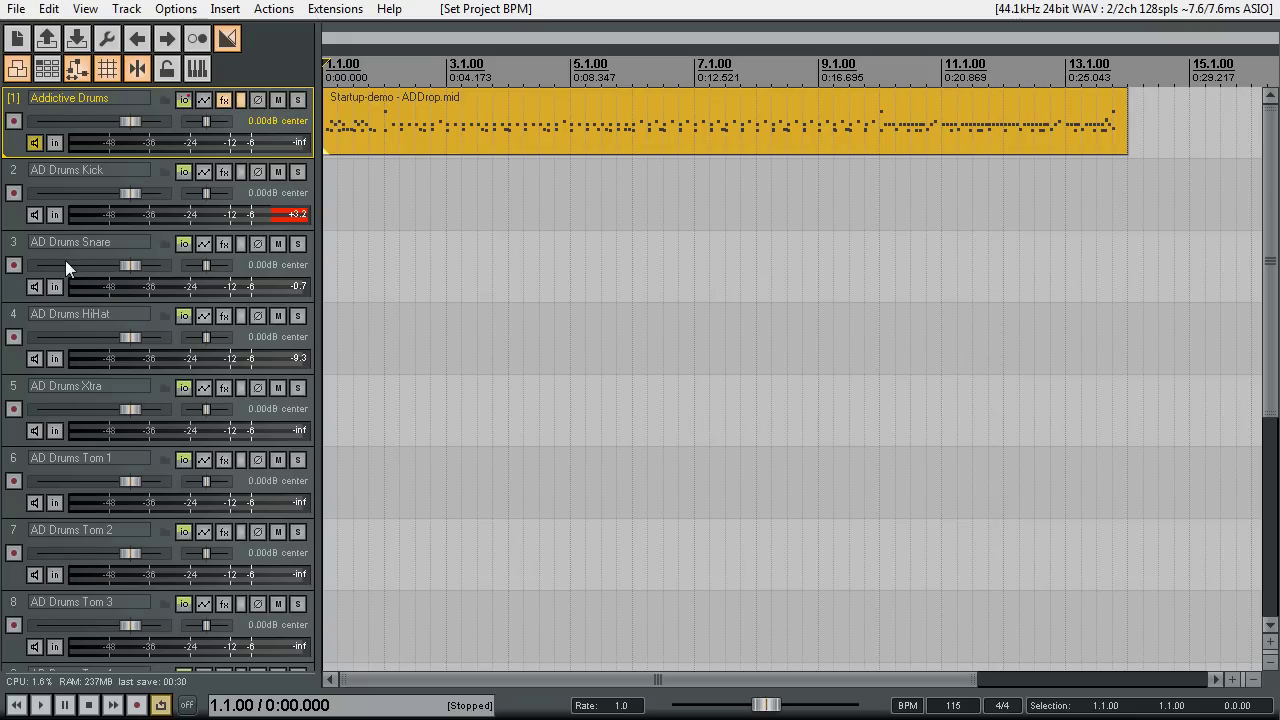
Set the Kick and Snare tracks to Record: output (stereo).
left_click(56, 218)
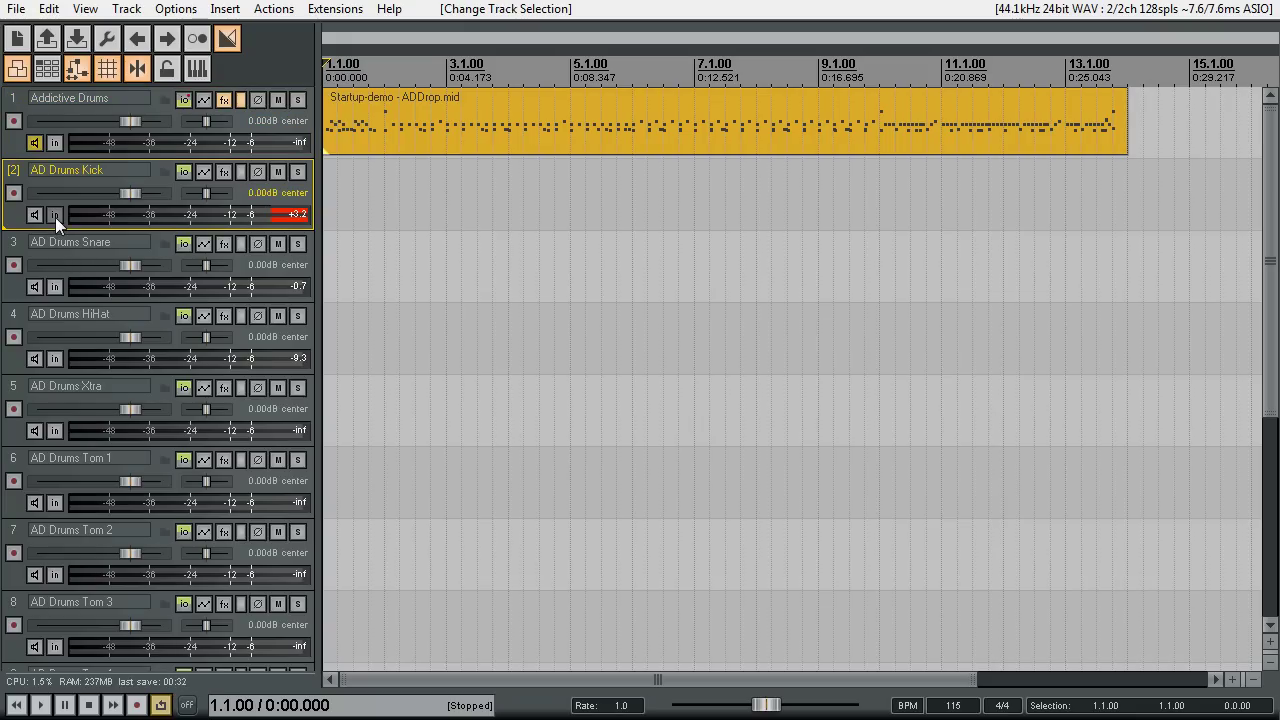
left_click(55, 217)
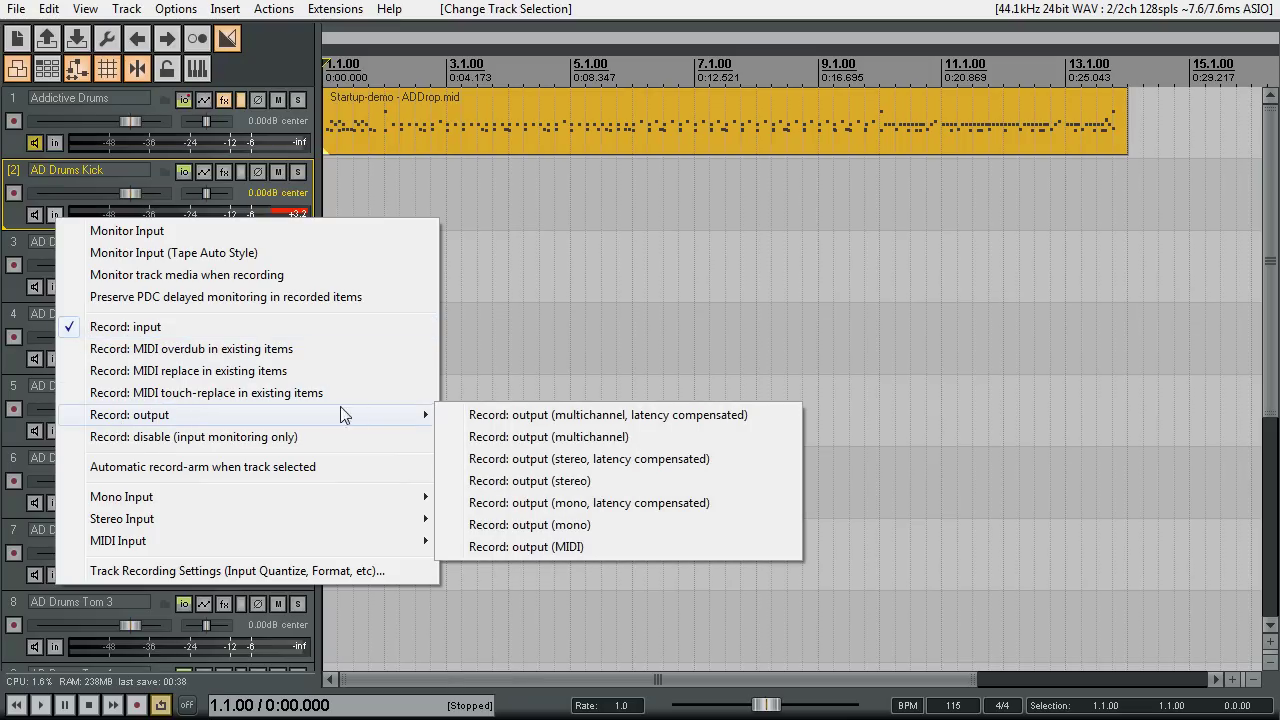
mouse_move(425, 415)
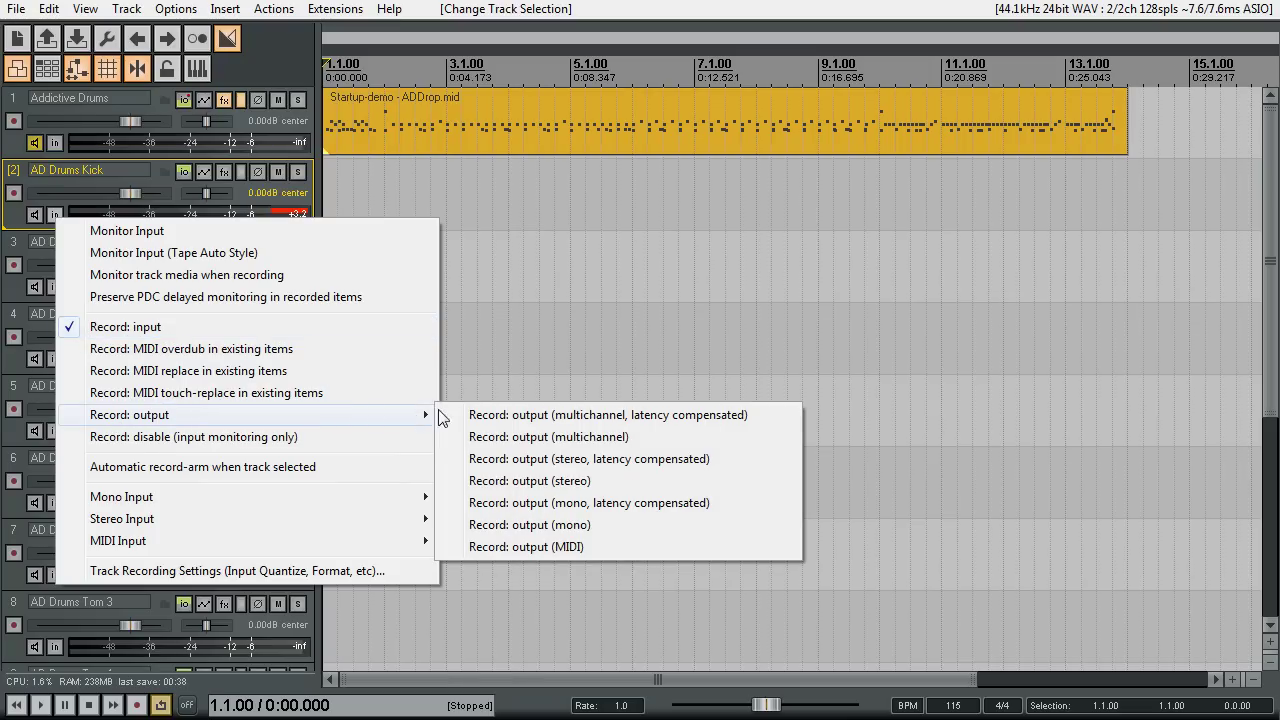
left_click(555, 490)
left_click(60, 287)
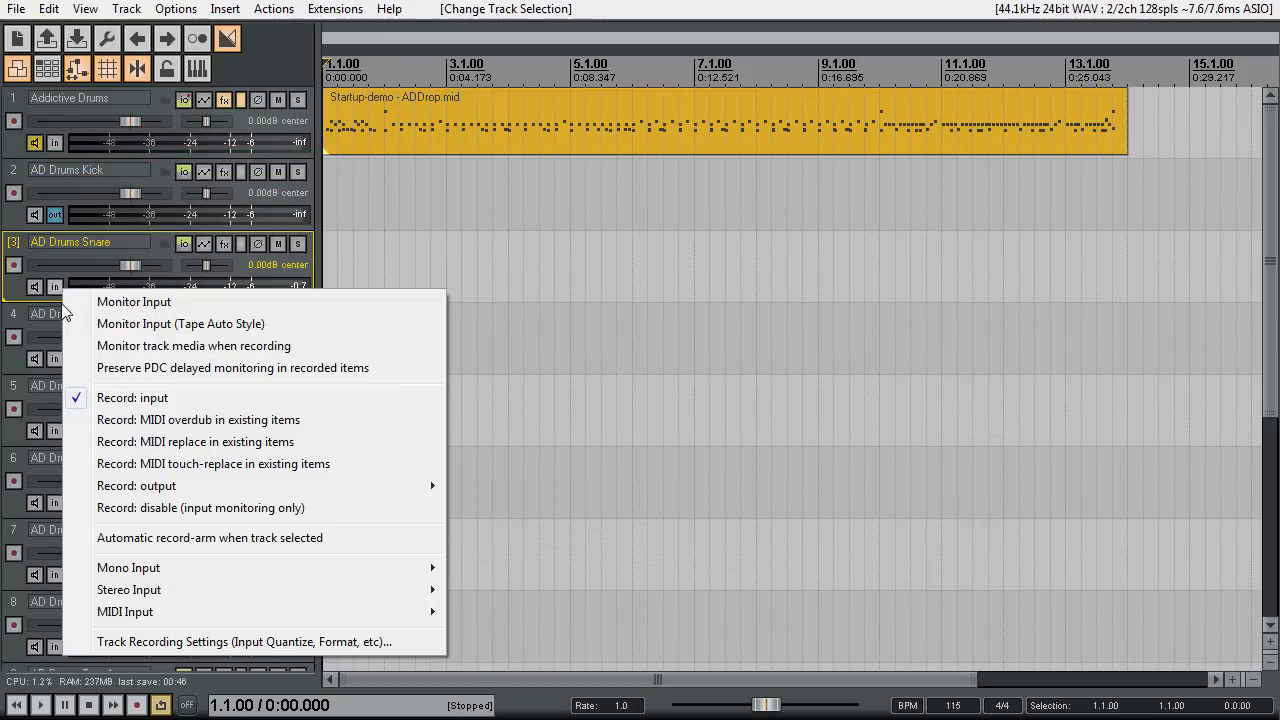
mouse_move(262, 479)
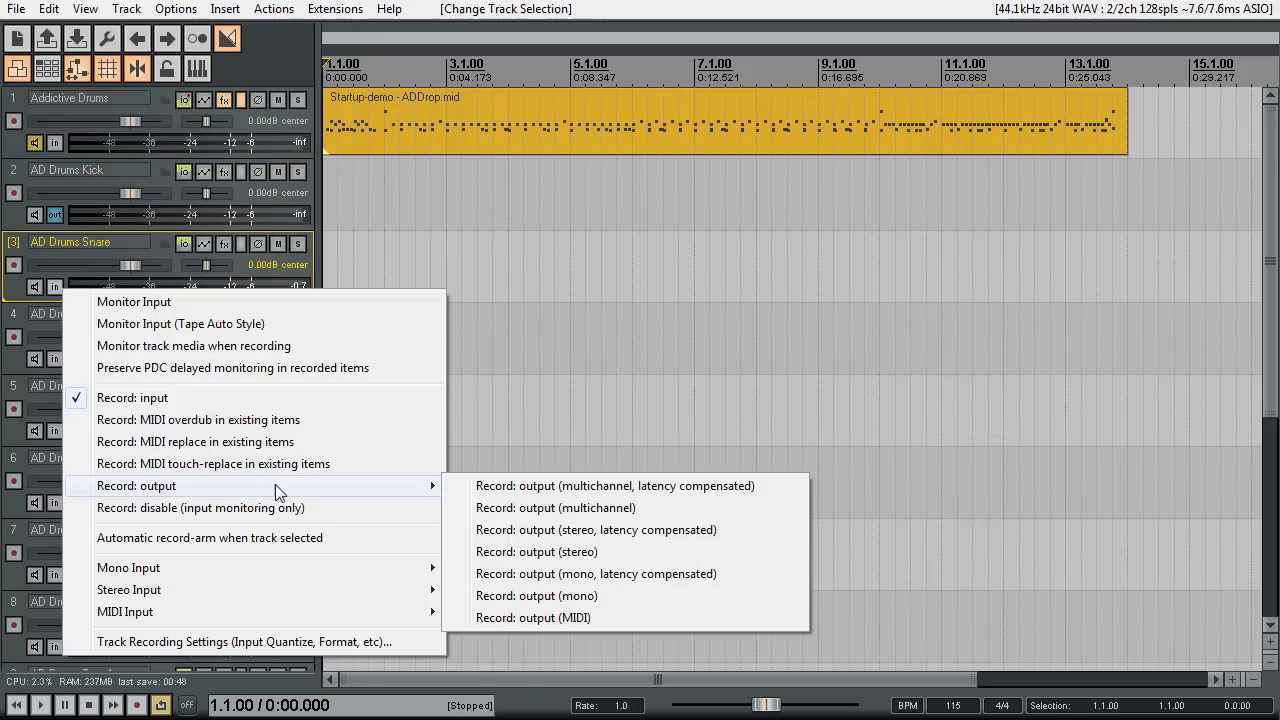
left_click(588, 552)
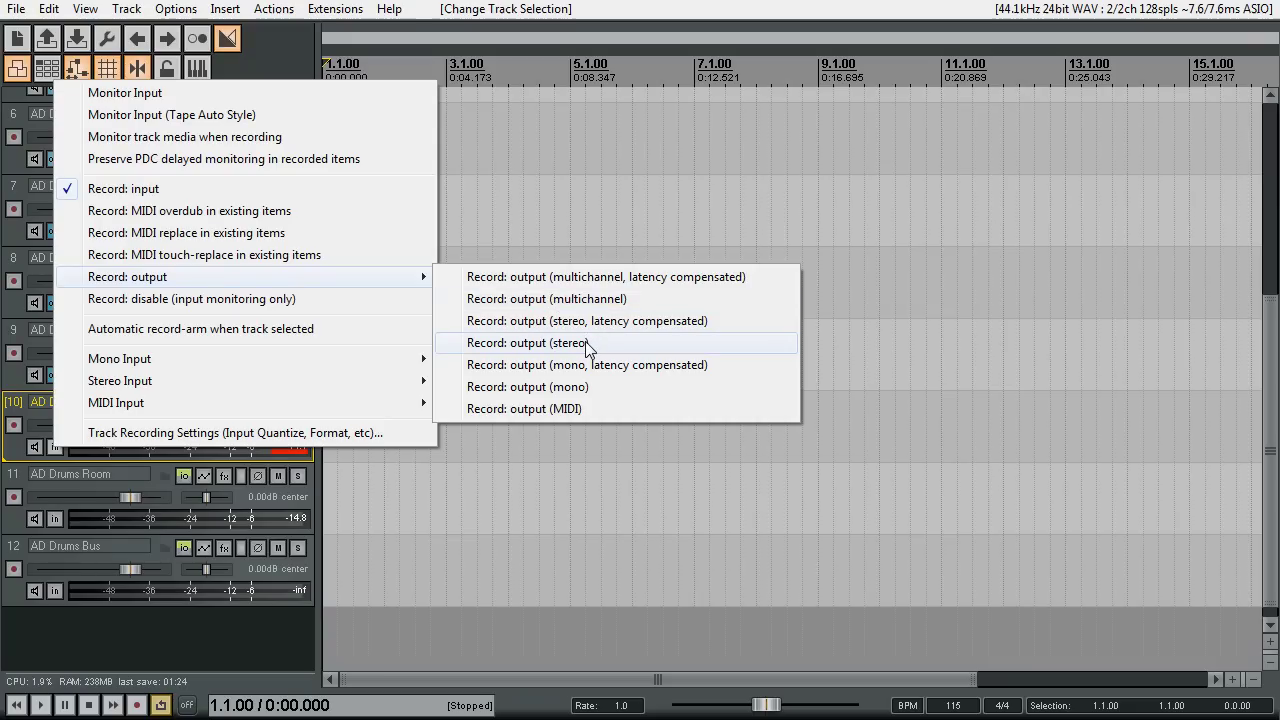
Set the remaining drum tracks, including Room and Bus, to Record: output (stereo).
left_click(585, 342)
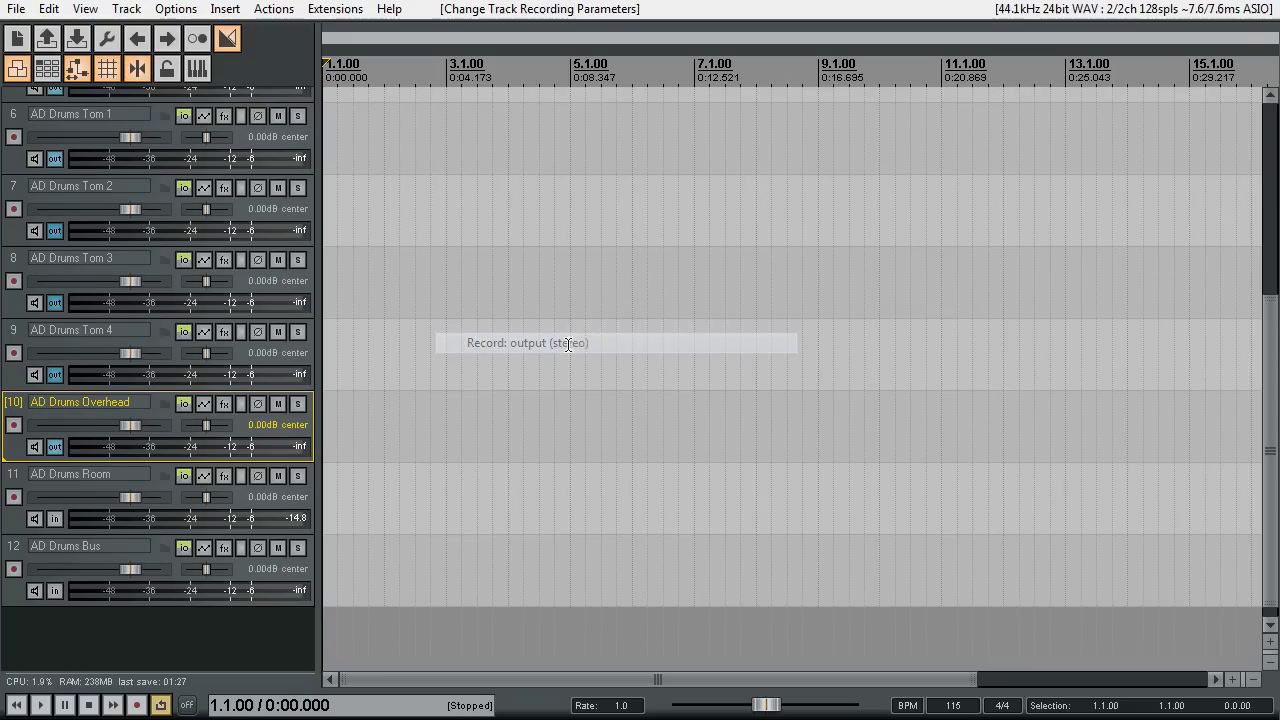
left_click(56, 515)
mouse_move(305, 340)
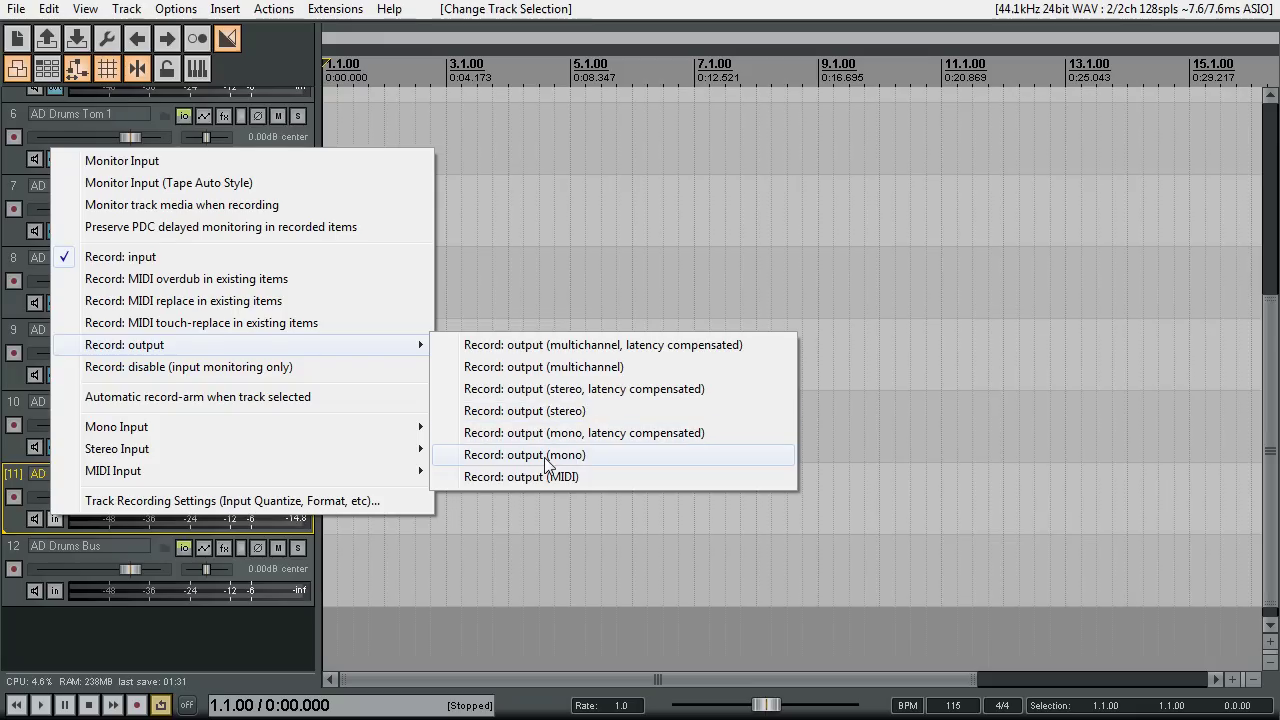
left_click(525, 410)
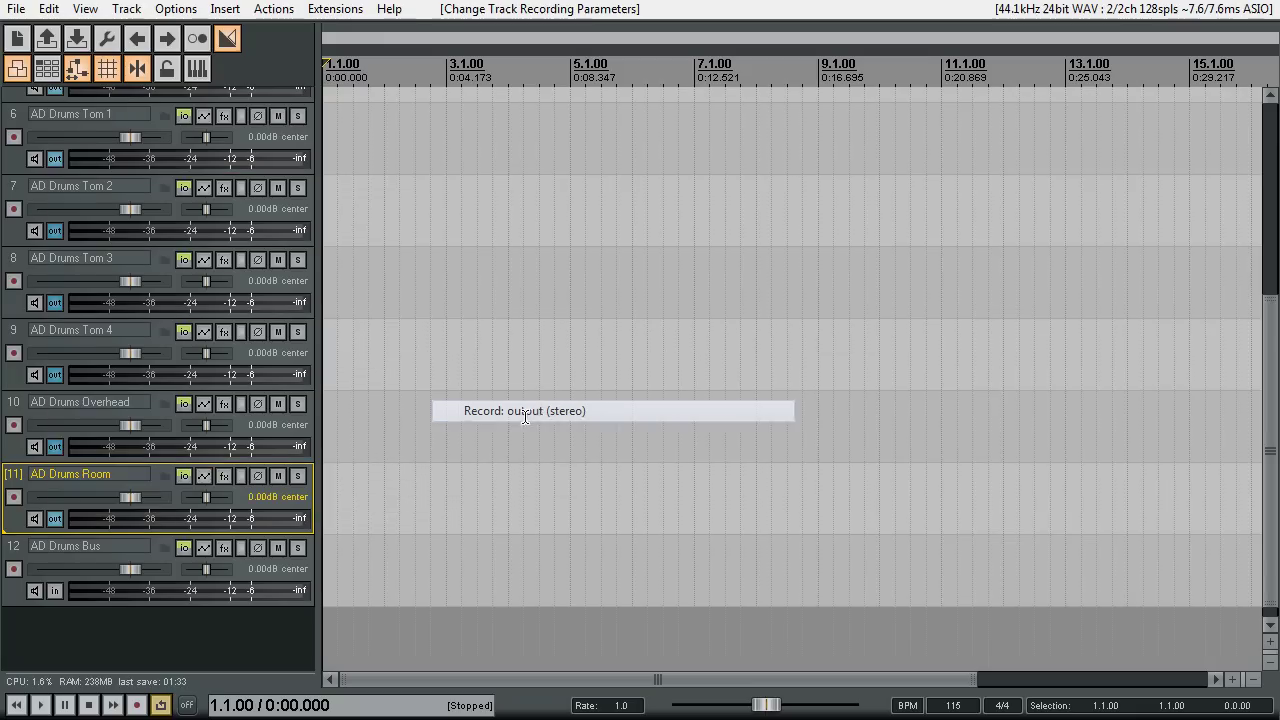
left_click(58, 590)
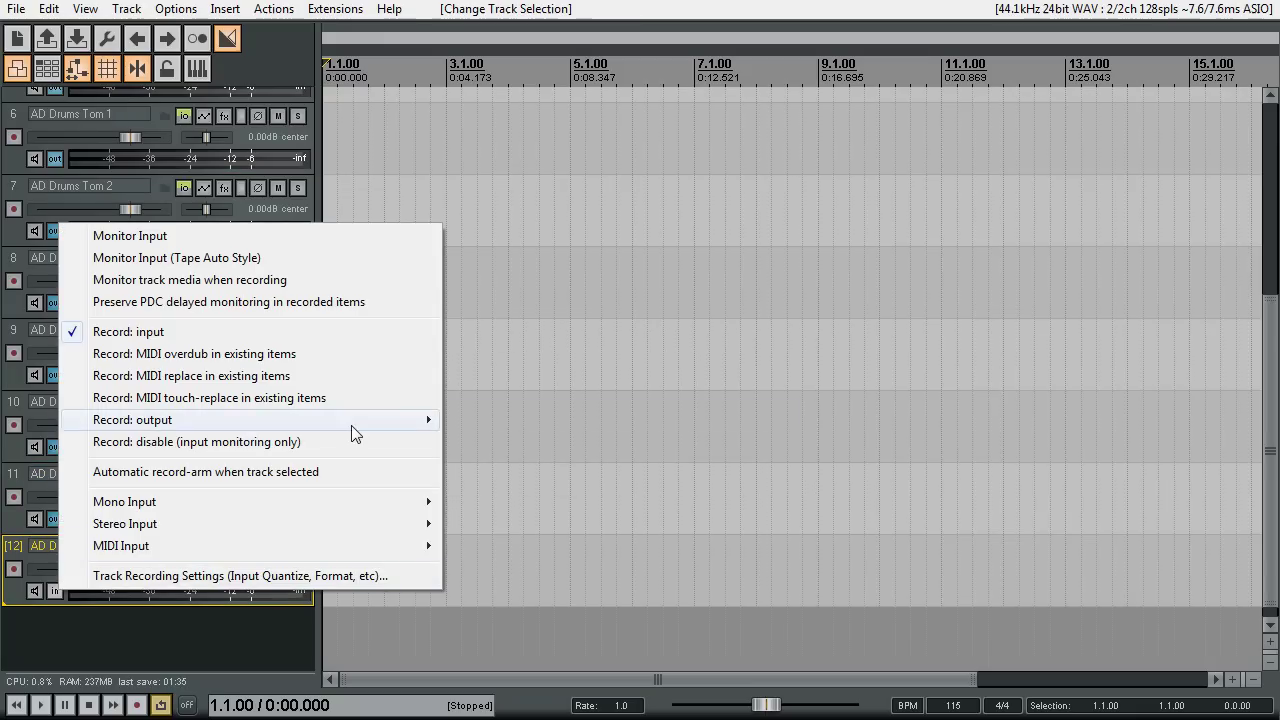
mouse_move(354, 424)
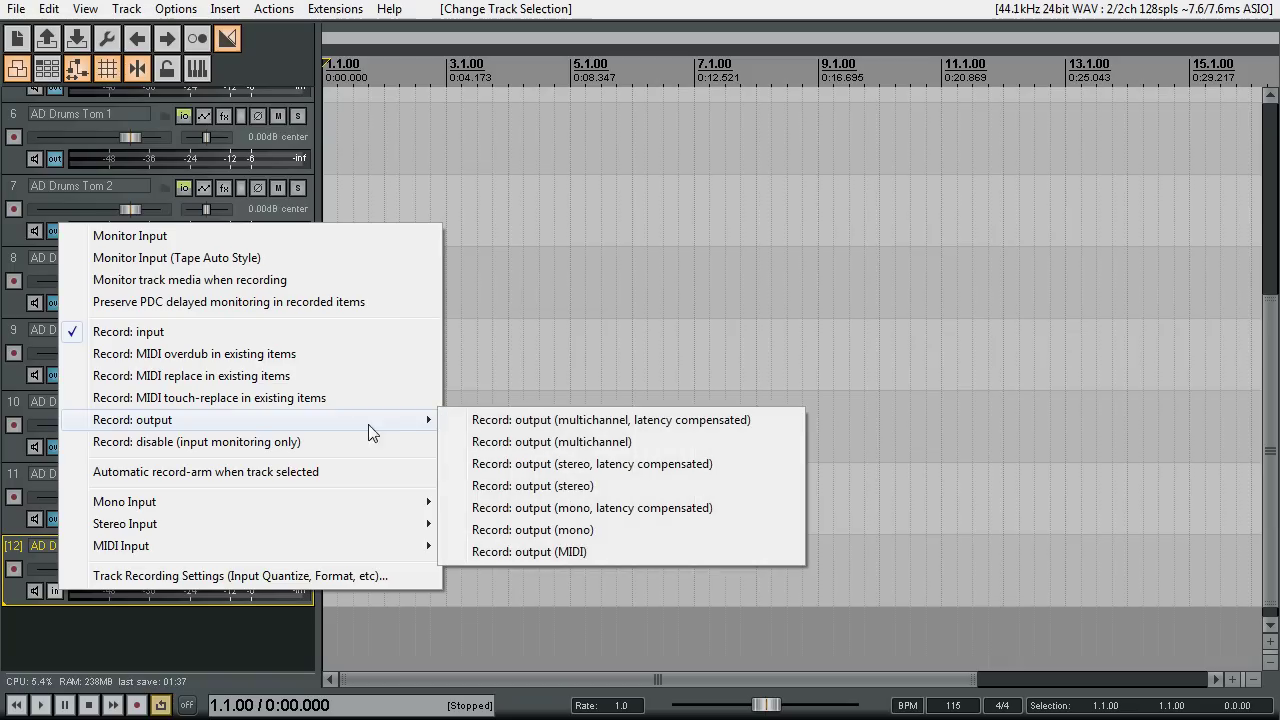
left_click(590, 486)
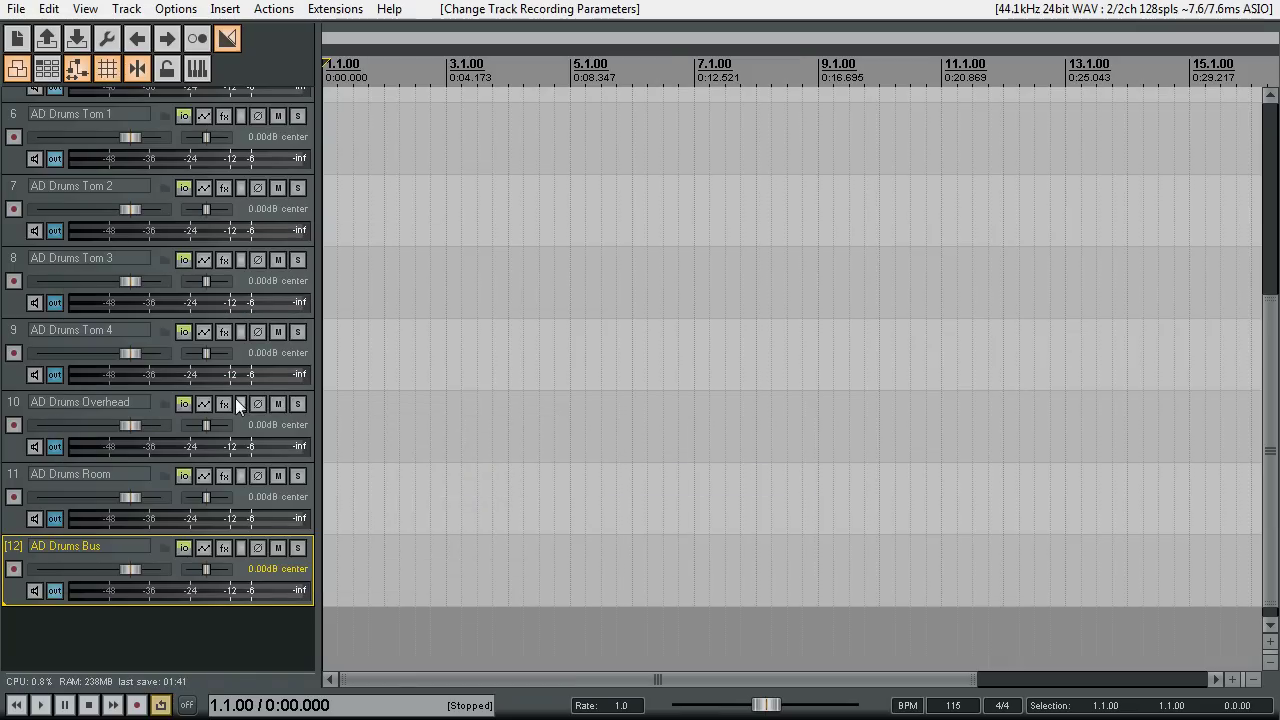
scroll(215, 398, "up", 5)
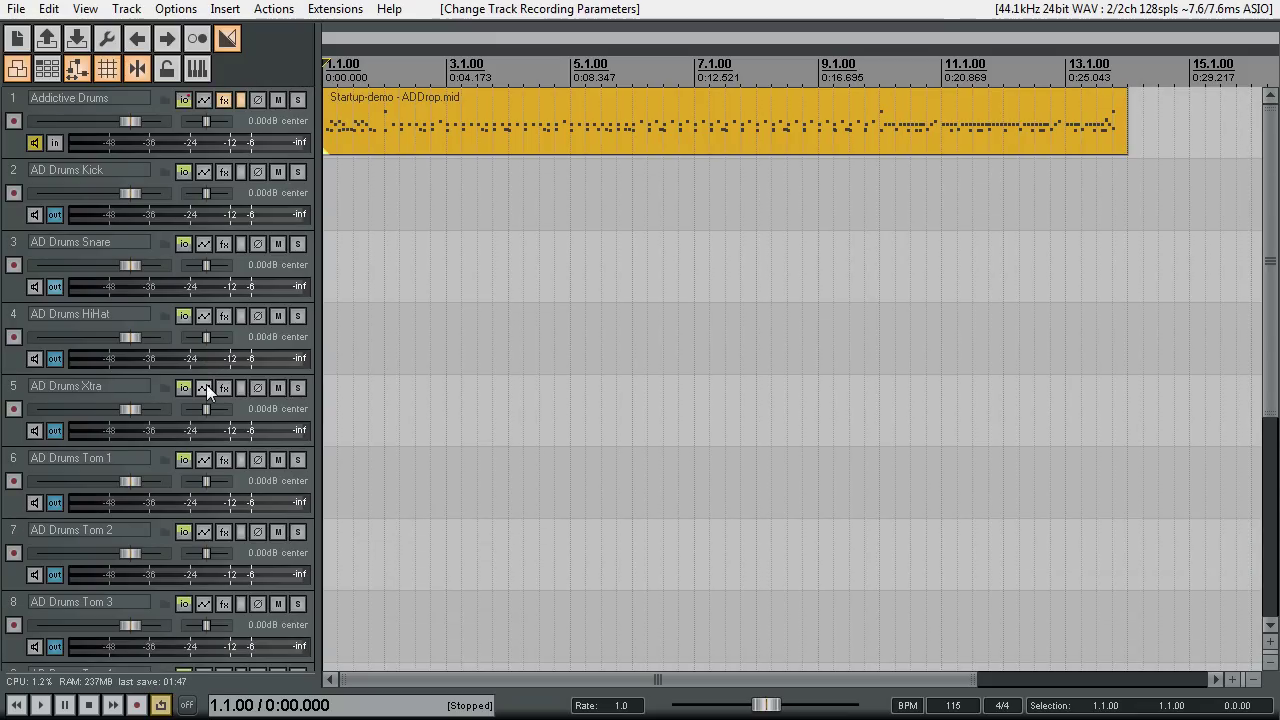
Add ReaEQ to the AD Drums Kick track and lower band 1 to 522 Hz, -7.2 dB.
left_click(261, 198)
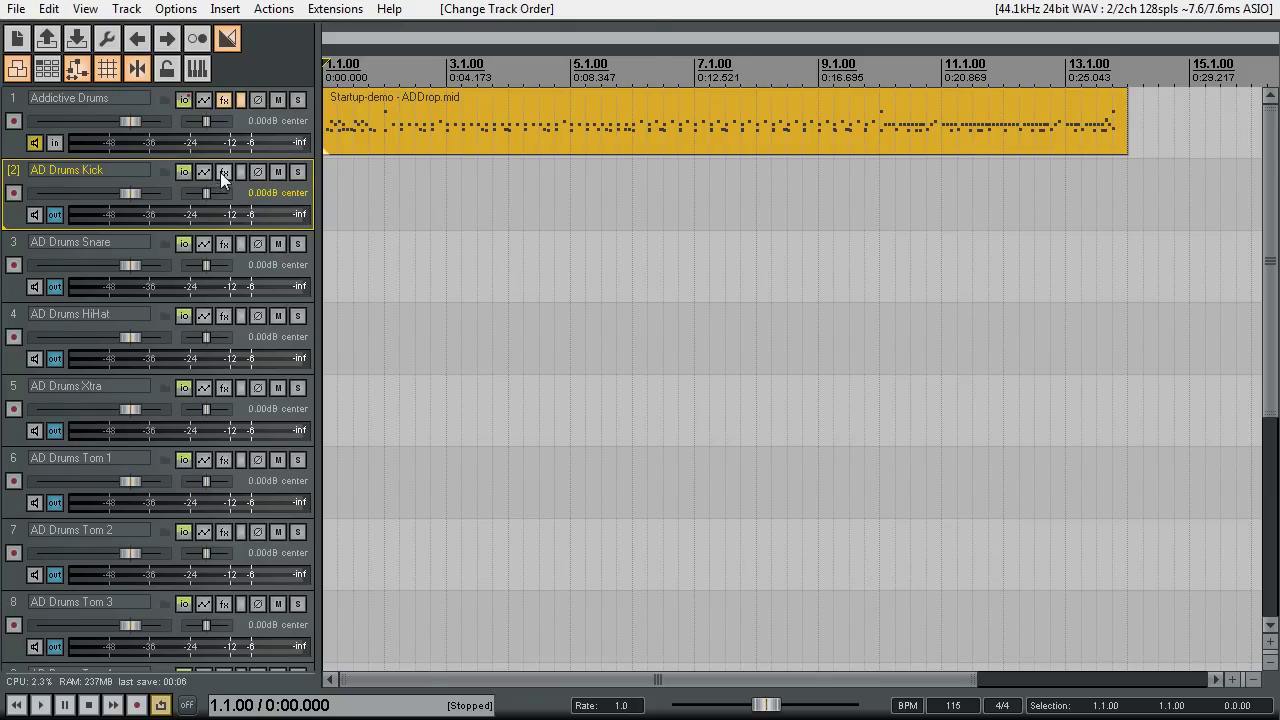
left_click(222, 173)
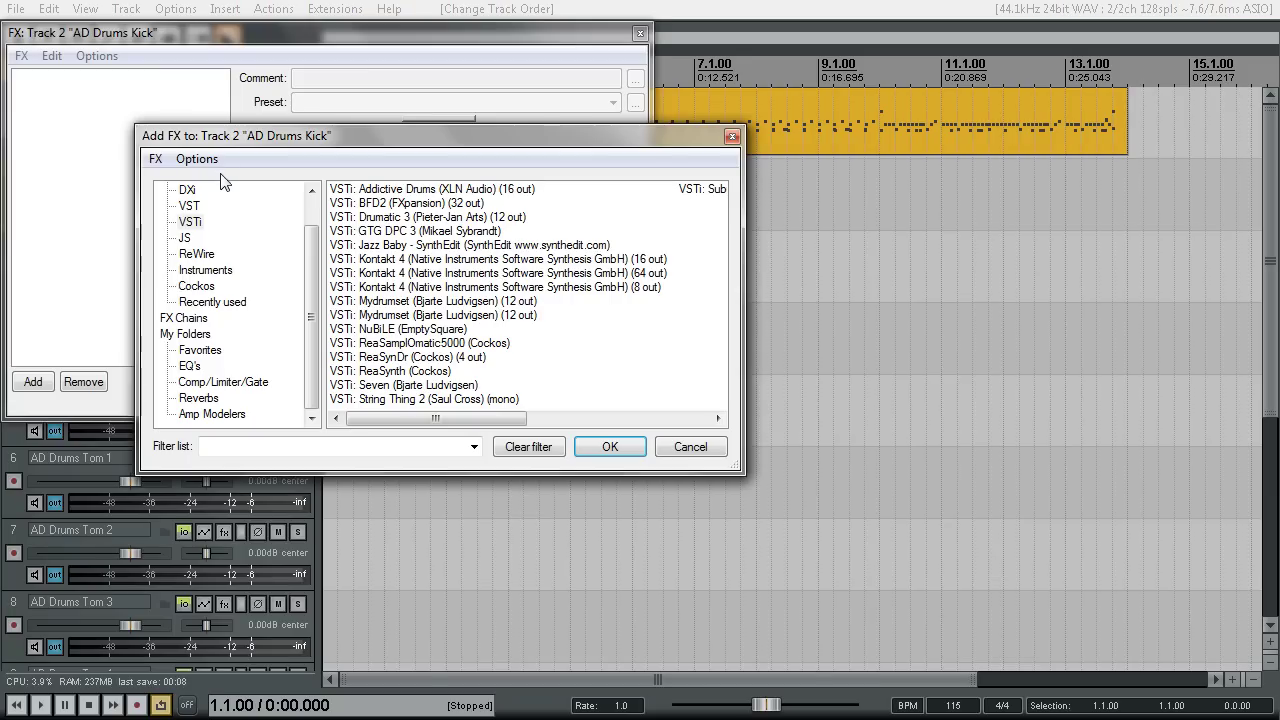
left_click(186, 287)
left_click(385, 231)
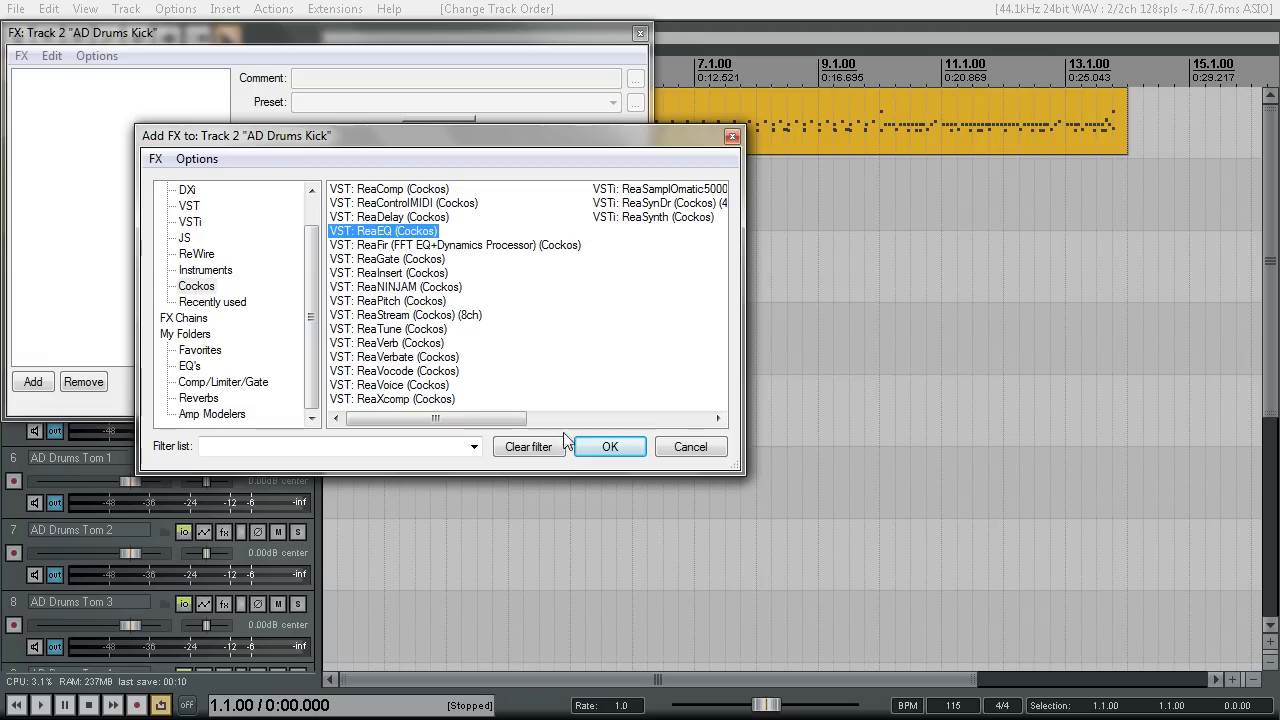
left_click(589, 448)
left_click_drag(314, 230, 422, 265)
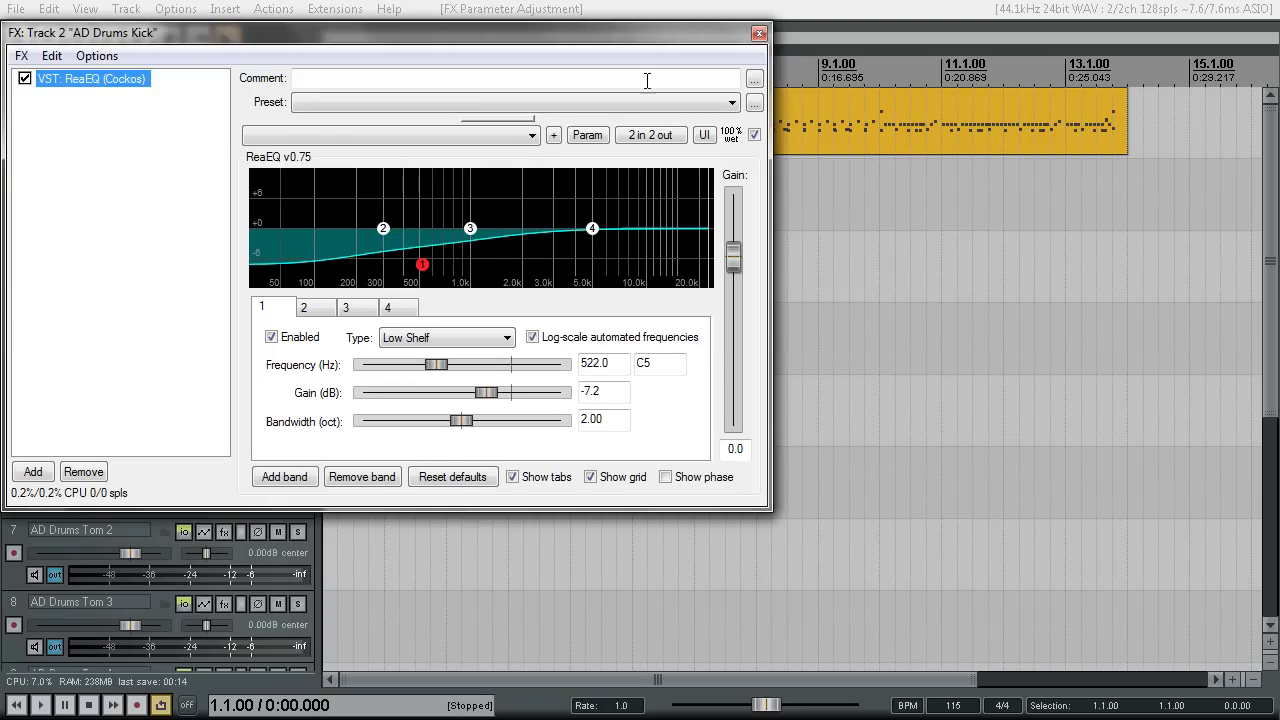
left_click_drag(624, 35, 907, 75)
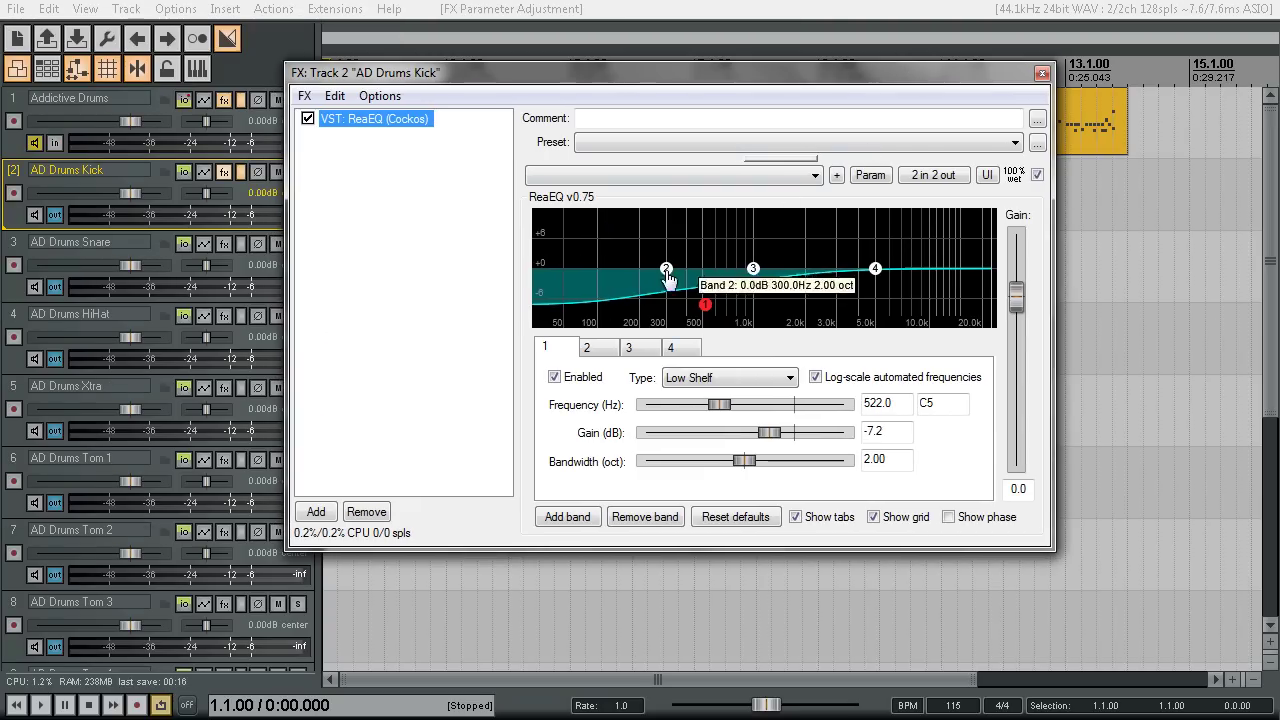
left_click_drag(487, 73, 441, 244)
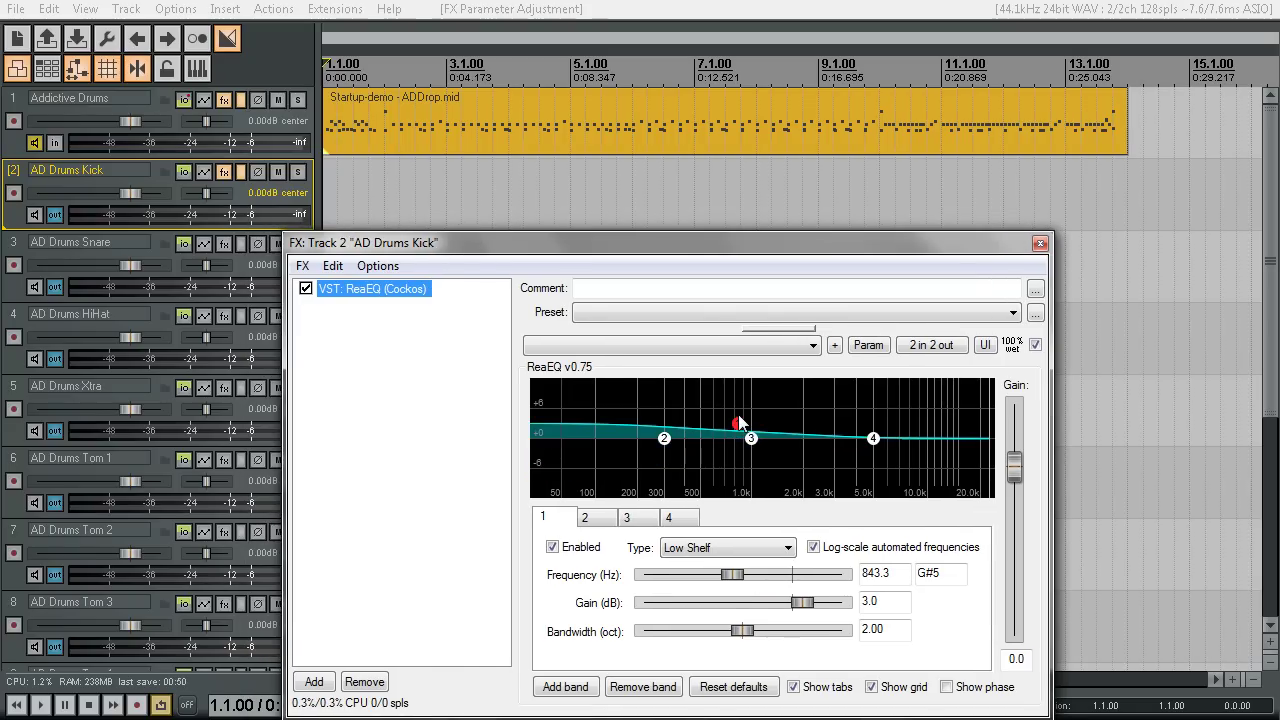
Bypass ReaEQ, then remove it from the Kick FX chain and close the empty chain.
left_click(1036, 343)
left_click(1040, 243)
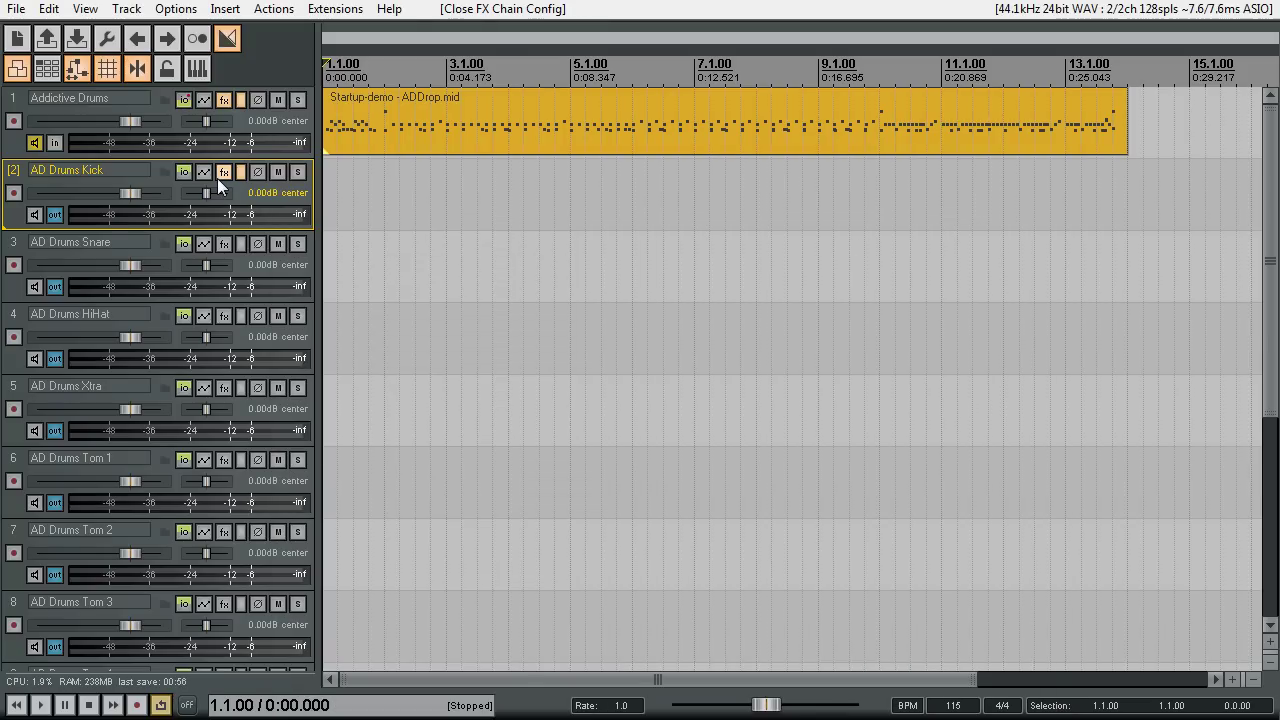
left_click(218, 177)
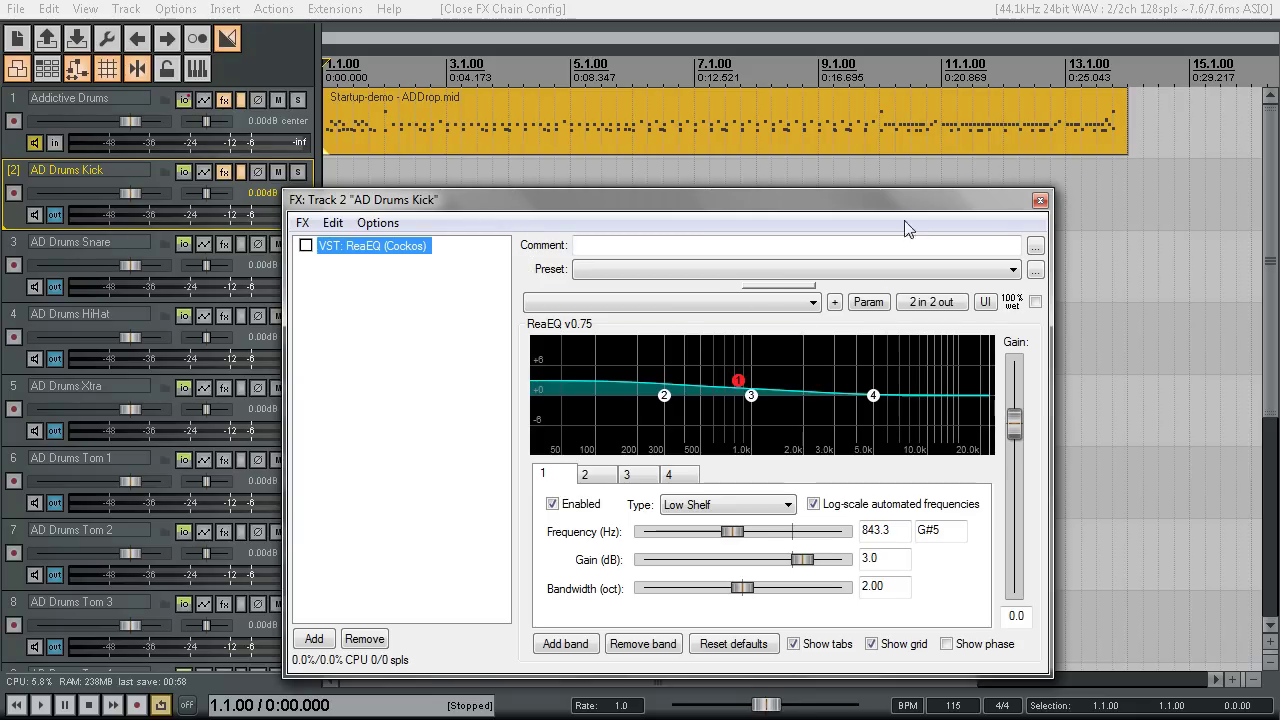
right_click(386, 257)
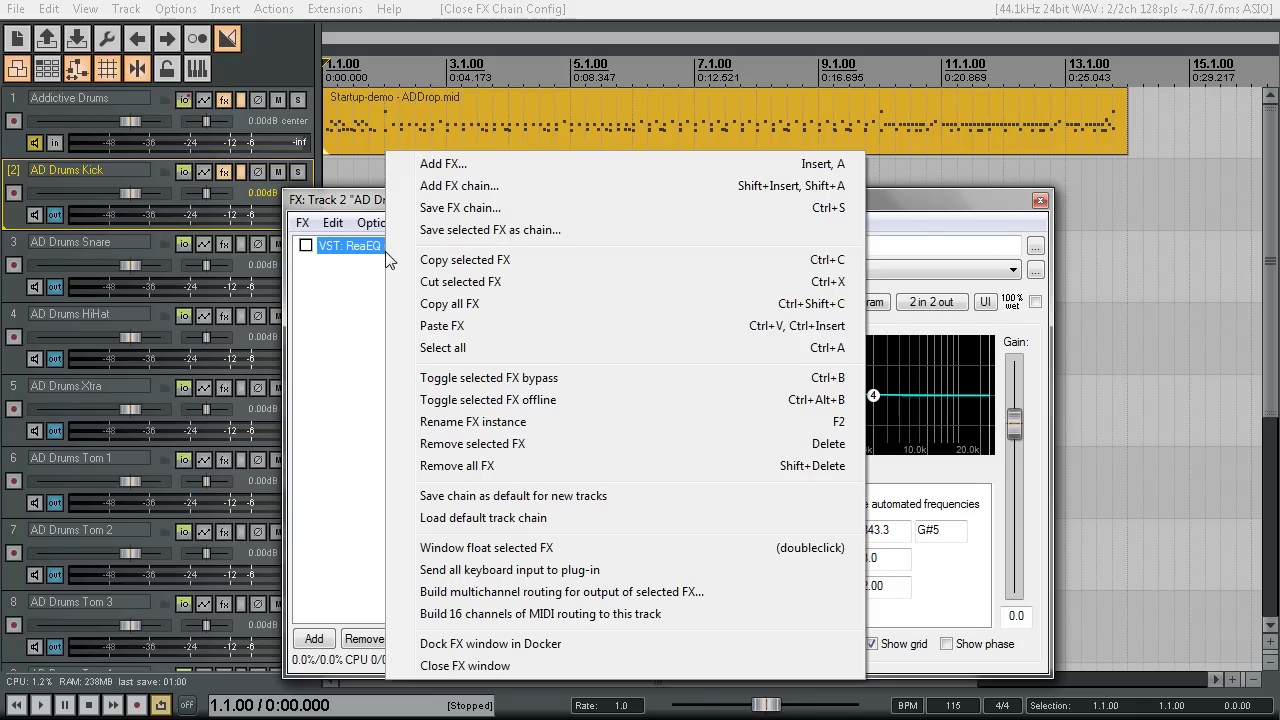
left_click(458, 445)
left_click(1040, 200)
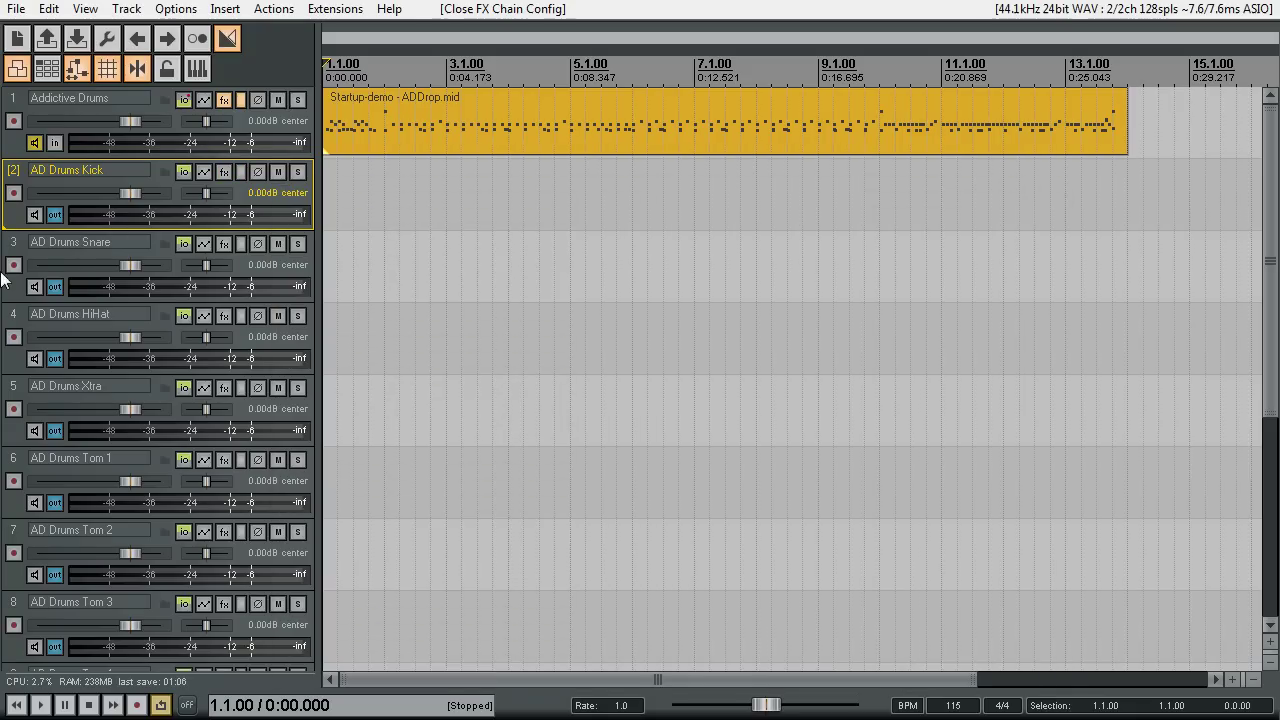
Check the AD Drums Kick track's record-output and track options without changing them, cursor at project start.
left_click(56, 214)
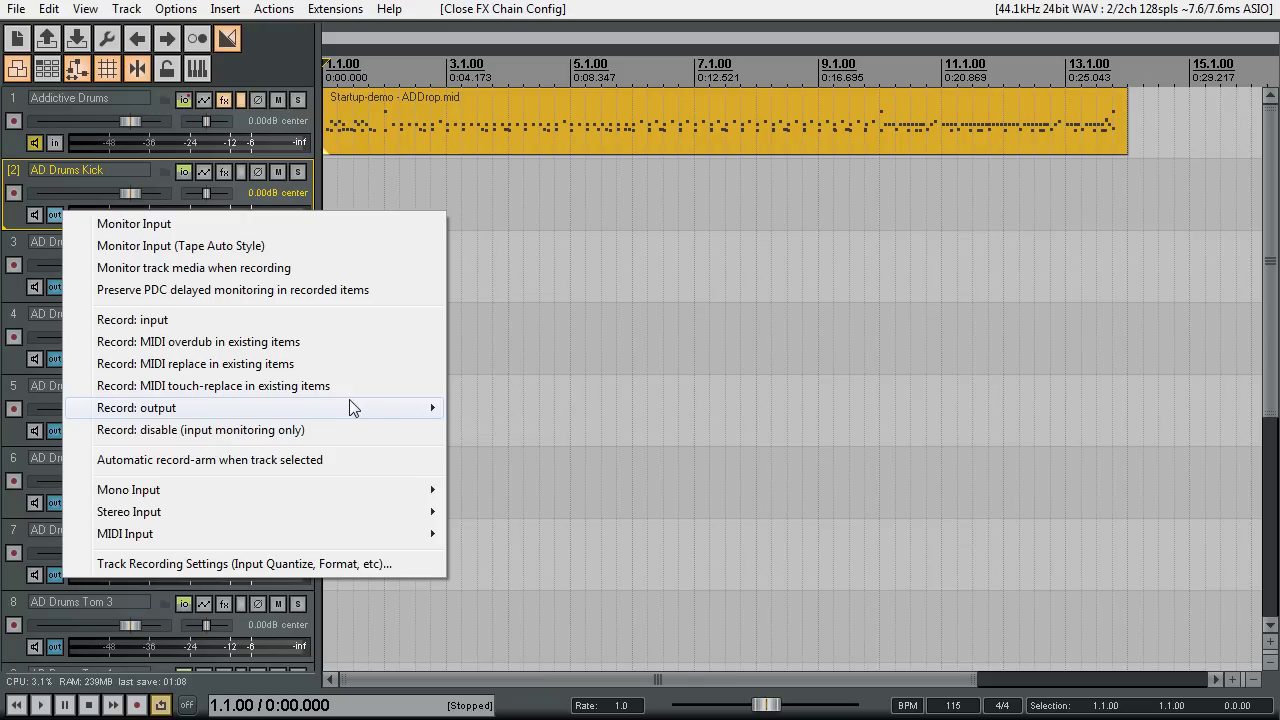
mouse_move(352, 403)
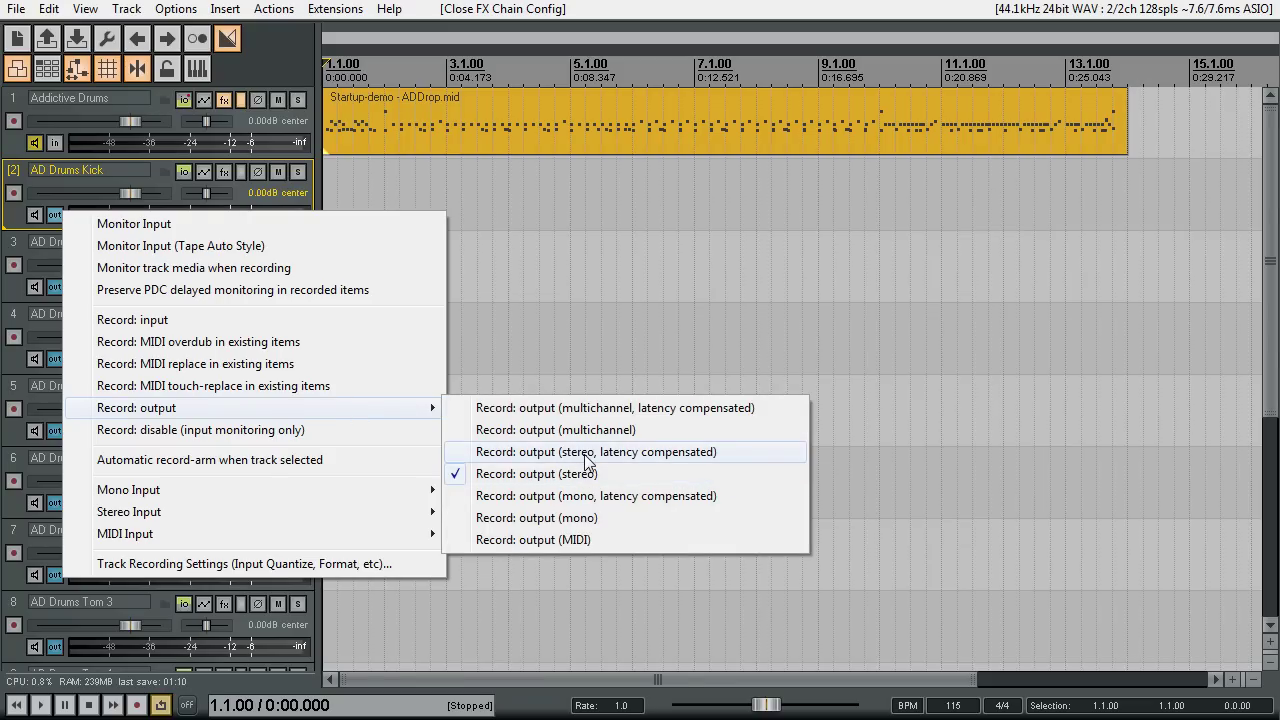
left_click(549, 304)
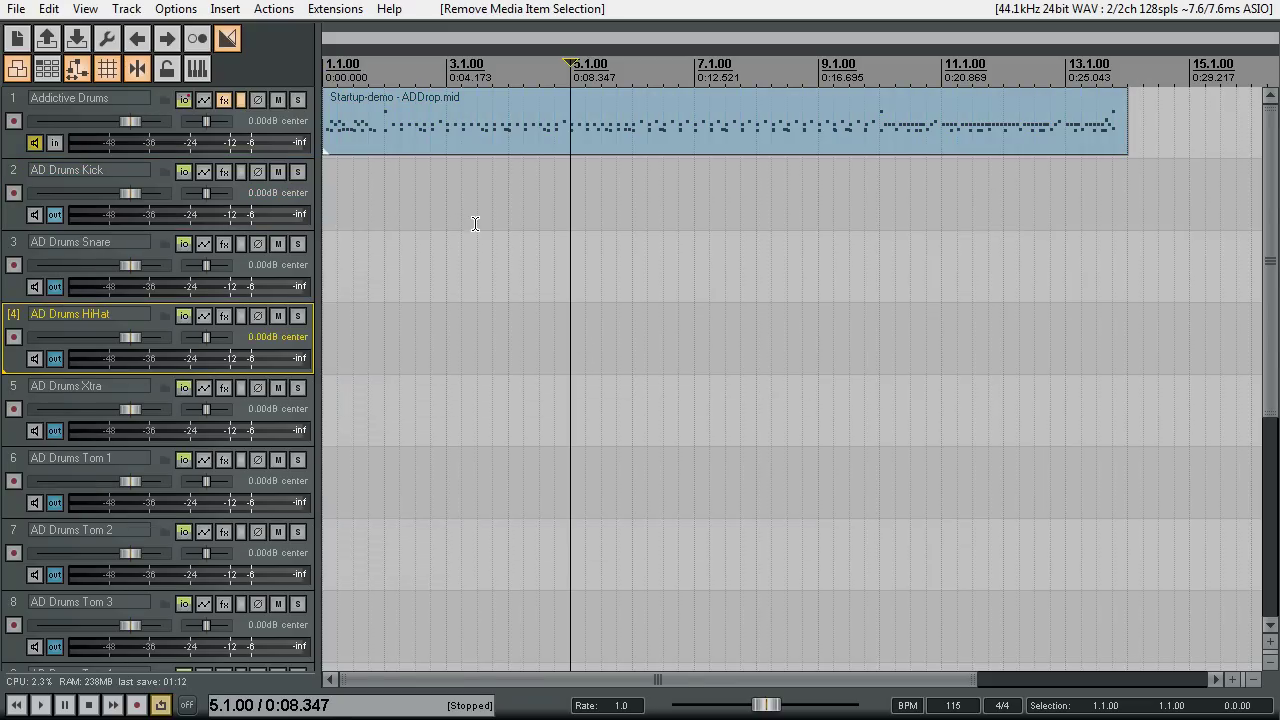
left_click(471, 219)
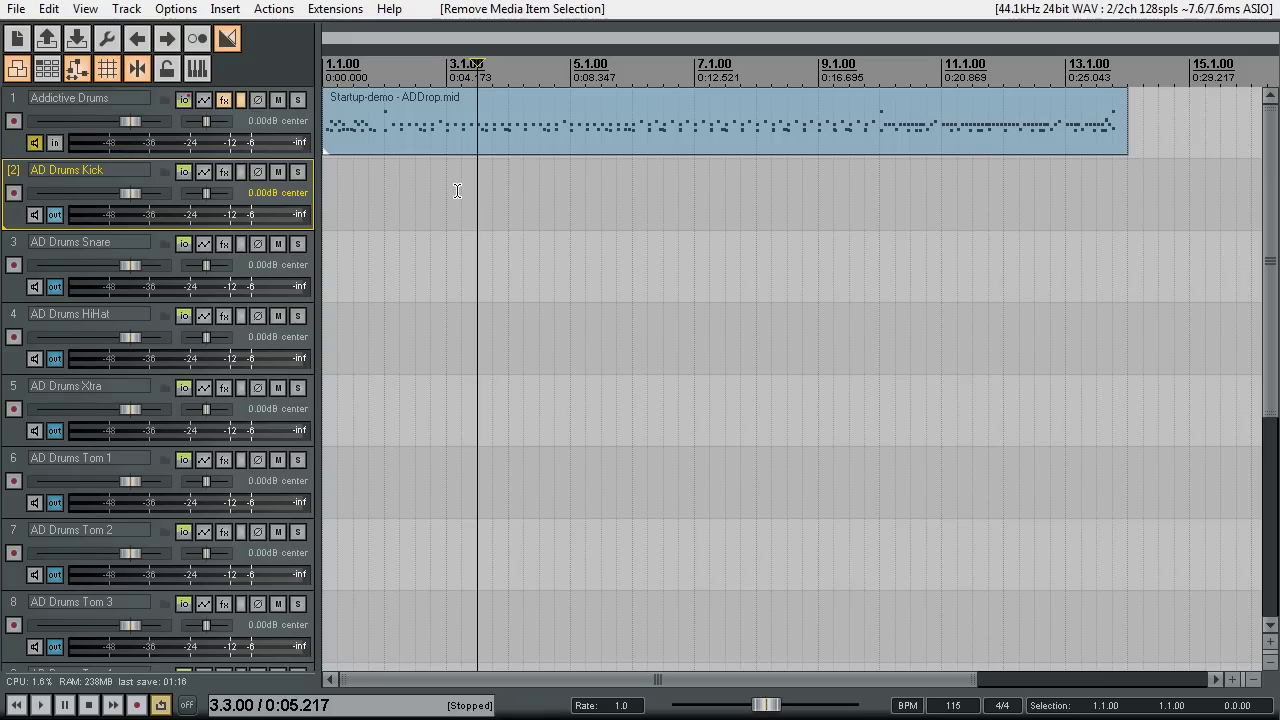
left_click(16, 704)
right_click(30, 212)
left_click(12, 214)
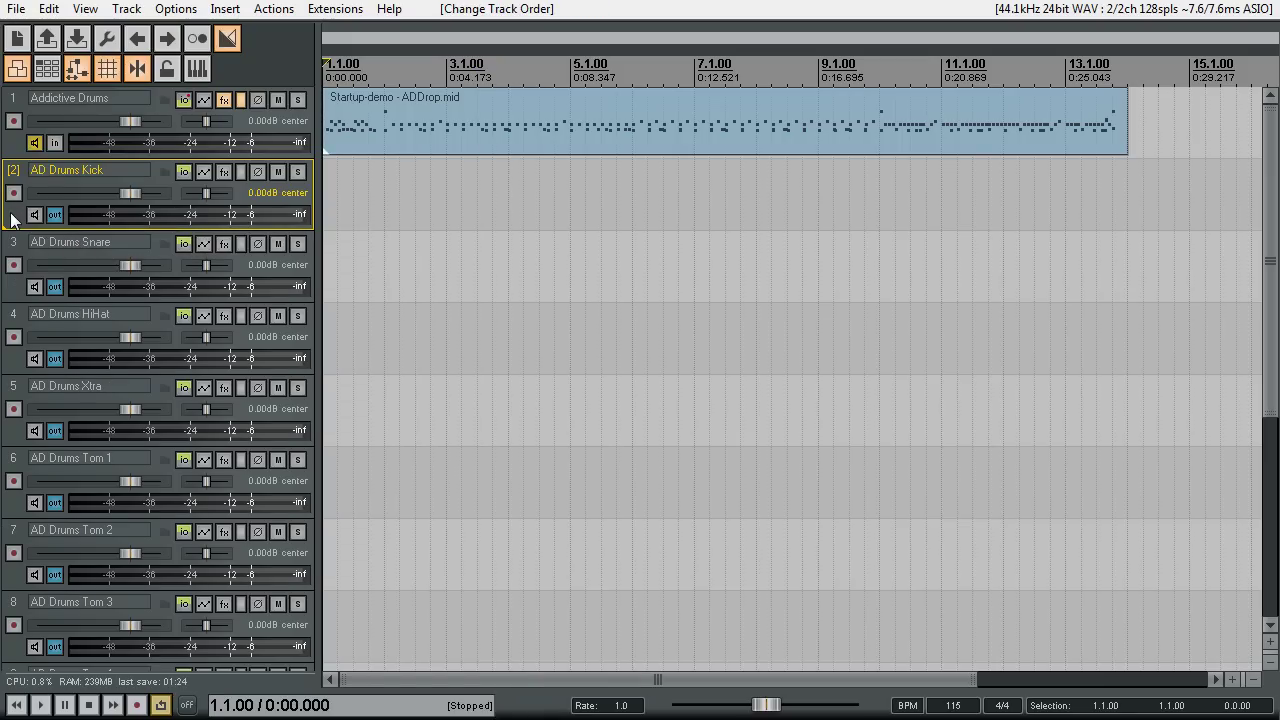
Add VST: ReaFir (Cockos) to the AD Drums Kick track's effects chain.
left_click(223, 174)
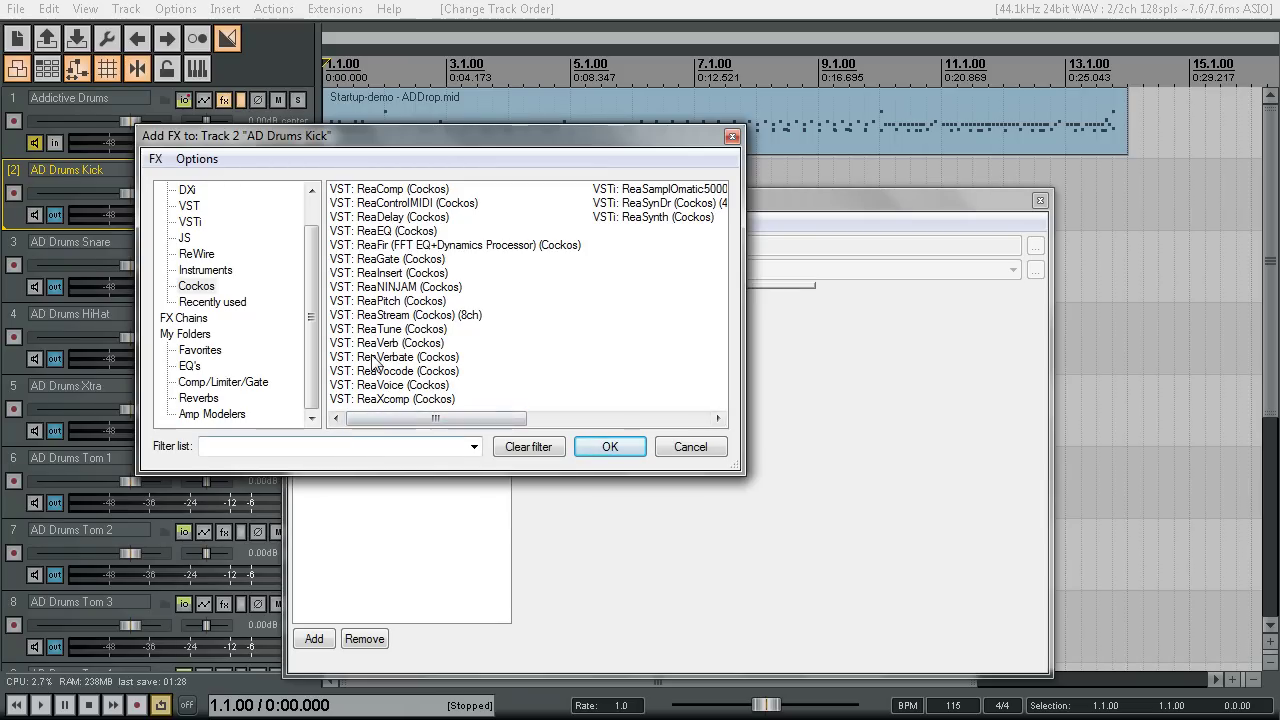
left_click(405, 245)
left_click(607, 447)
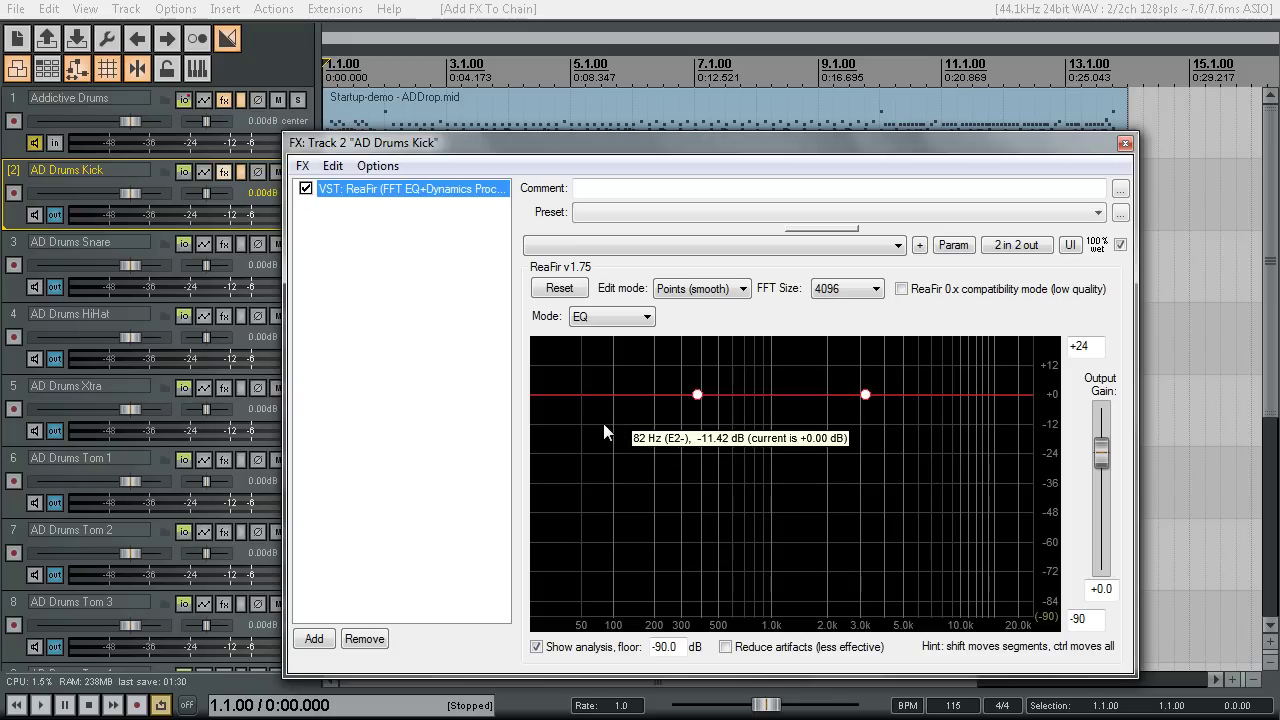
Check the kick track's CPU and PDC figures in the View > Performance Meter.
left_click(177, 10)
mouse_move(85, 10)
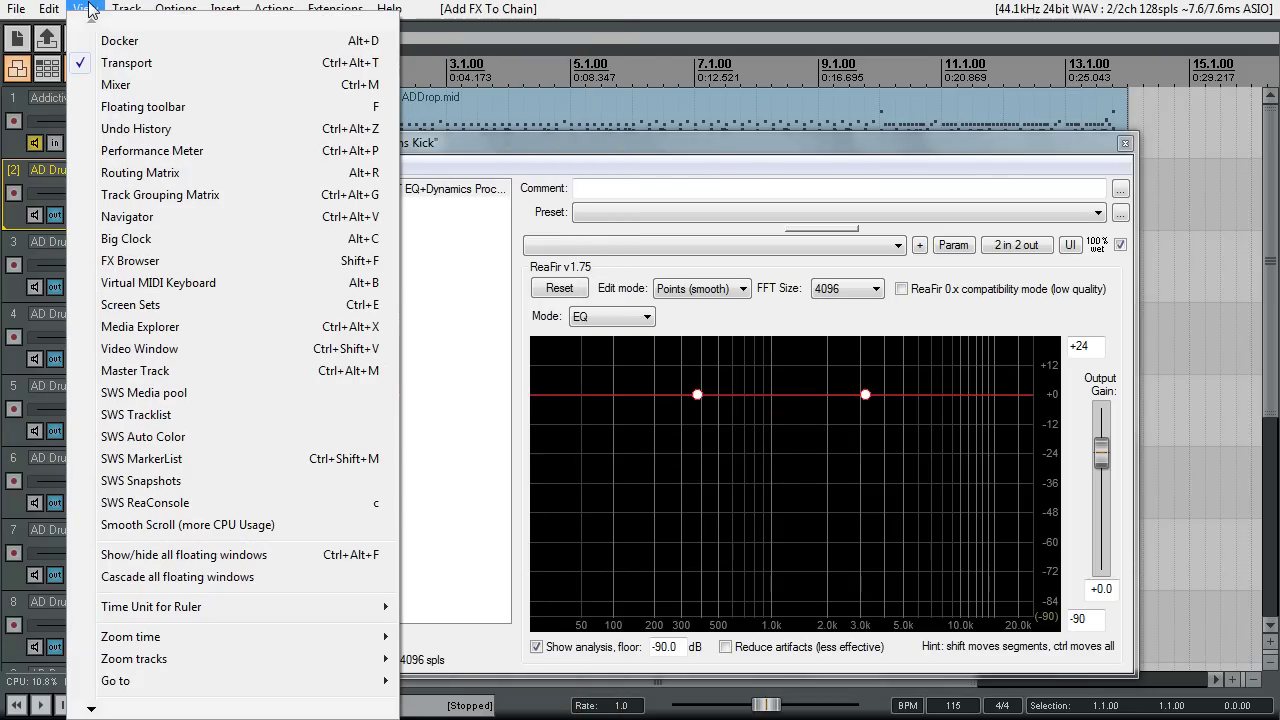
left_click(133, 151)
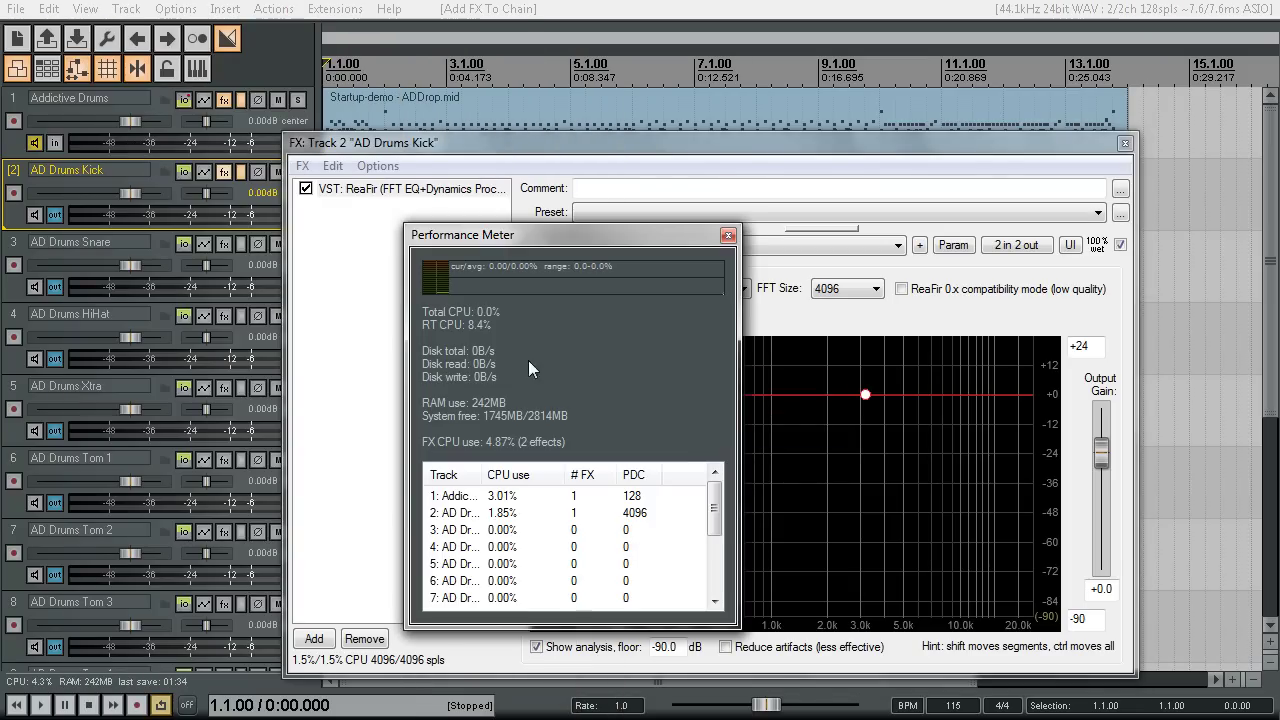
left_click(530, 512)
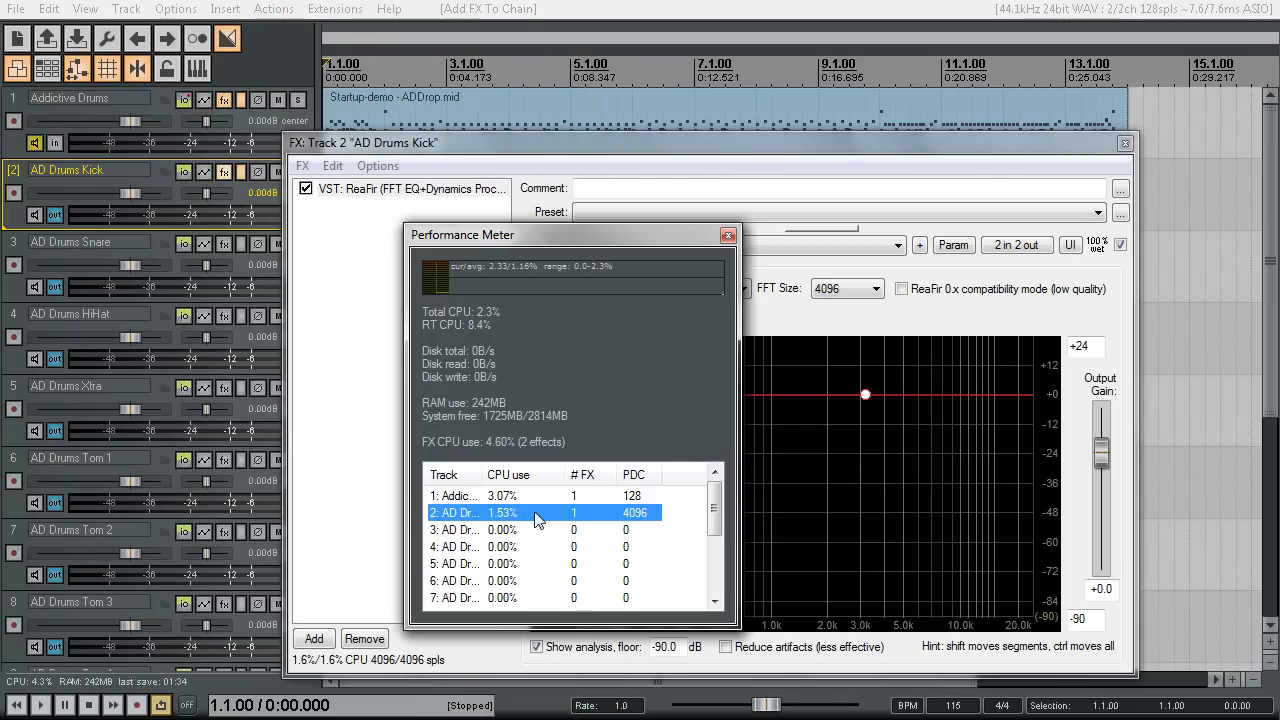
left_click(728, 235)
Duplicate the AD Drums Kick track with Ctrl+Alt+D and close the copy's ReaFir window.
left_click_drag(663, 145, 786, 137)
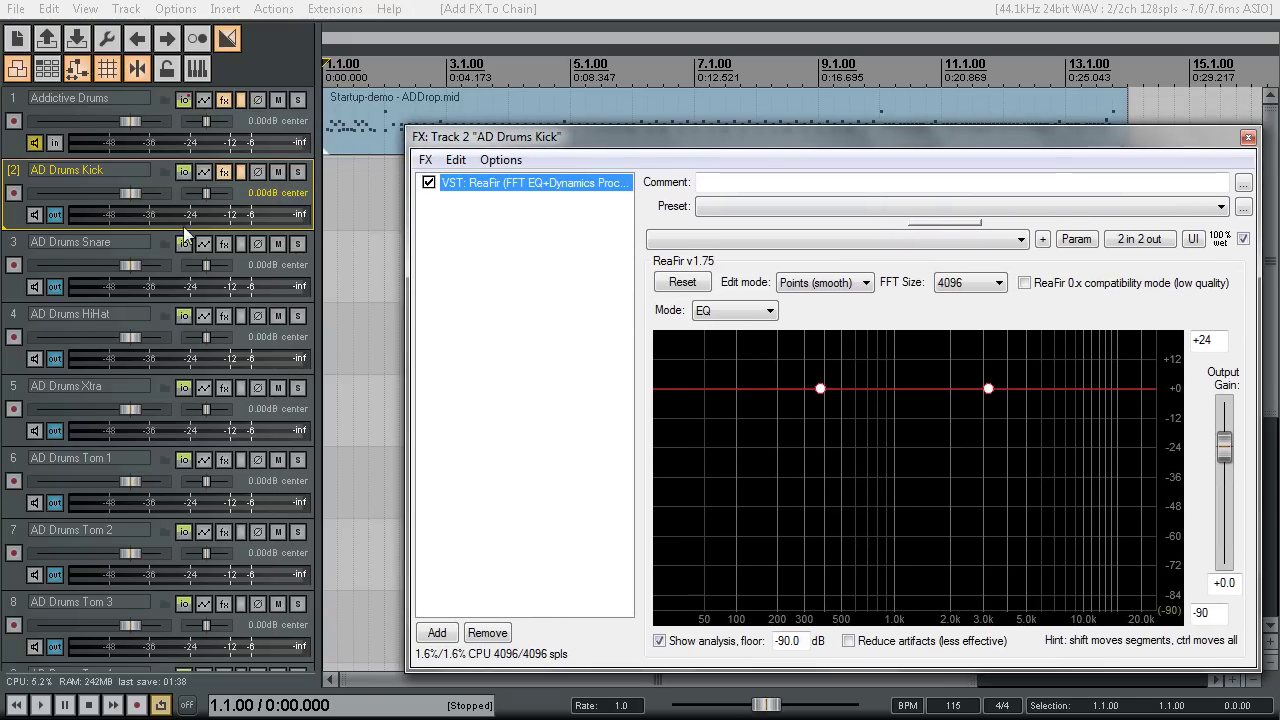
left_click(22, 222)
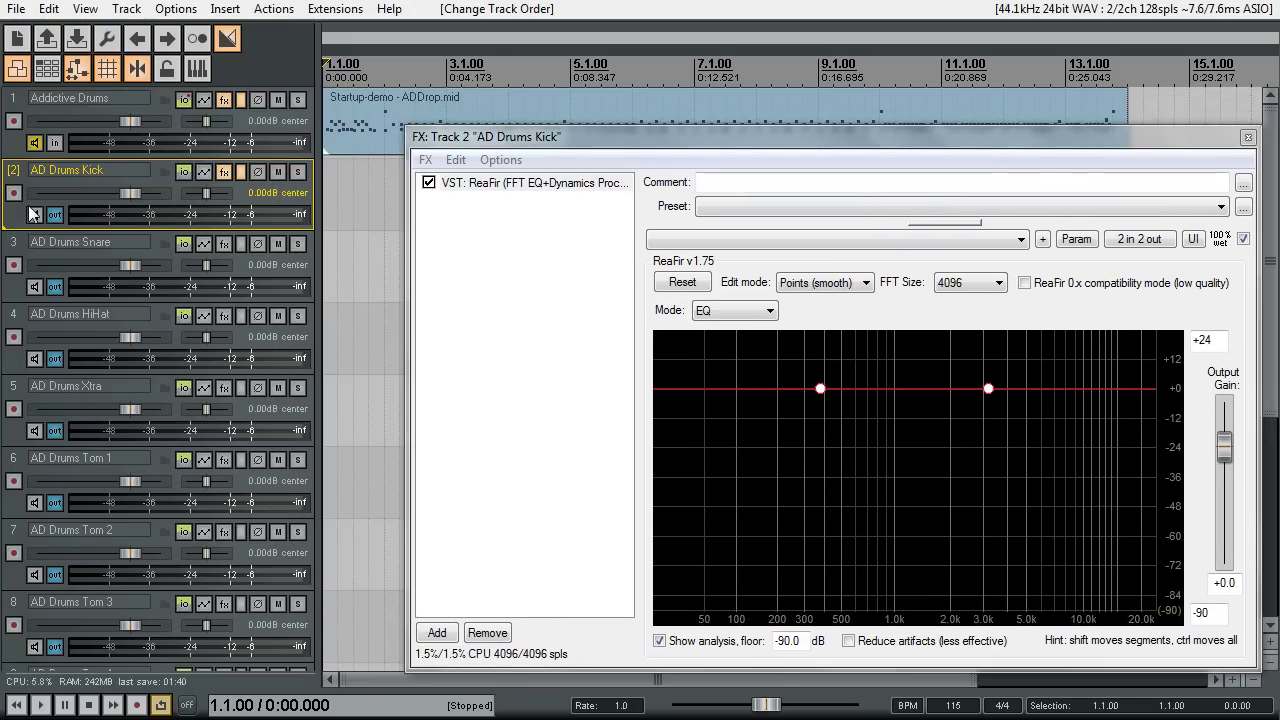
key("ctrl+alt+d")
left_click(1147, 141)
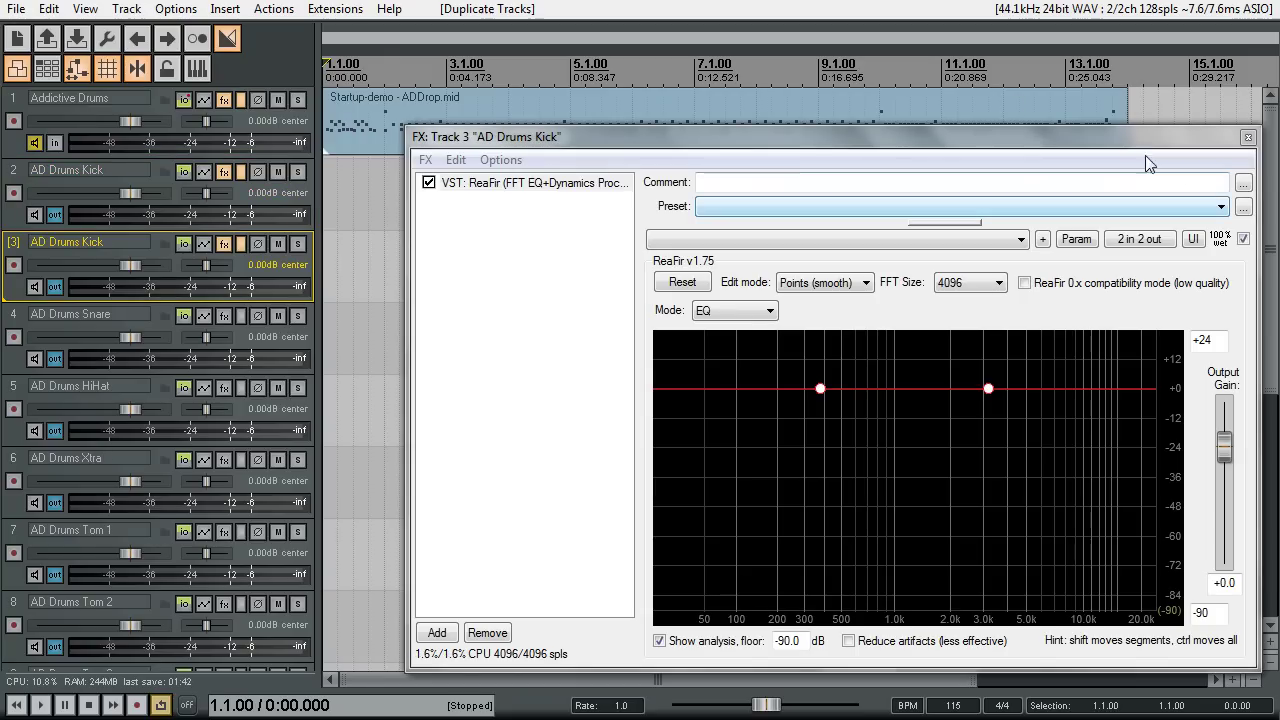
left_click(1247, 137)
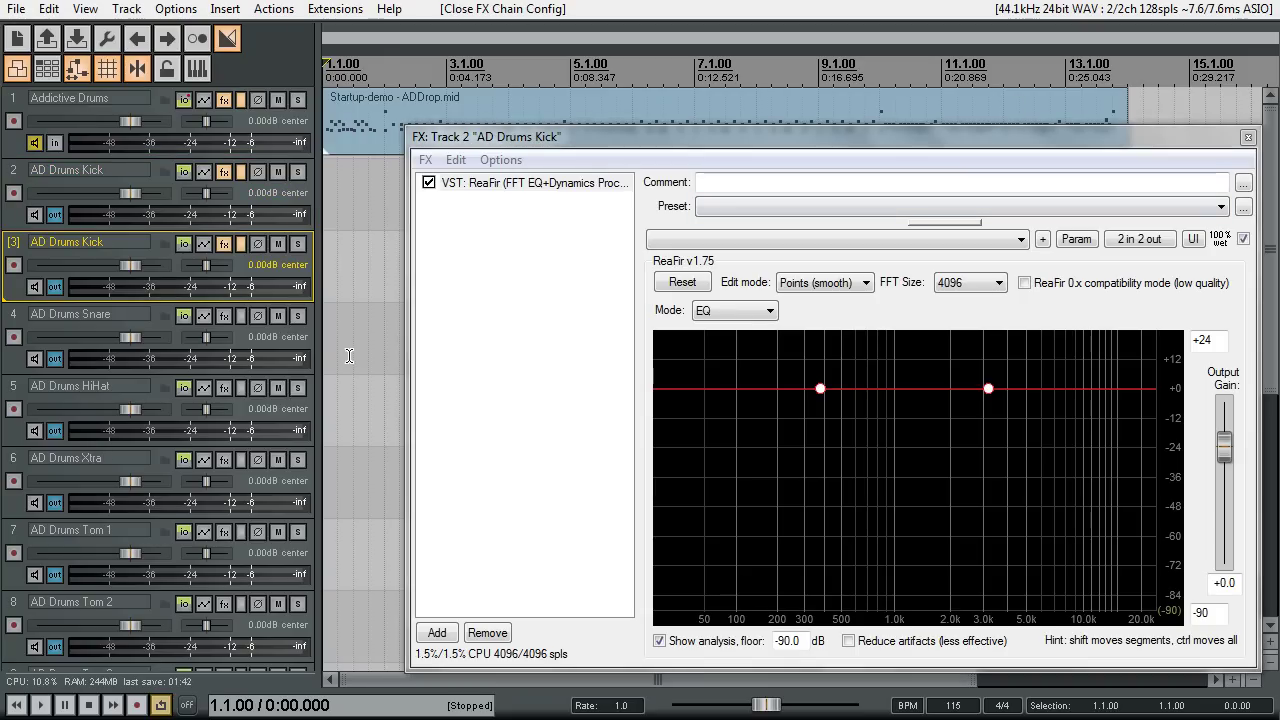
Close the kick FX window and set track 3 to Record: output (mono, latency compensated).
left_click(1248, 138)
left_click(47, 289)
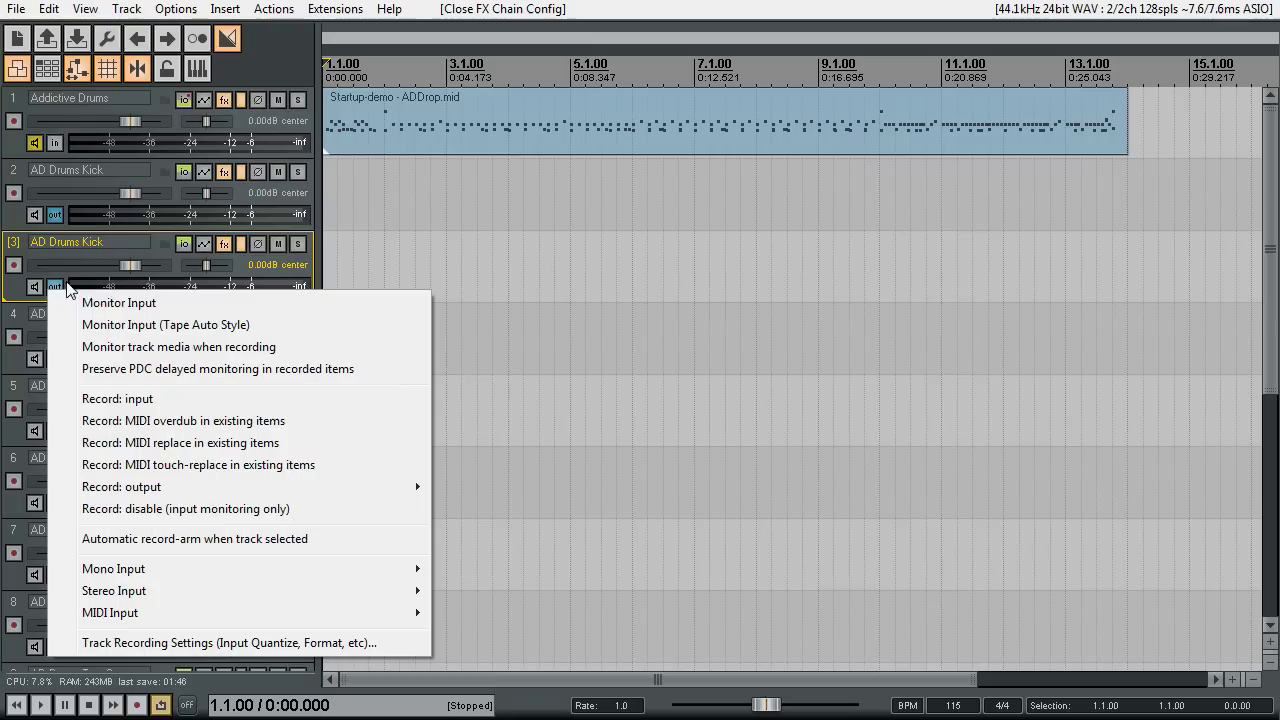
mouse_move(380, 487)
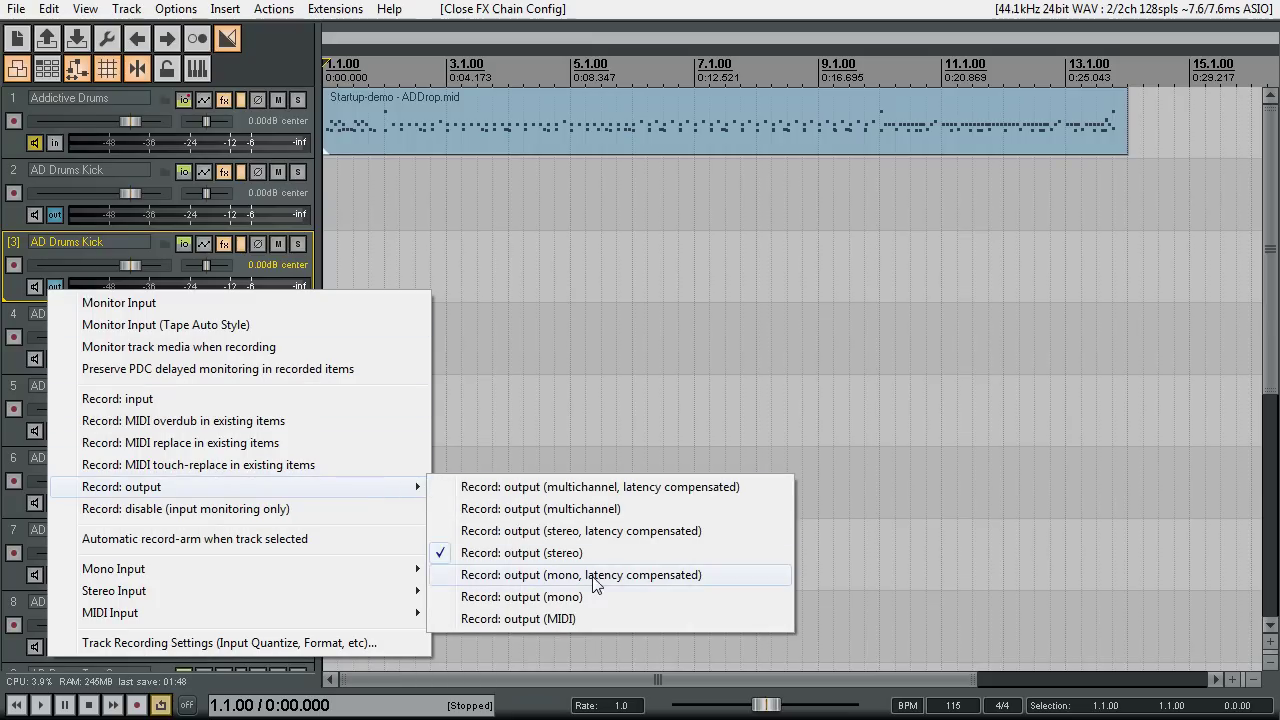
left_click(520, 575)
Record-arm the first kick track and shift-select all drum output tracks through AD Drums Bus.
left_click(14, 194)
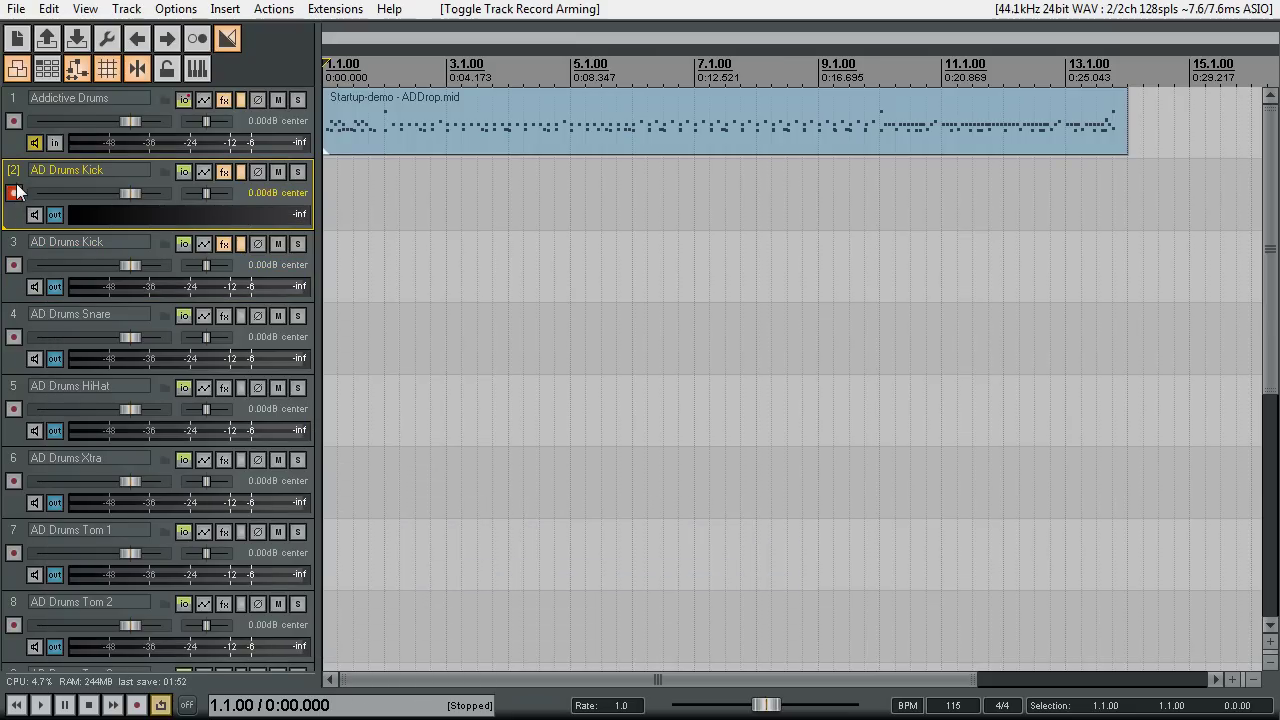
scroll(35, 300, "down", 5)
scroll(40, 380, "down", 1)
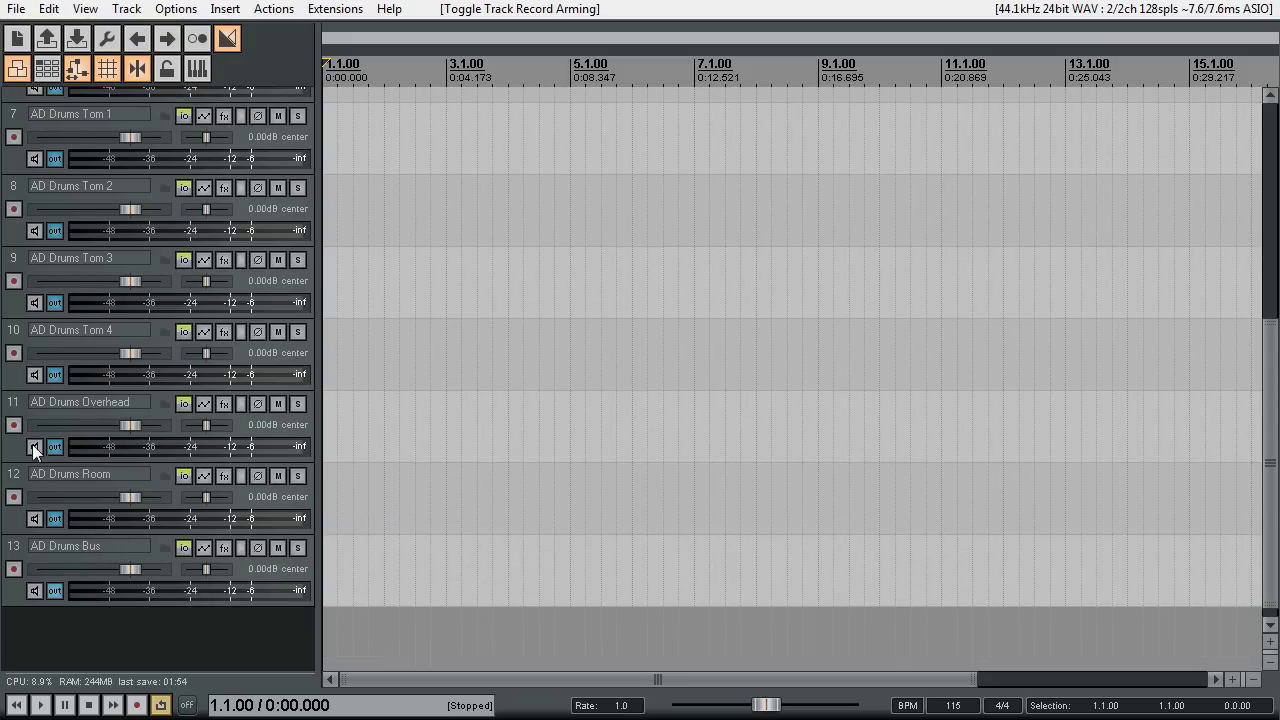
left_click(10, 593, "shift")
scroll(86, 494, "up", 6)
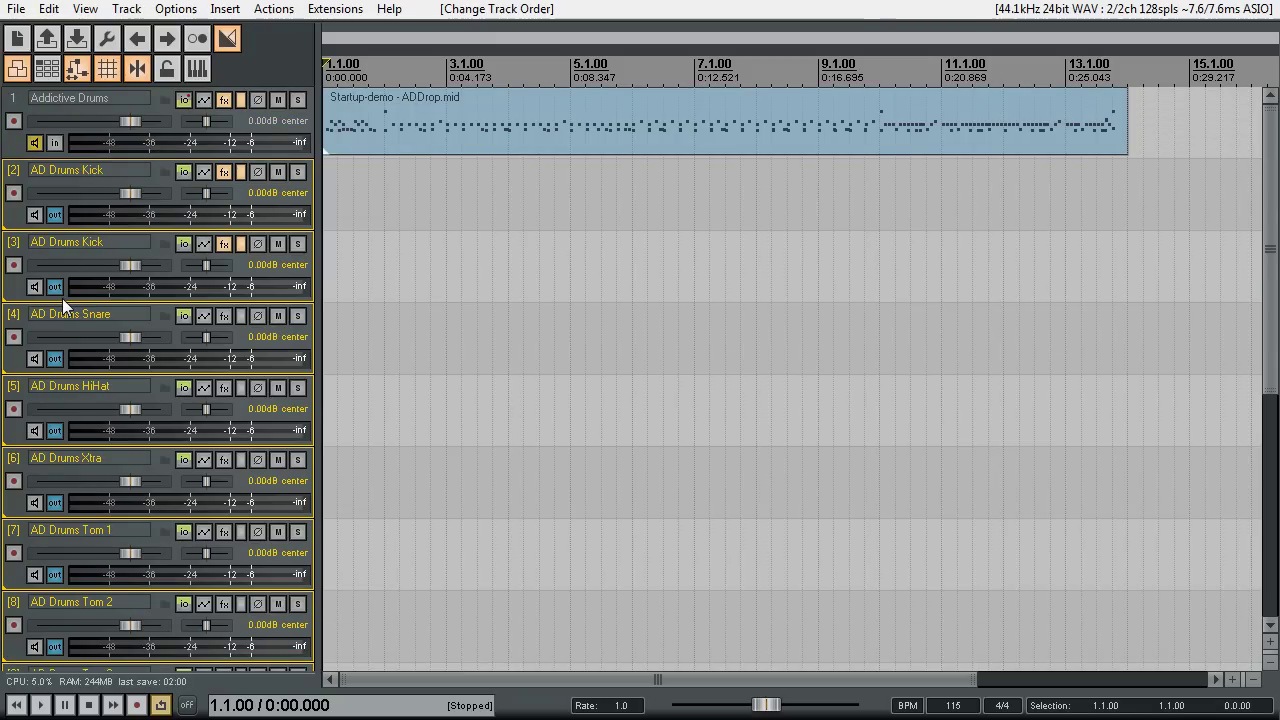
Arm the selected drum output tracks, select only Addictive Drums, turn Repeat off, and record.
left_click(13, 192)
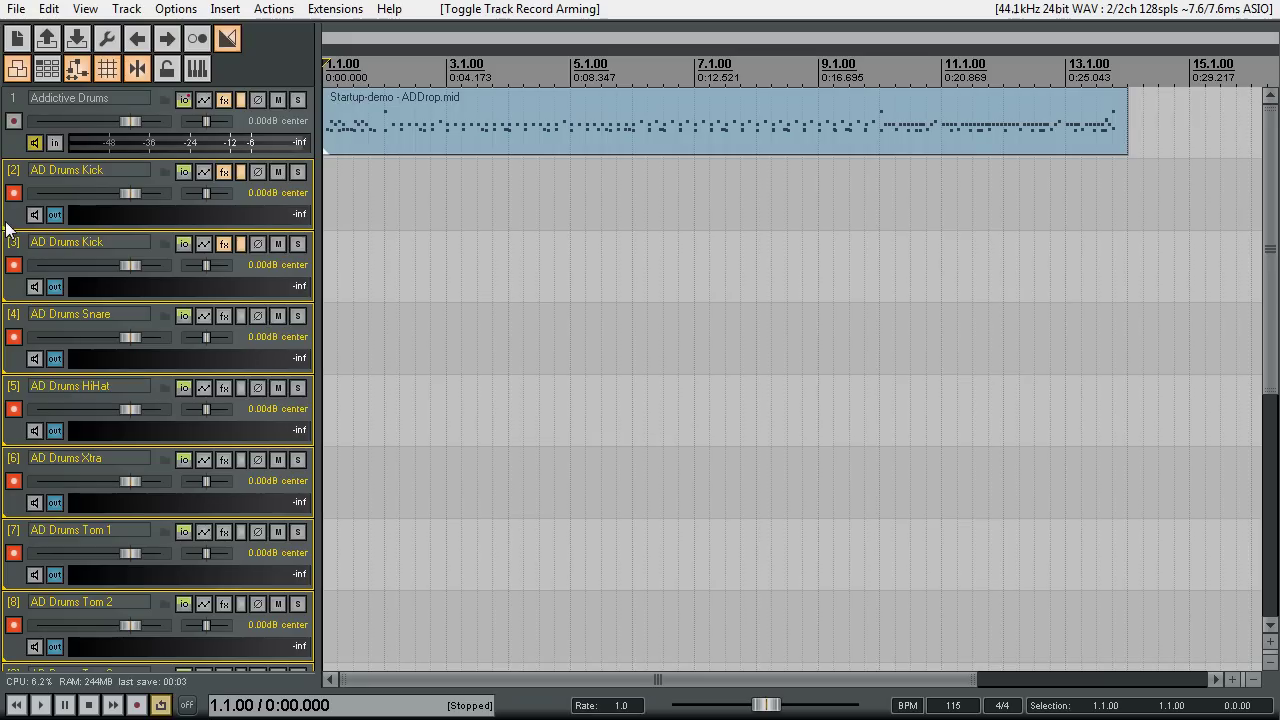
left_click(10, 151)
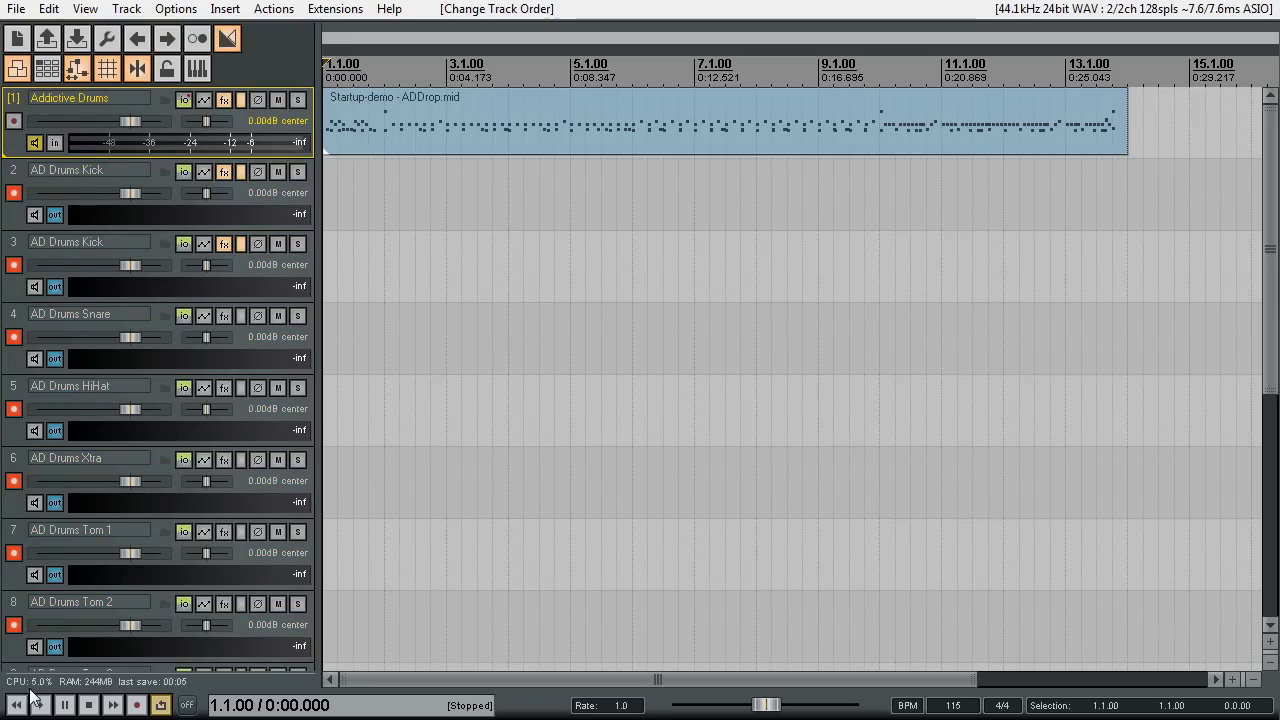
left_click(160, 705)
left_click(137, 706)
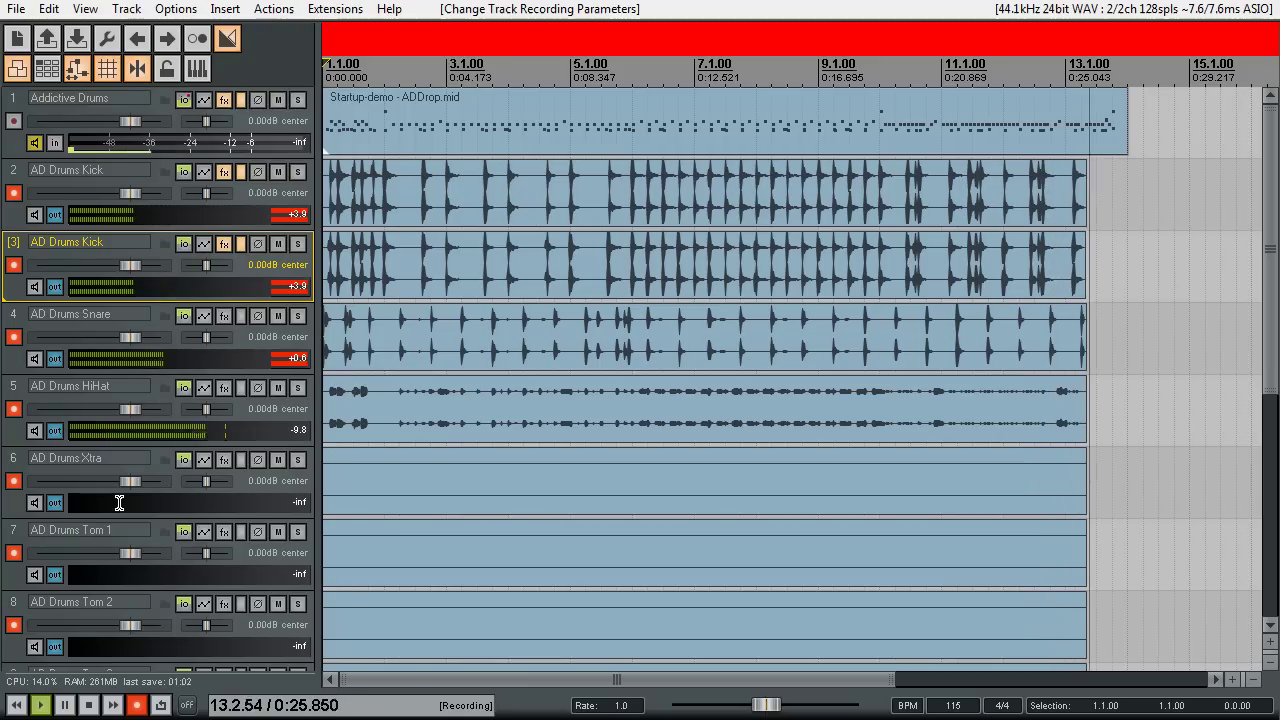
key("space")
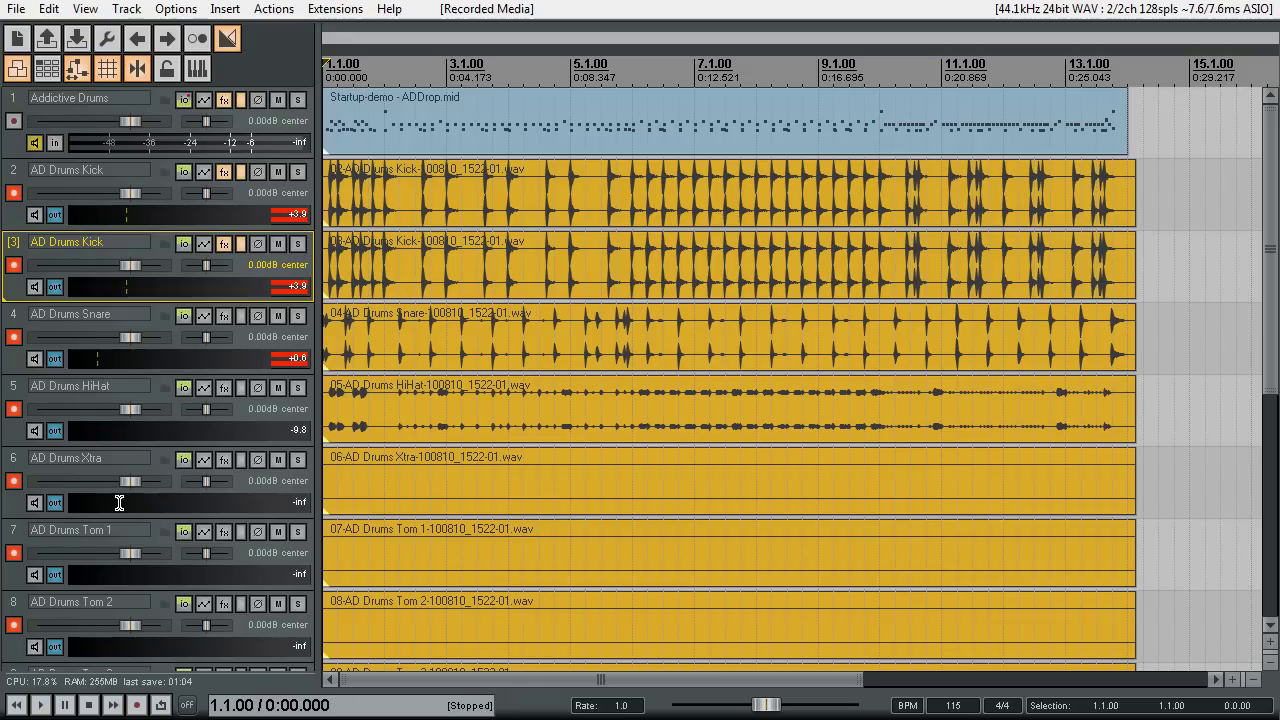
left_click(493, 185)
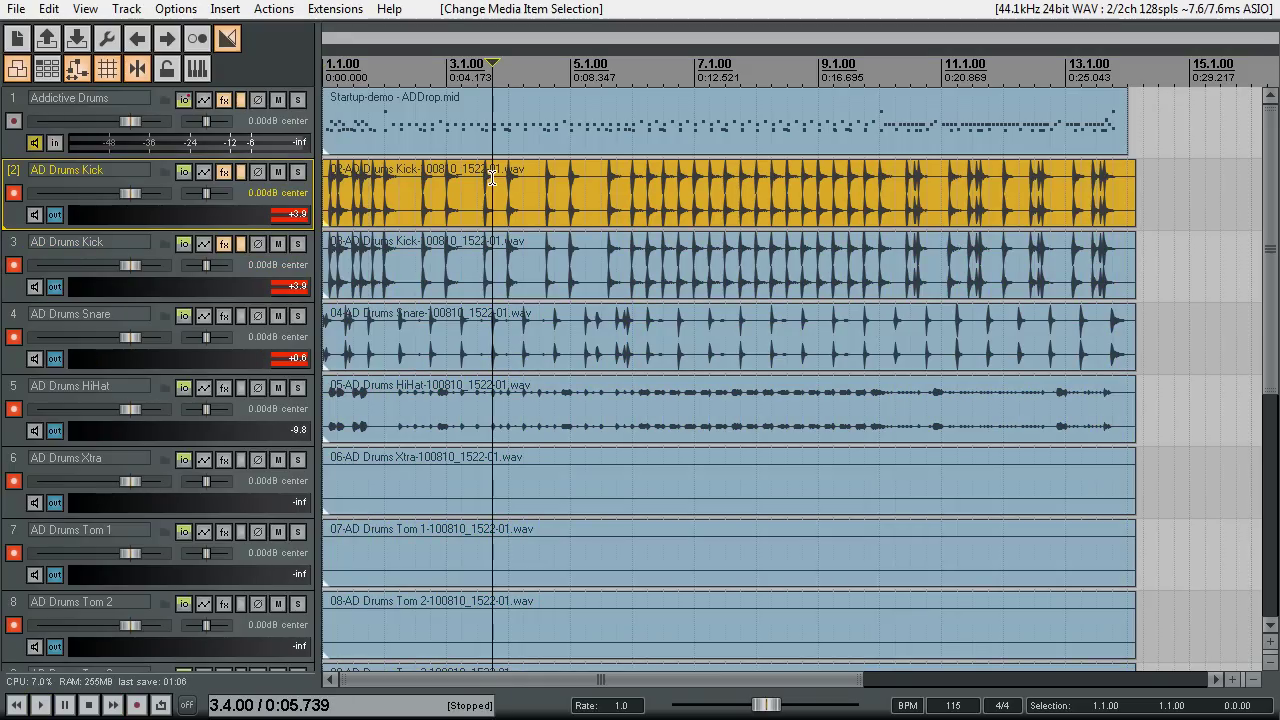
scroll(493, 201, "up", 4)
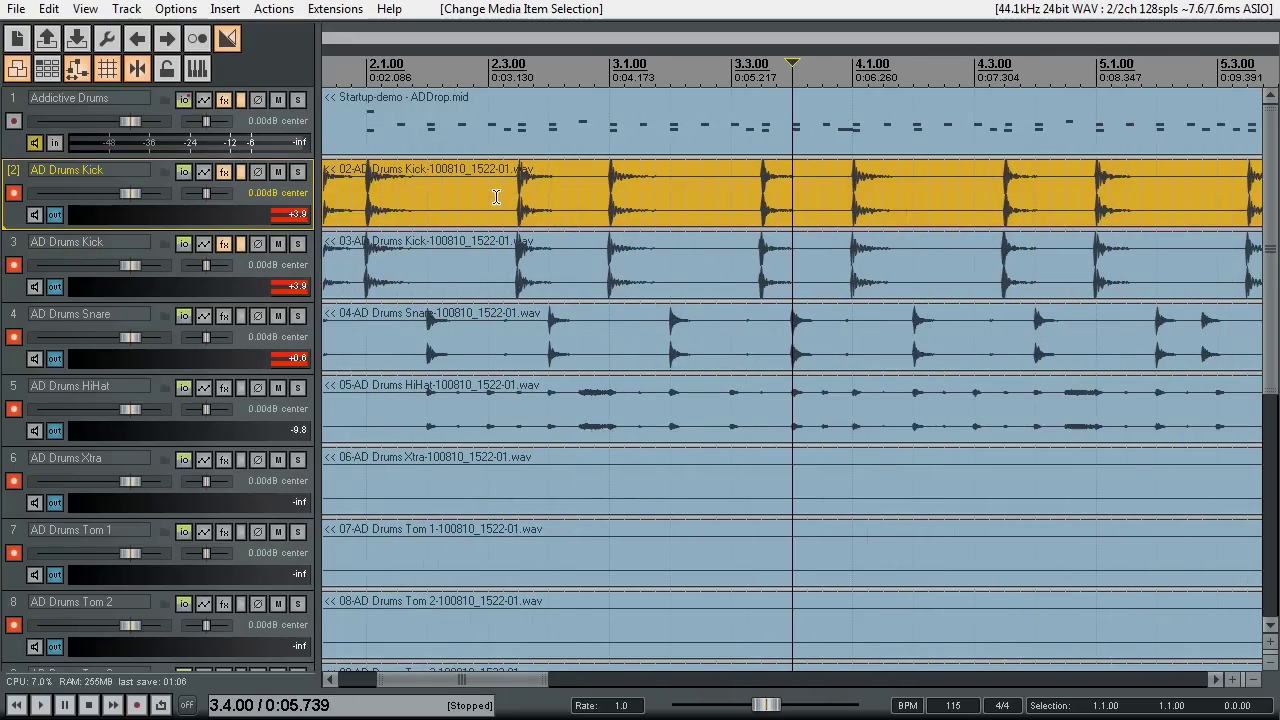
left_click(755, 176)
scroll(758, 165, "up", 5)
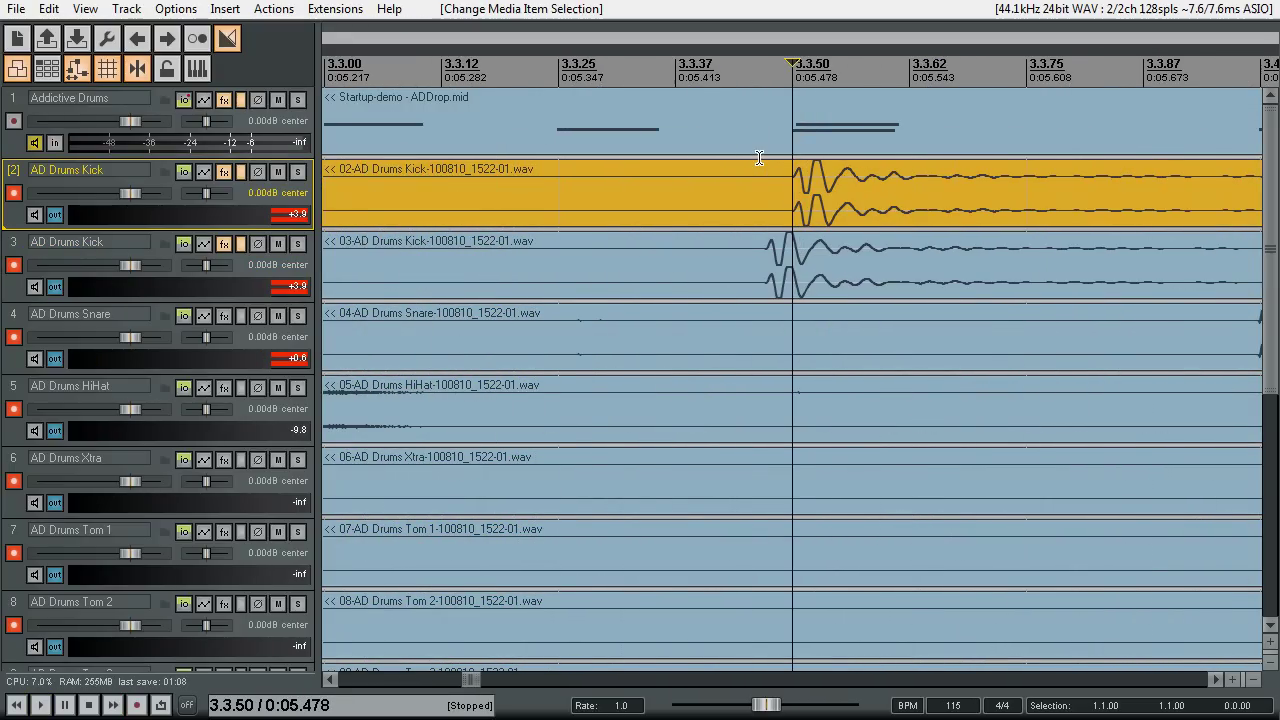
left_click(57, 209)
mouse_move(289, 408)
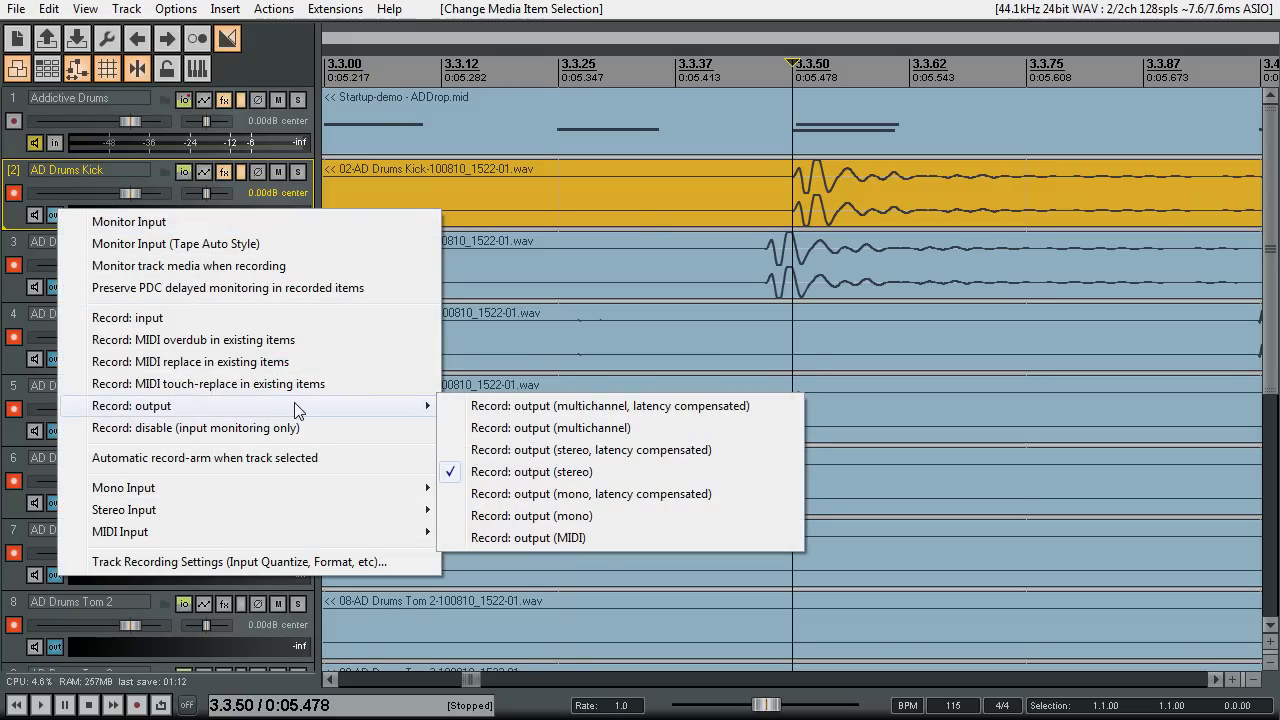
left_click(57, 276)
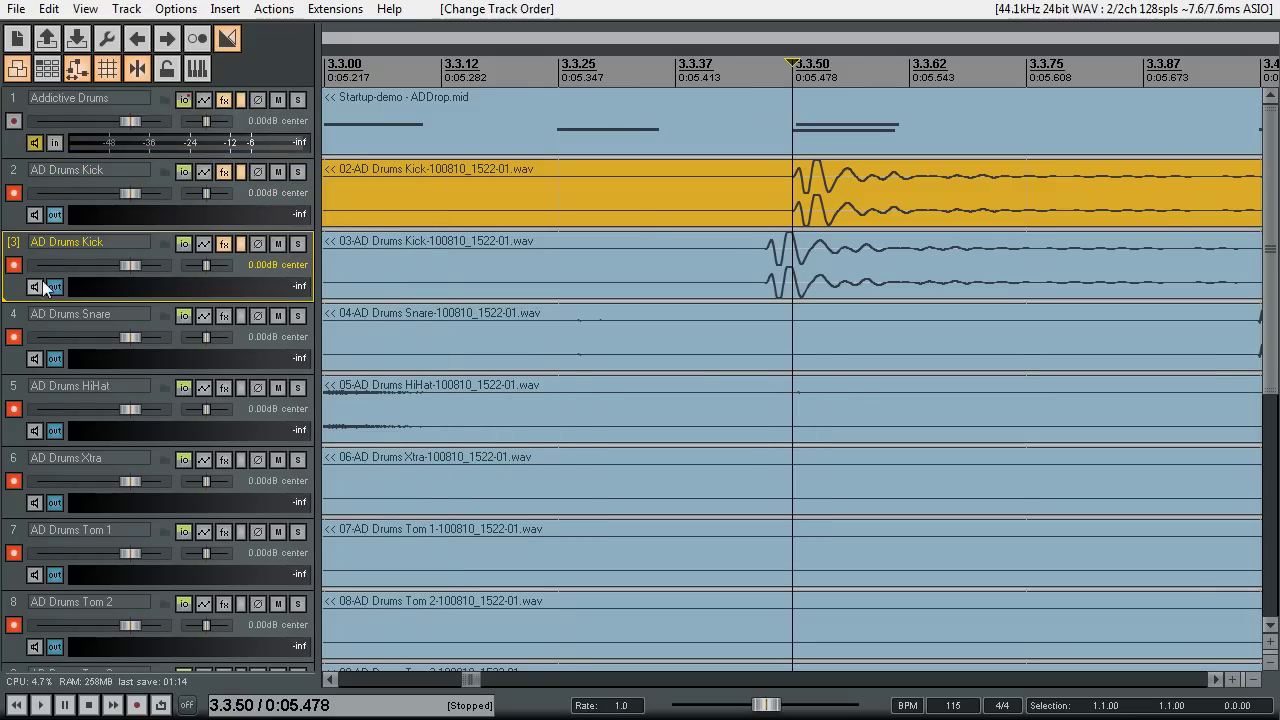
left_click(56, 286)
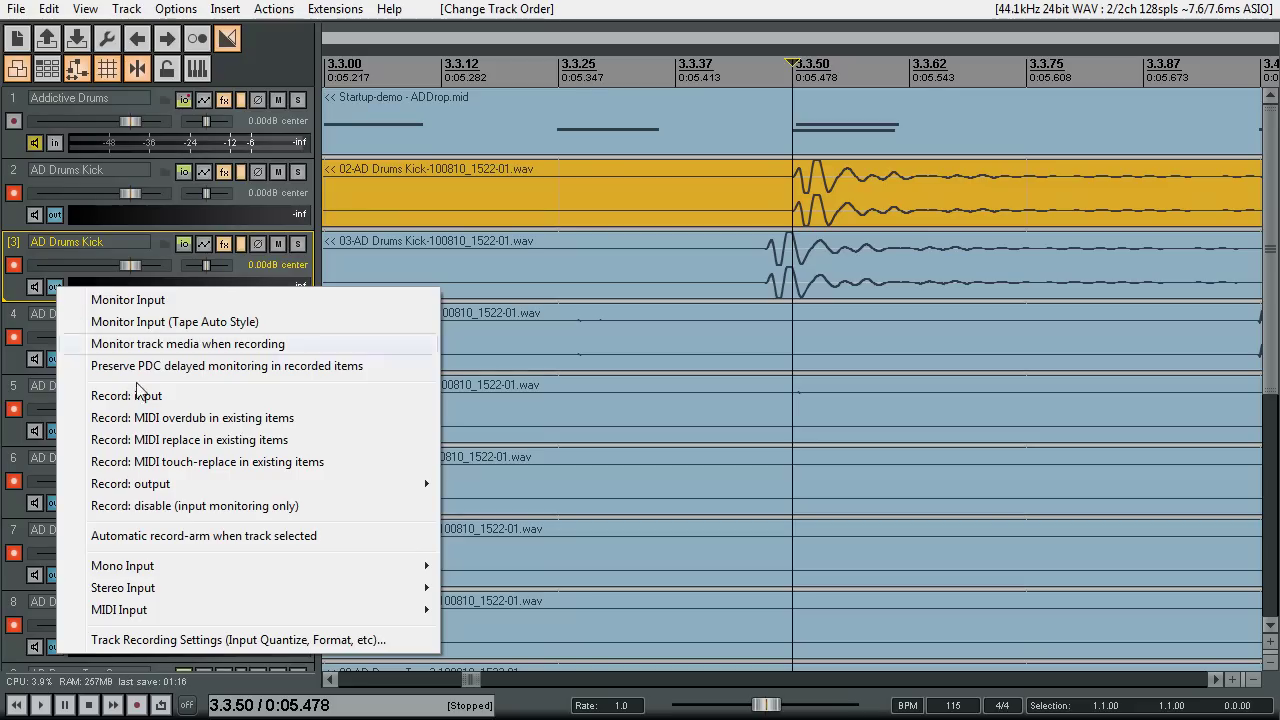
mouse_move(240, 489)
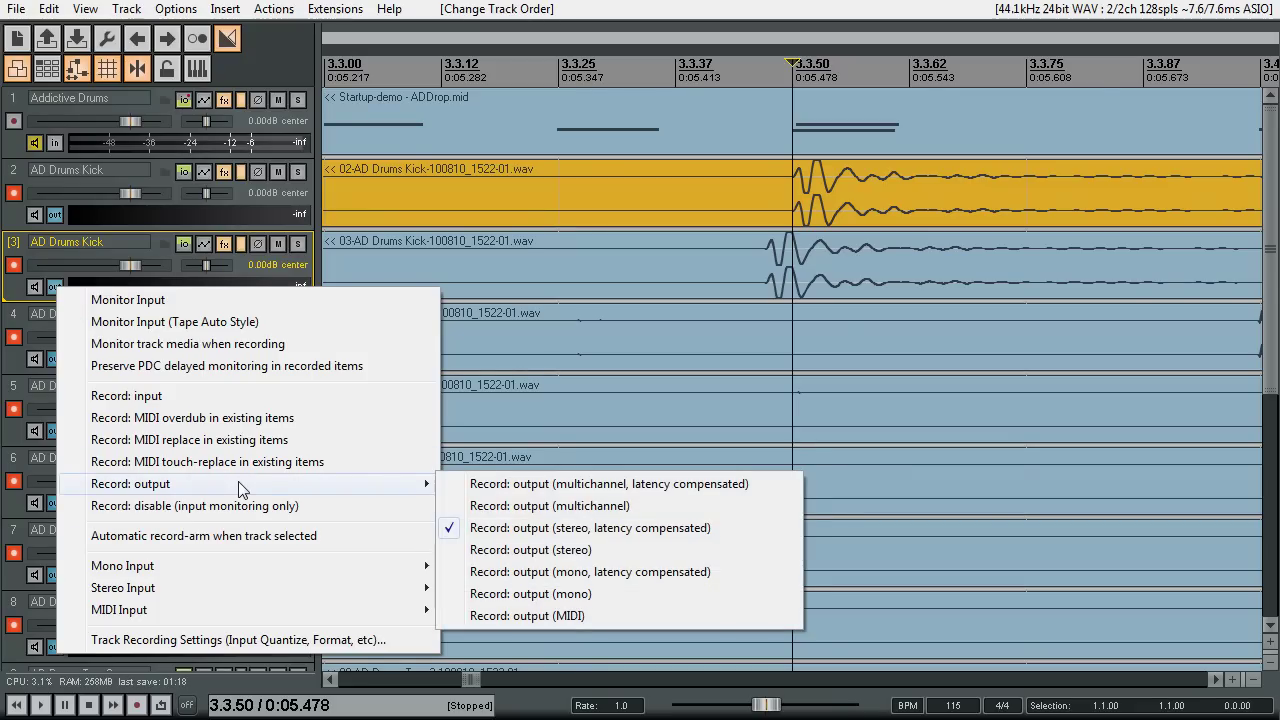
left_click(724, 161)
scroll(800, 220, "up", 2)
scroll(802, 216, "up", 1)
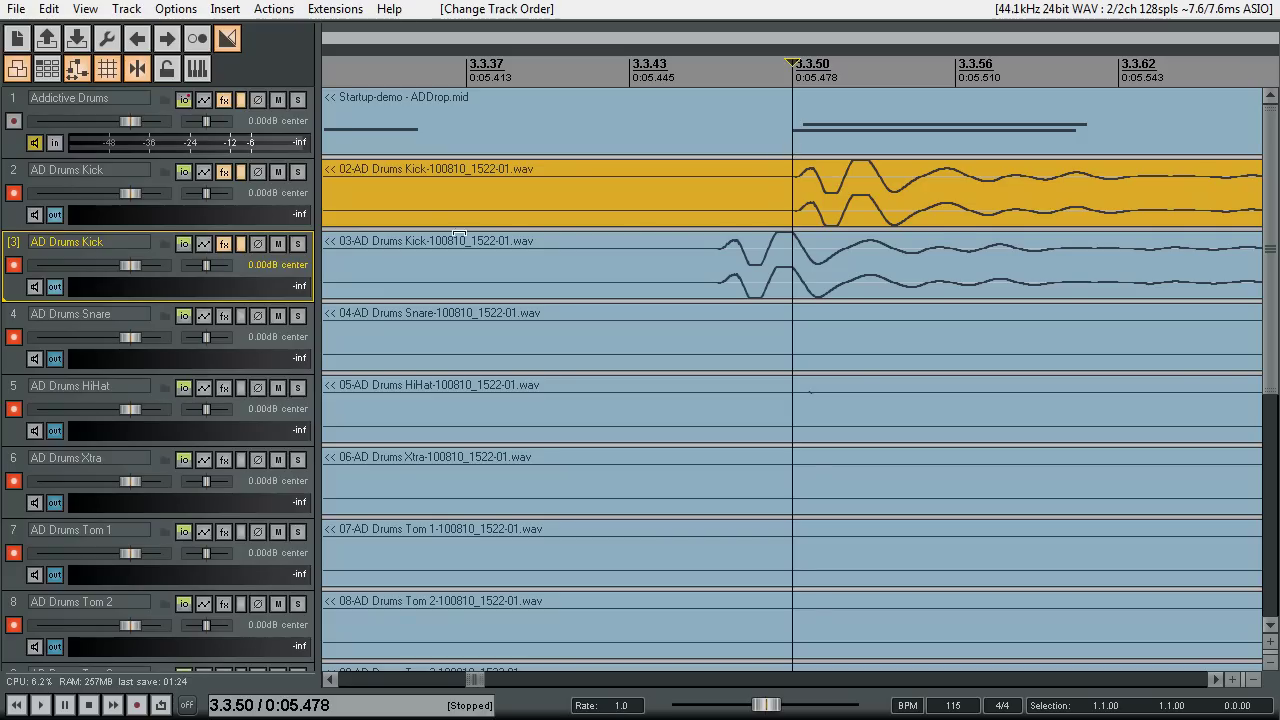
scroll(821, 202, "up", 2)
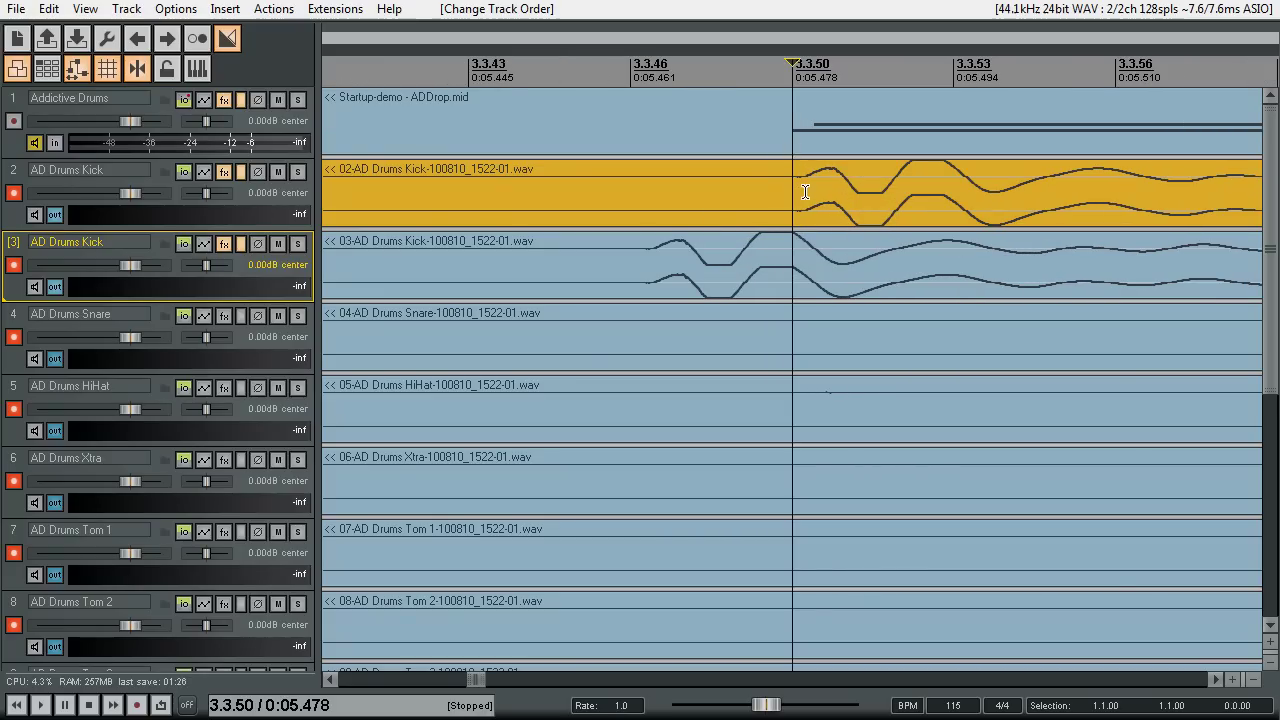
scroll(800, 183, "up", 3)
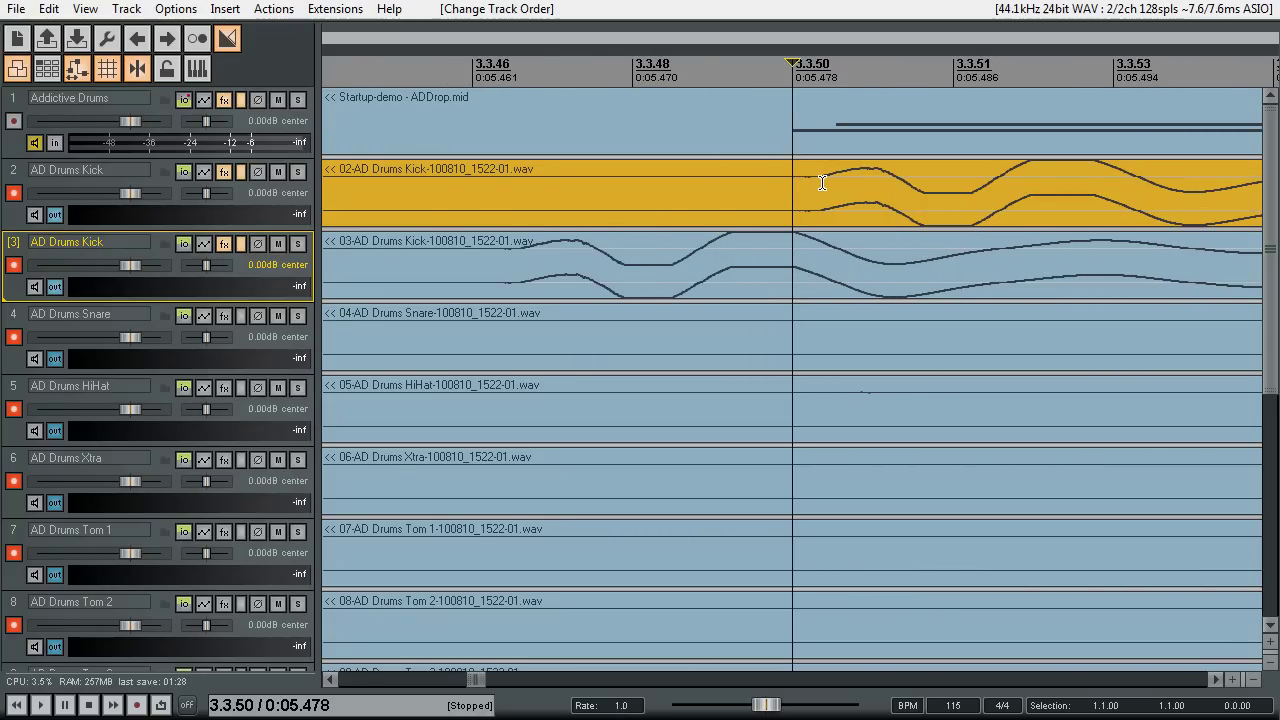
scroll(822, 182, "up", 4)
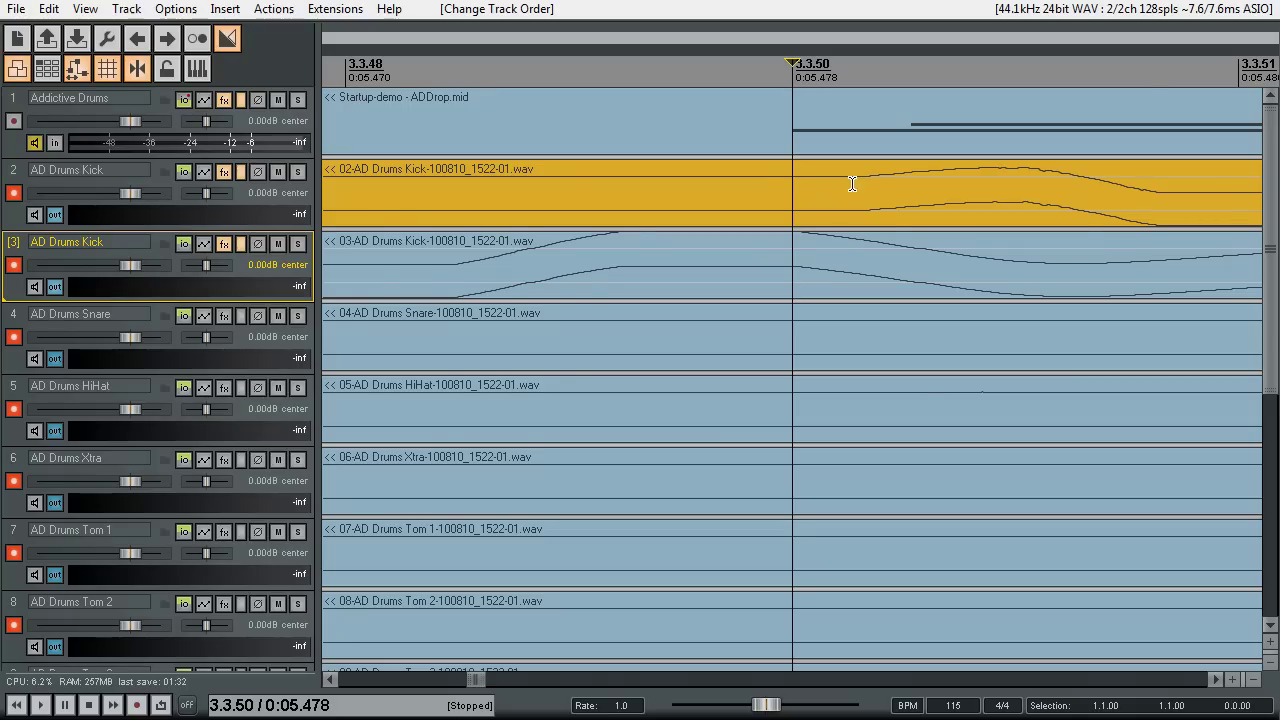
scroll(863, 177, "down", 1)
scroll(861, 182, "down", 6)
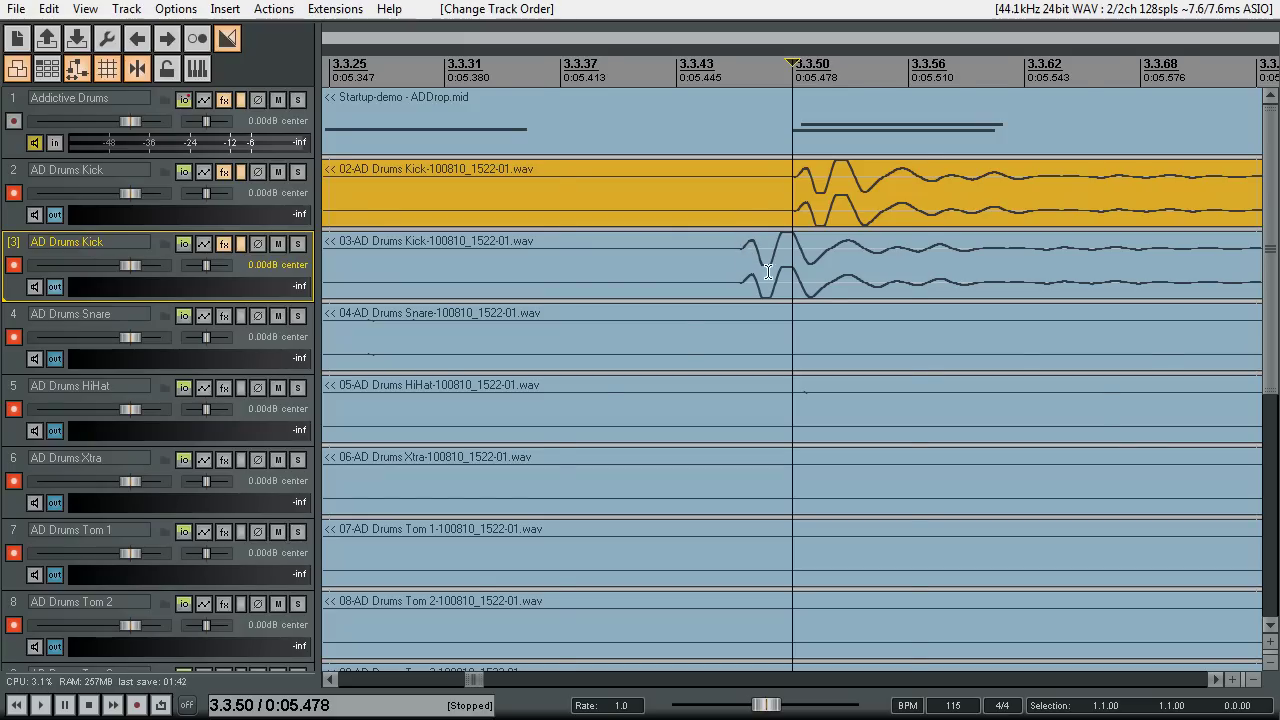
scroll(795, 257, "down", 3)
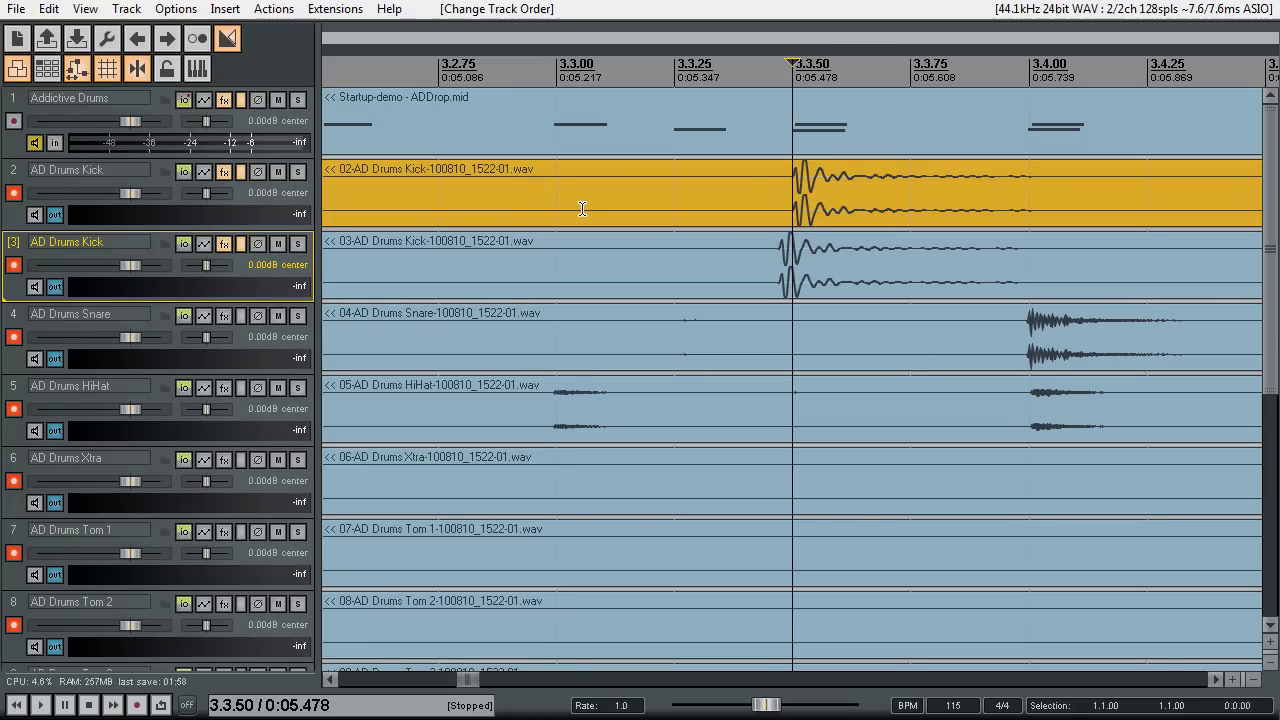
Bypass both kick tracks' effects and delete the second AD Drums Kick track.
left_click(242, 172)
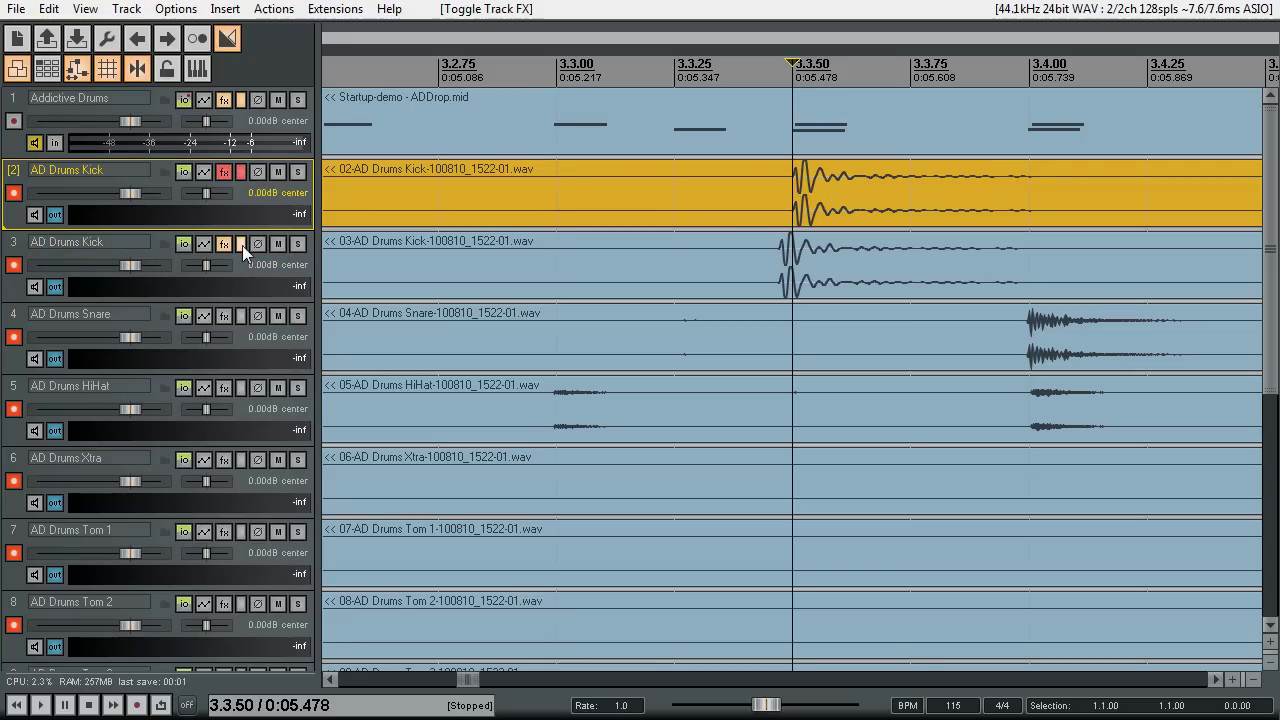
left_click(242, 243)
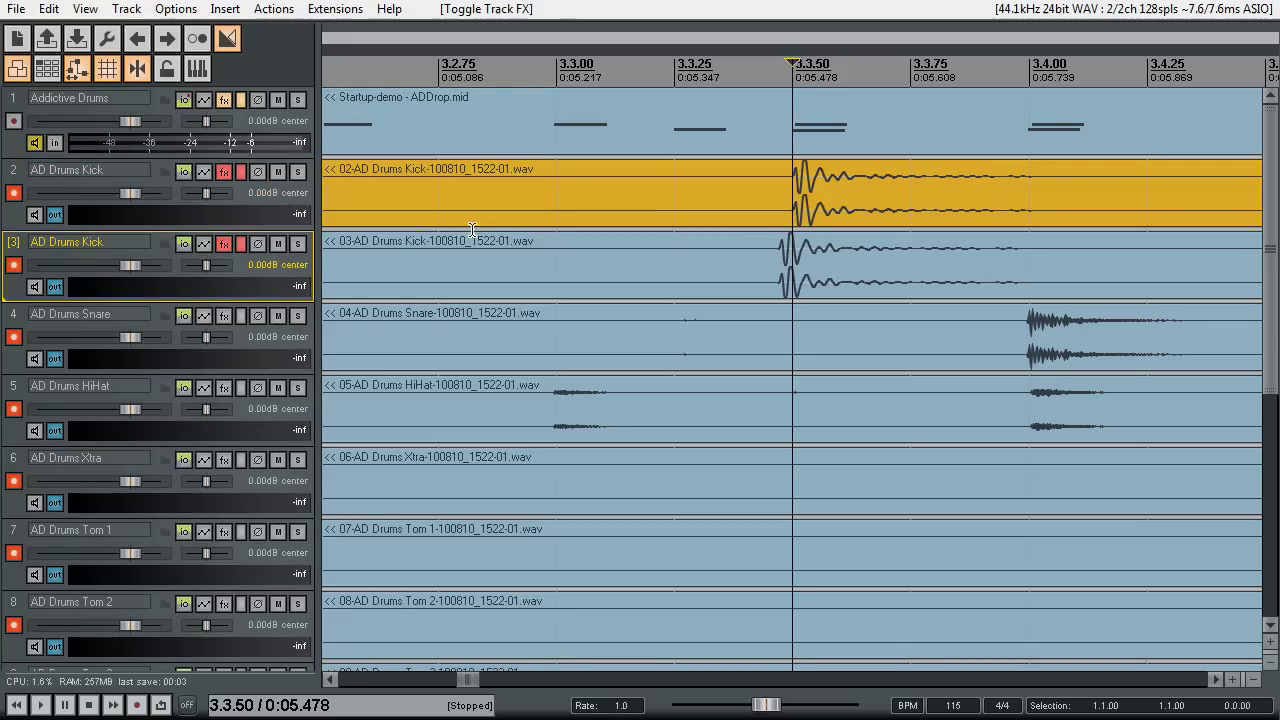
left_click(304, 263)
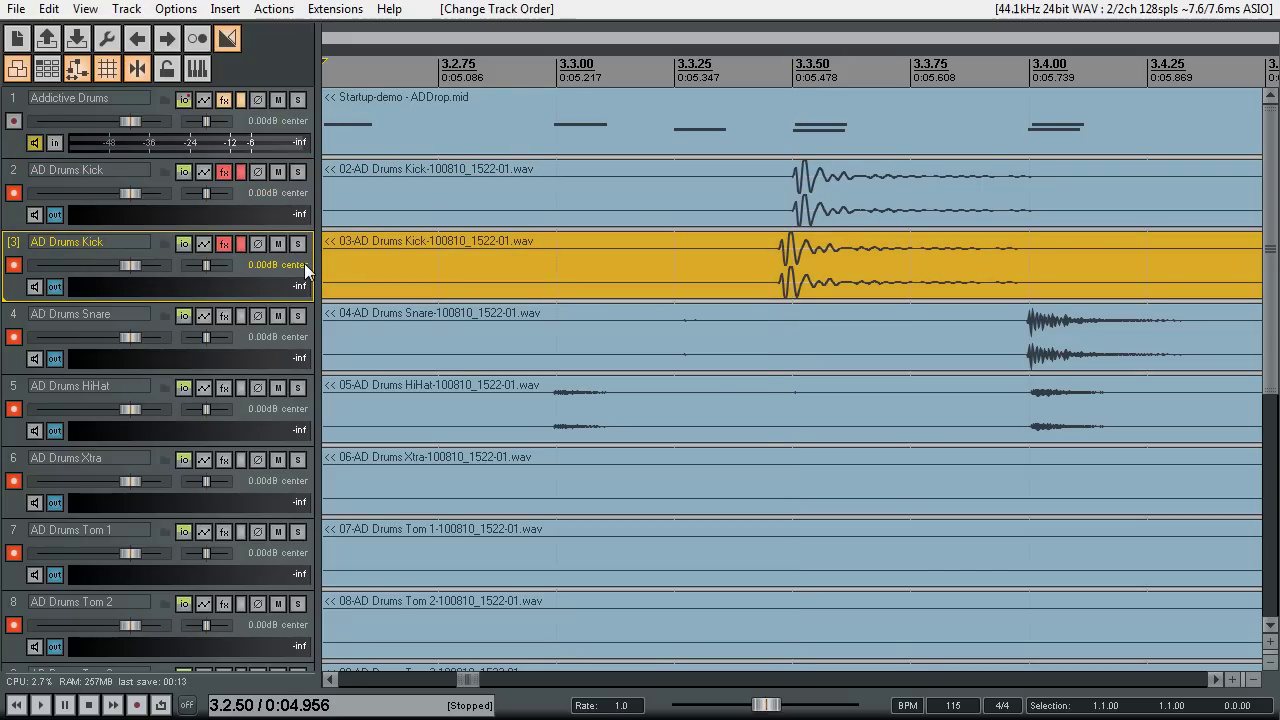
key("Delete")
left_click(592, 408)
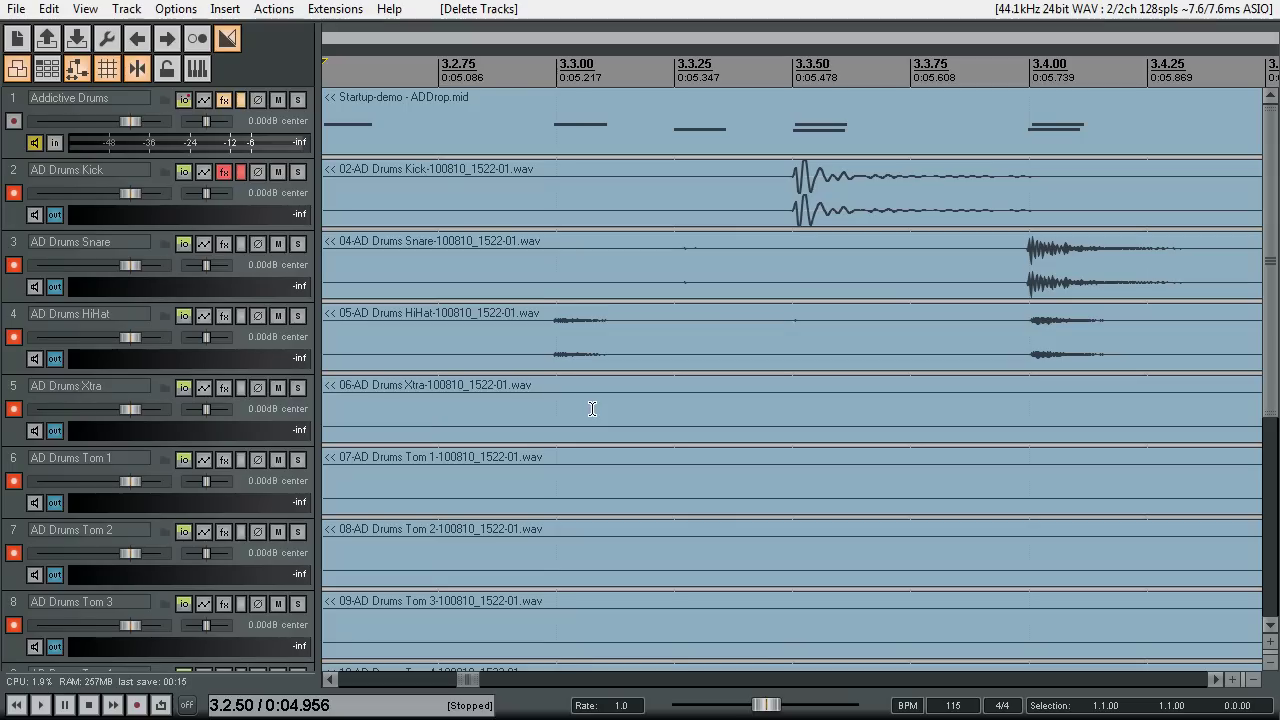
Re-enable the kick FX, enlarge the track, and duplicate it as an empty copy without its item.
left_click(250, 192)
left_click(240, 171)
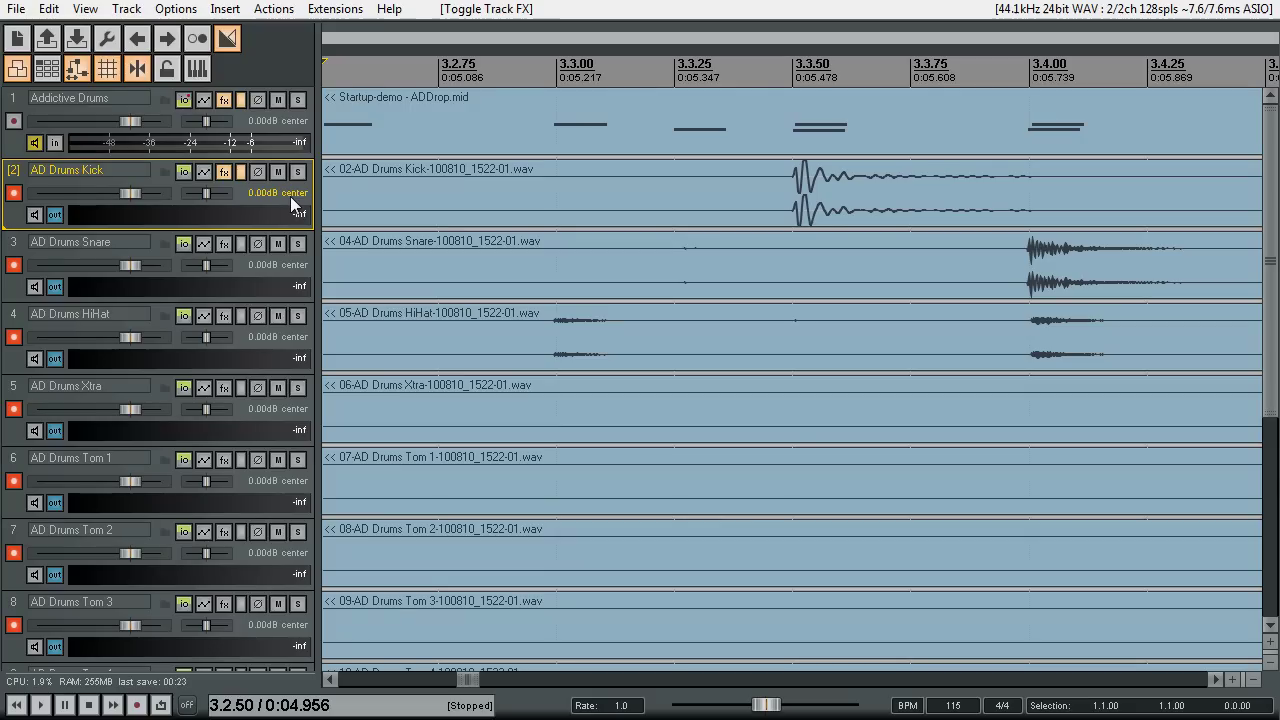
left_click_drag(290, 196, 307, 360)
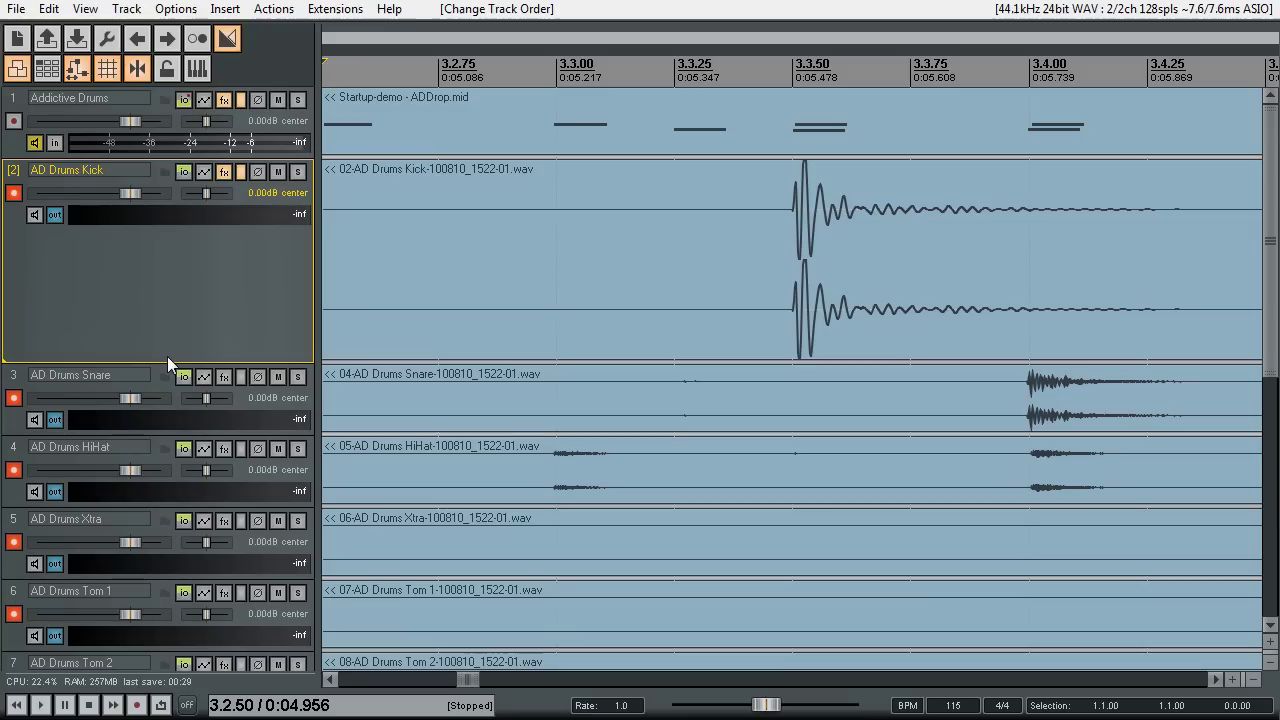
key("ctrl+alt+d")
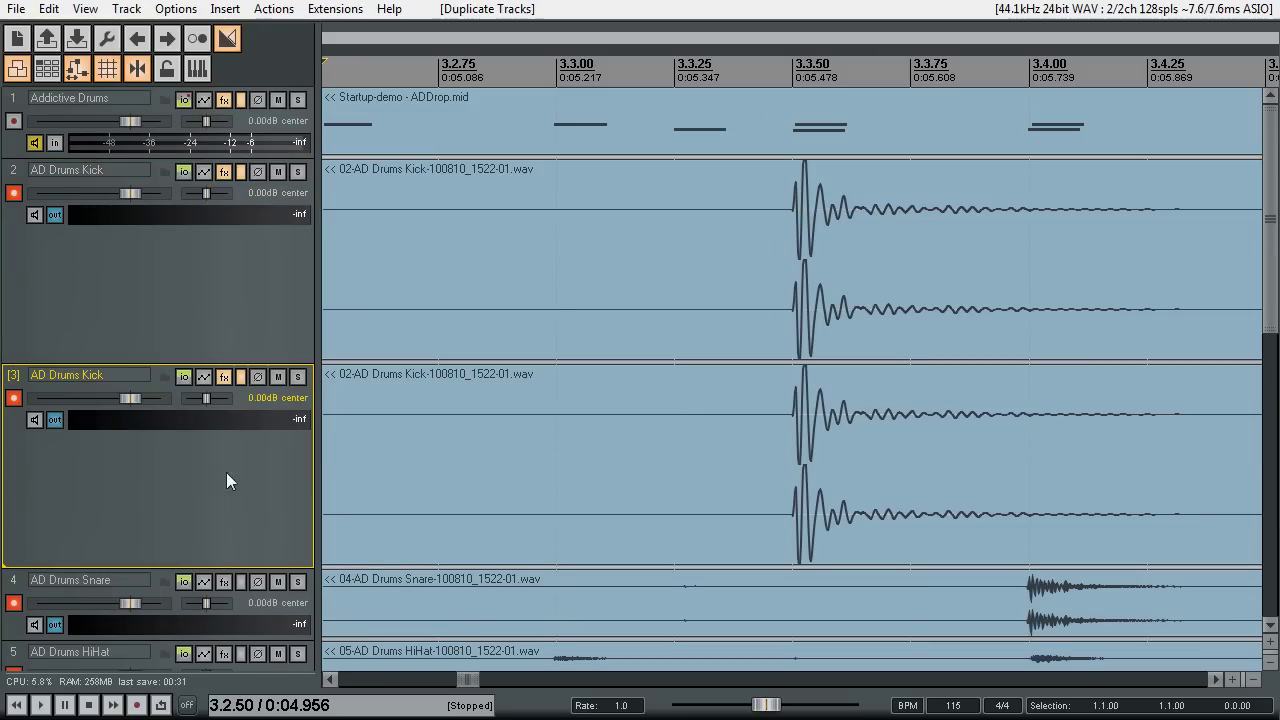
left_click(658, 430)
key("Delete")
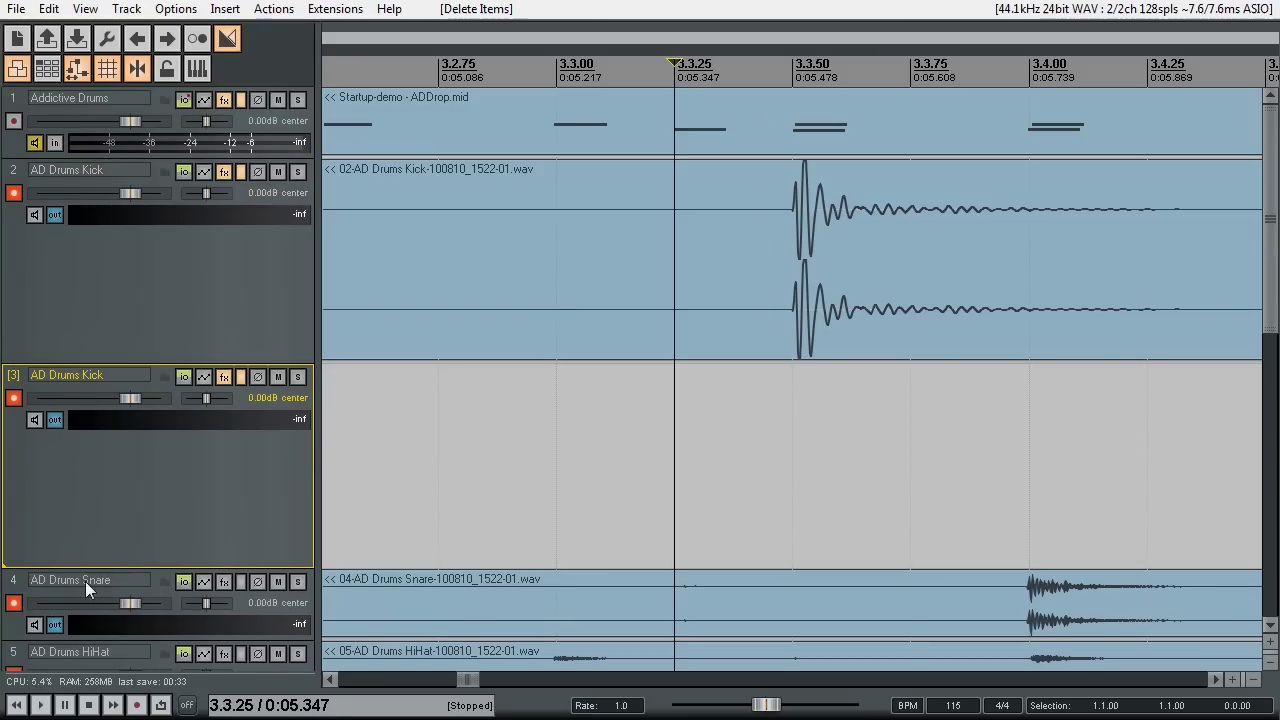
Render the duplicate kick track to stem tracks, muting the originals.
left_click_drag(92, 576, 181, 502)
right_click(181, 510)
mouse_move(326, 462)
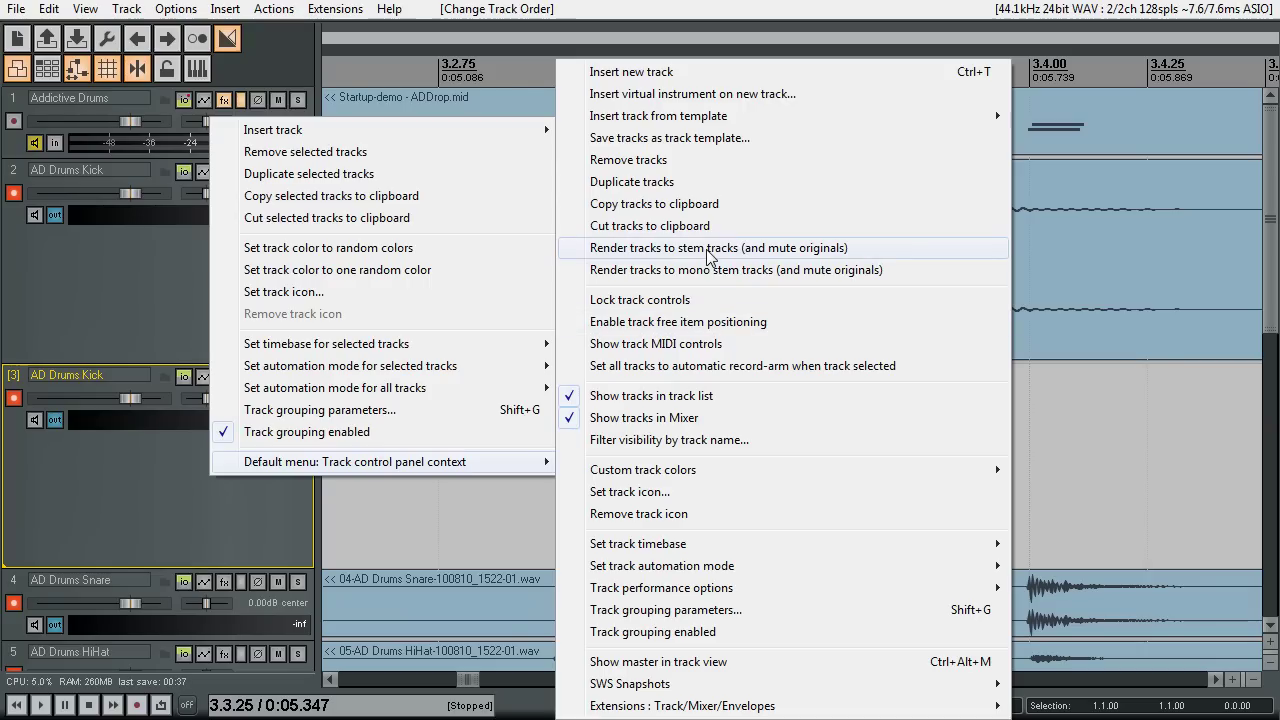
right_click(172, 490)
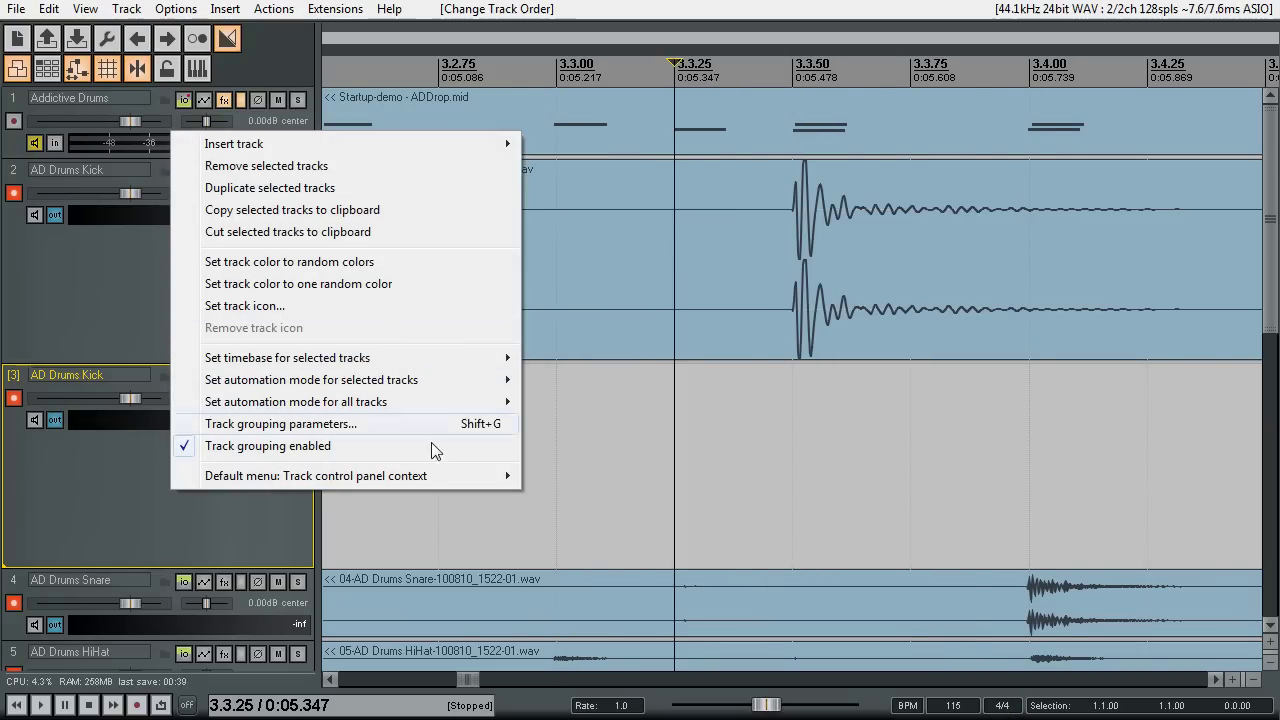
mouse_move(470, 478)
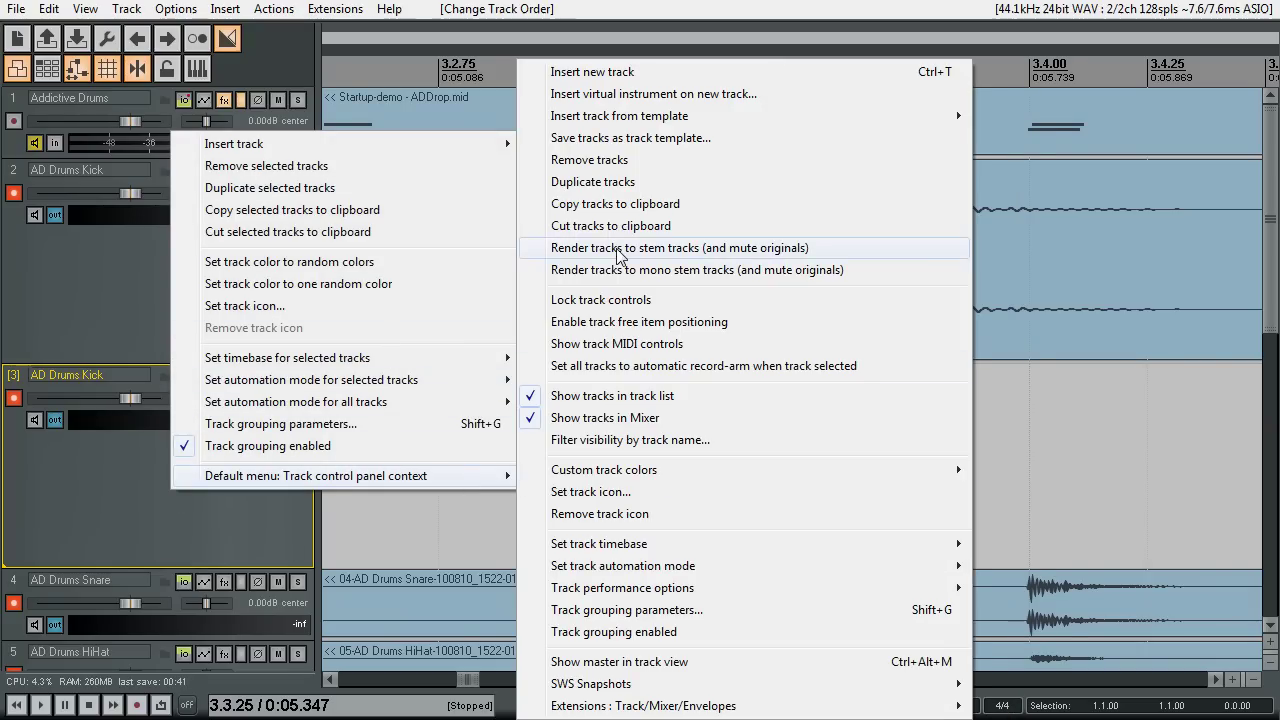
left_click(724, 256)
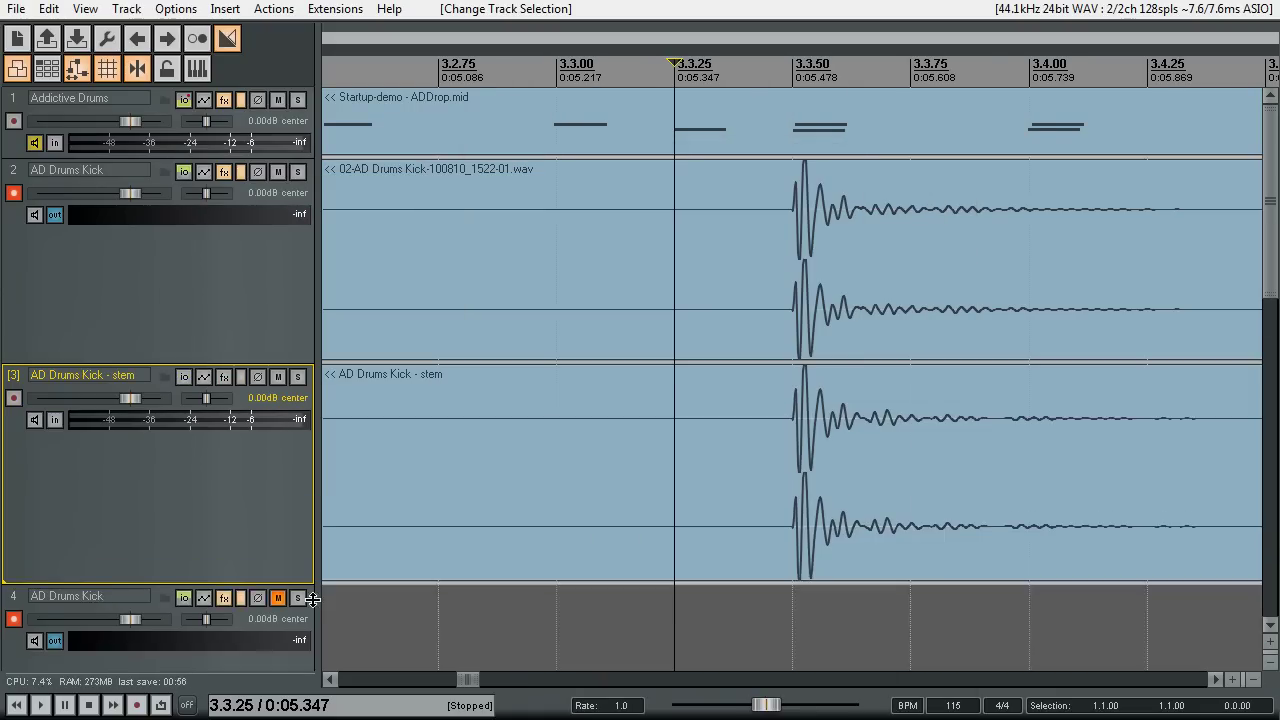
Enlarge the stem track and zoom in at 3.3.50 to compare its hits with the original kick take.
left_click_drag(312, 599, 312, 639)
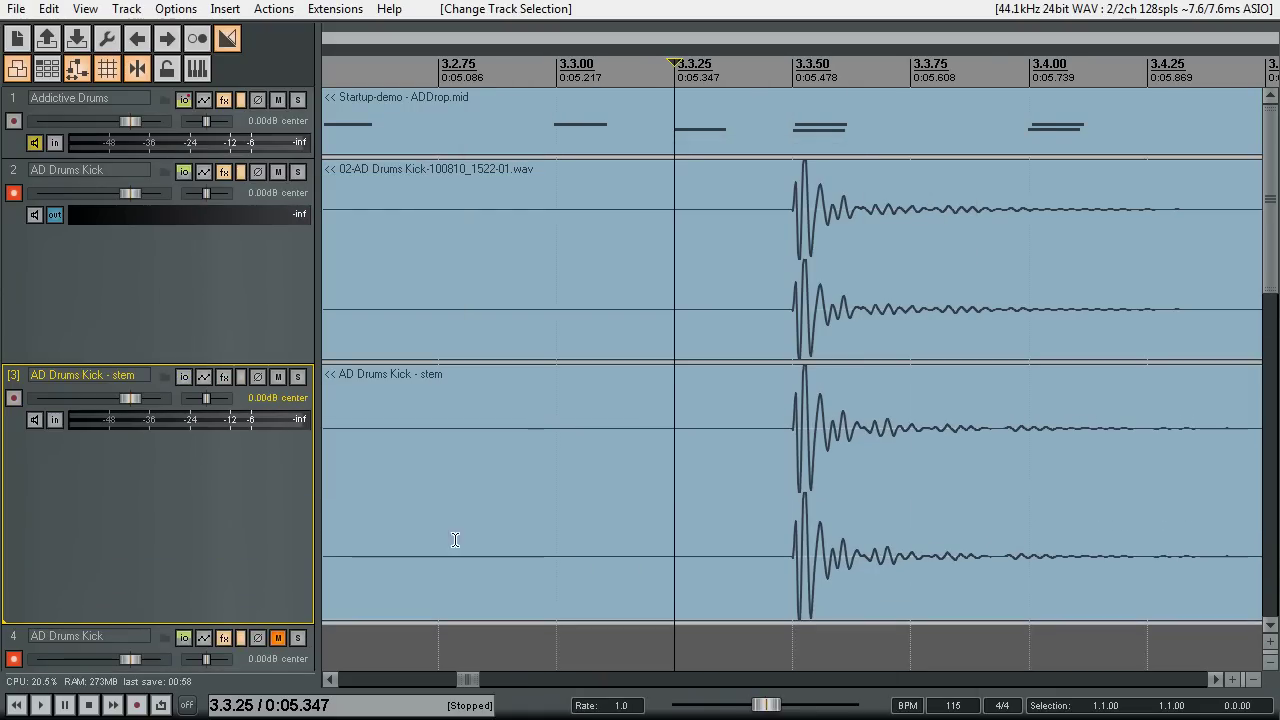
left_click(791, 403)
scroll(791, 403, "up", 8)
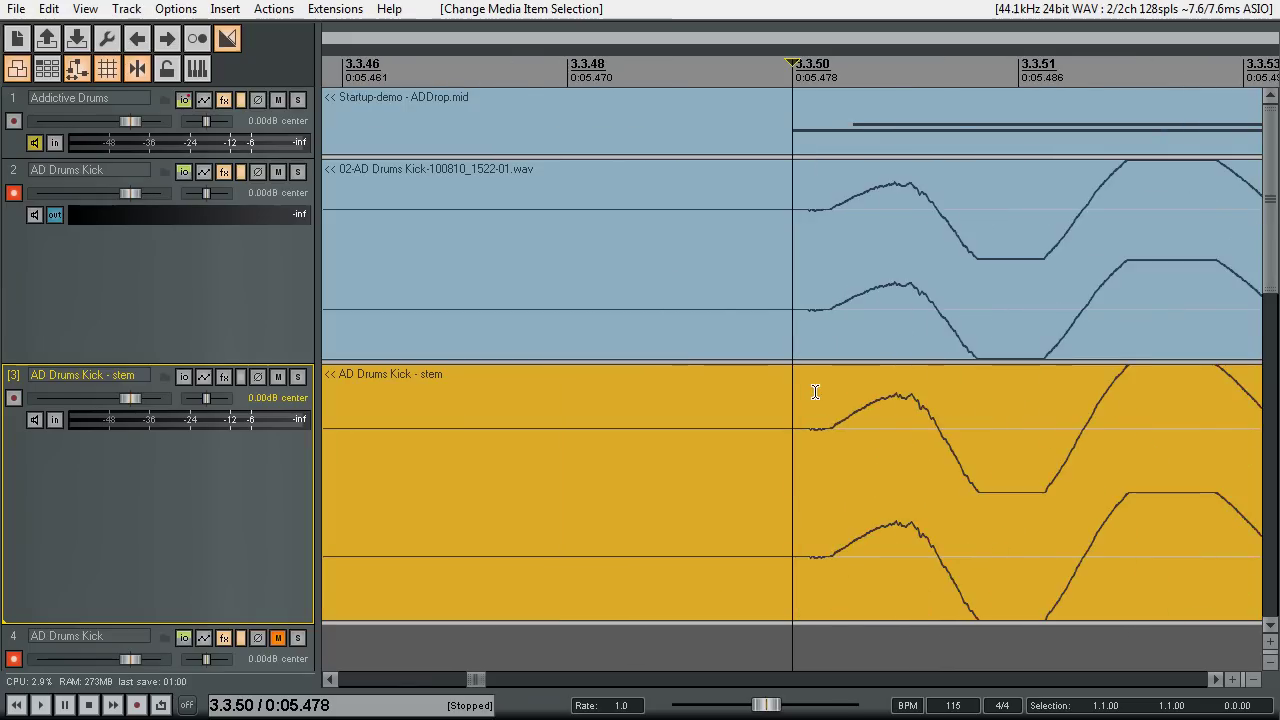
scroll(815, 391, "up", 6)
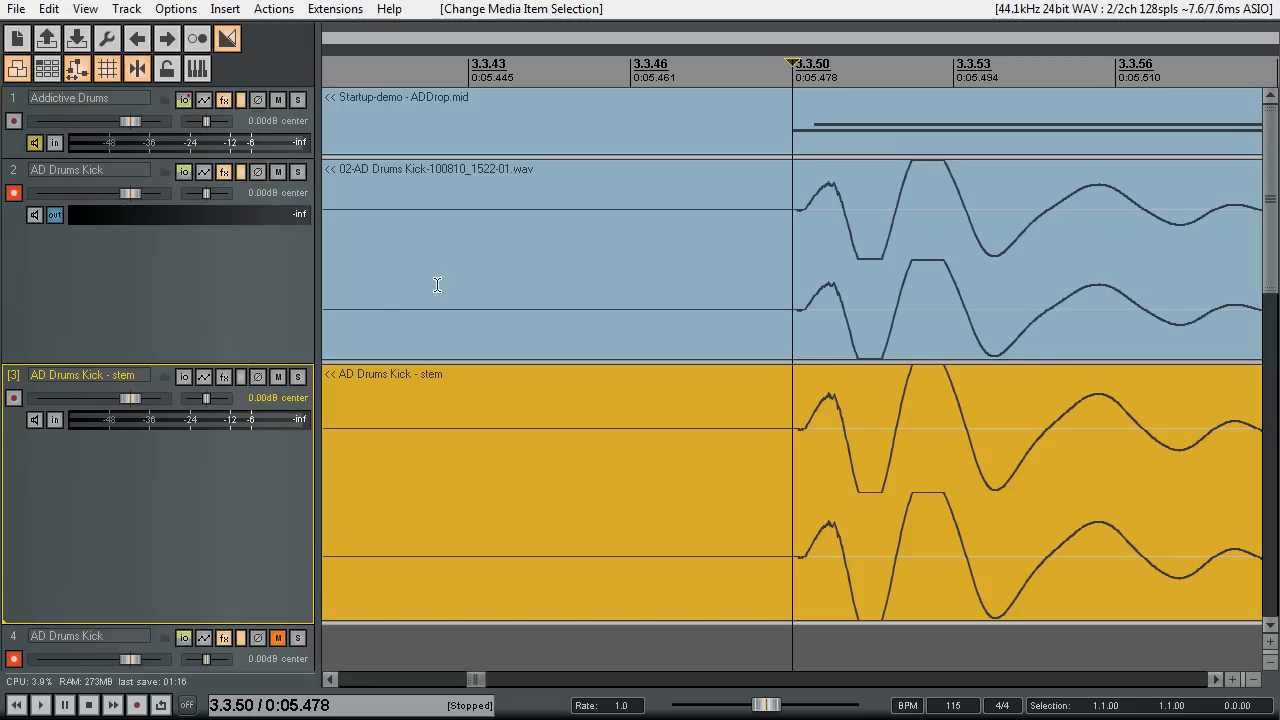
left_click(248, 225)
scroll(753, 275, "up", 2)
scroll(843, 277, "up", 3)
scroll(845, 280, "down", 4)
scroll(848, 287, "up", 4)
scroll(848, 287, "up", 2)
scroll(848, 287, "down", 4)
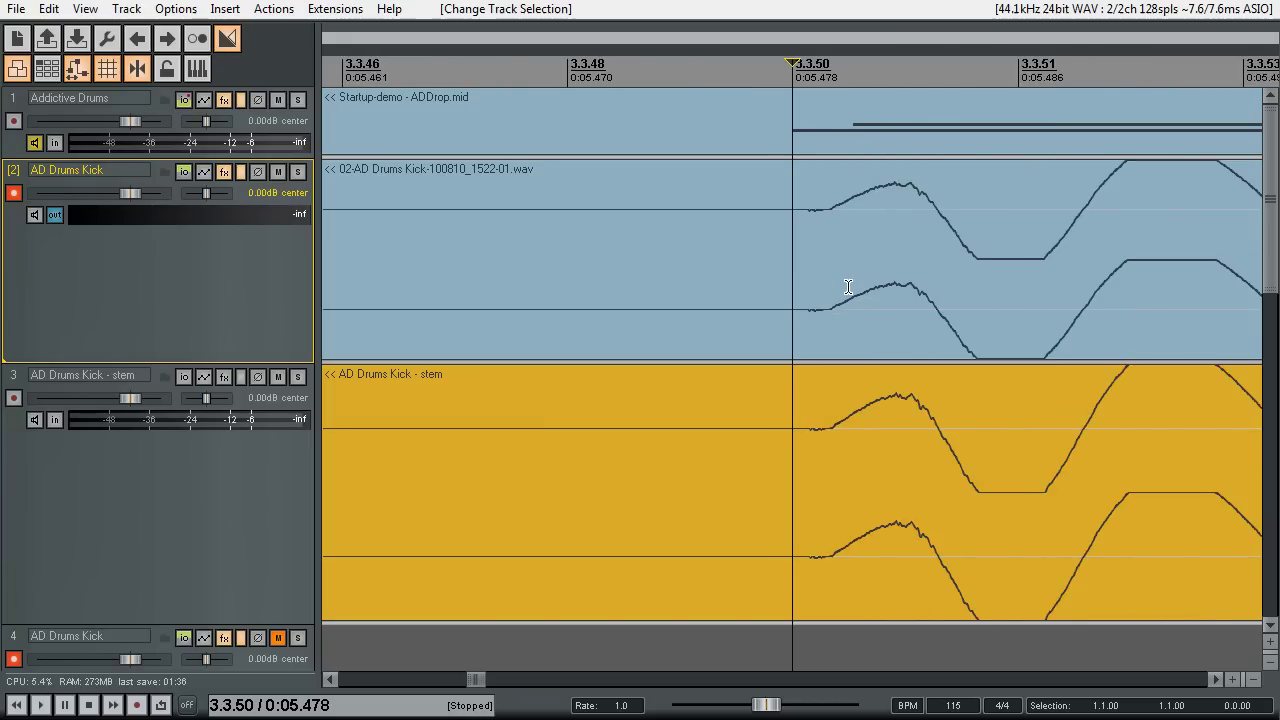
scroll(848, 287, "down", 6)
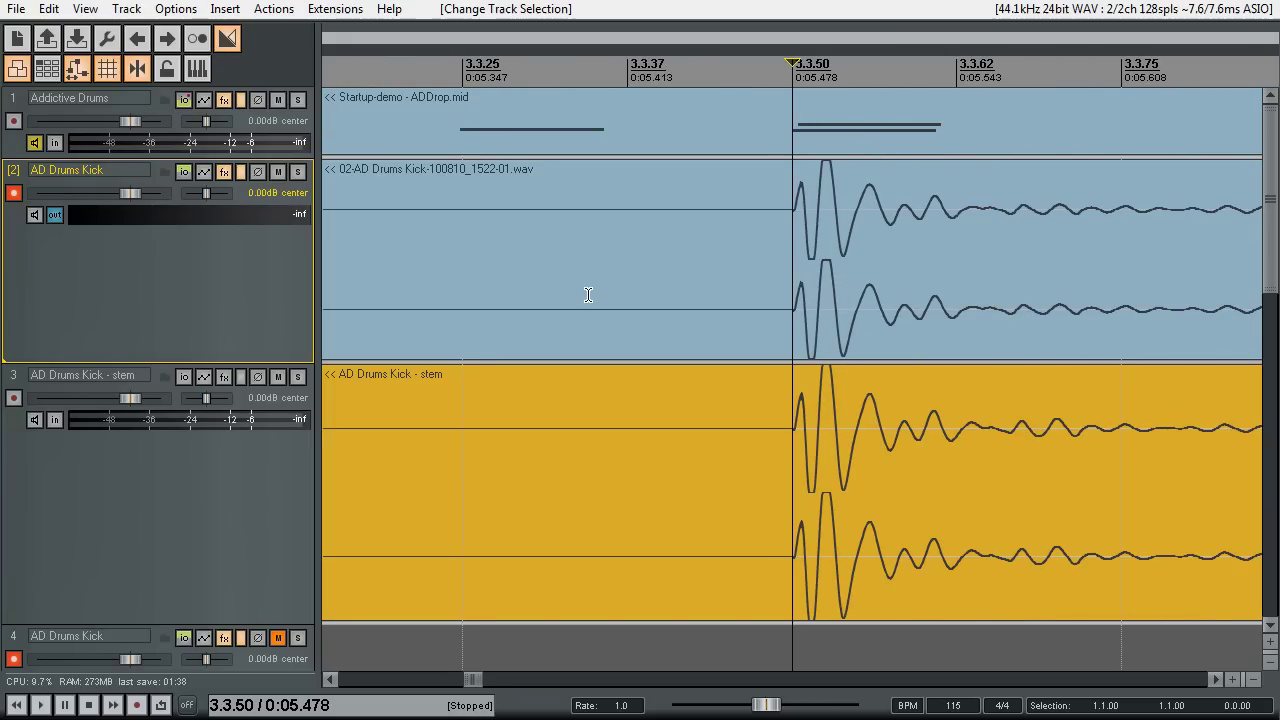
Delete the AD Drums Kick - stem track and the duplicate kick track, confirming each.
left_click(143, 476)
key("Delete")
left_click(618, 410)
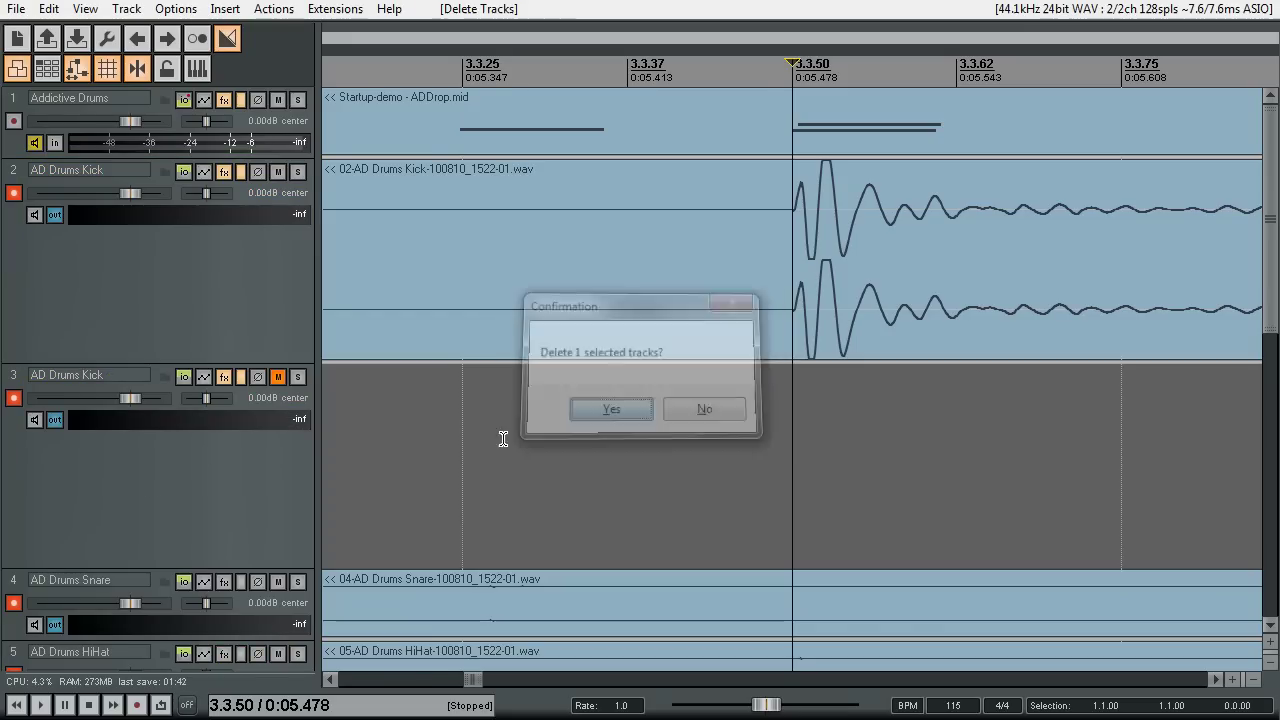
left_click(201, 492)
key("Delete")
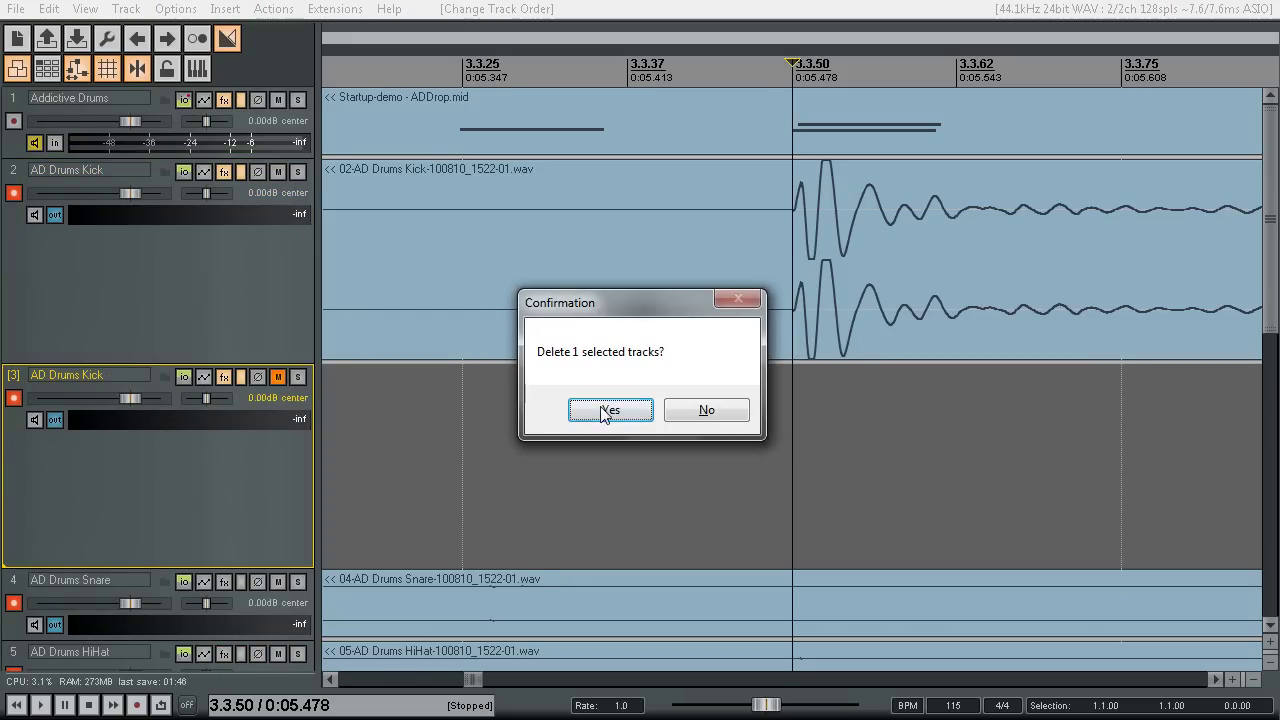
left_click(610, 412)
Zoom out to the full project and mute the Addictive Drums MIDI track.
left_click(206, 362)
key("asciitilde")
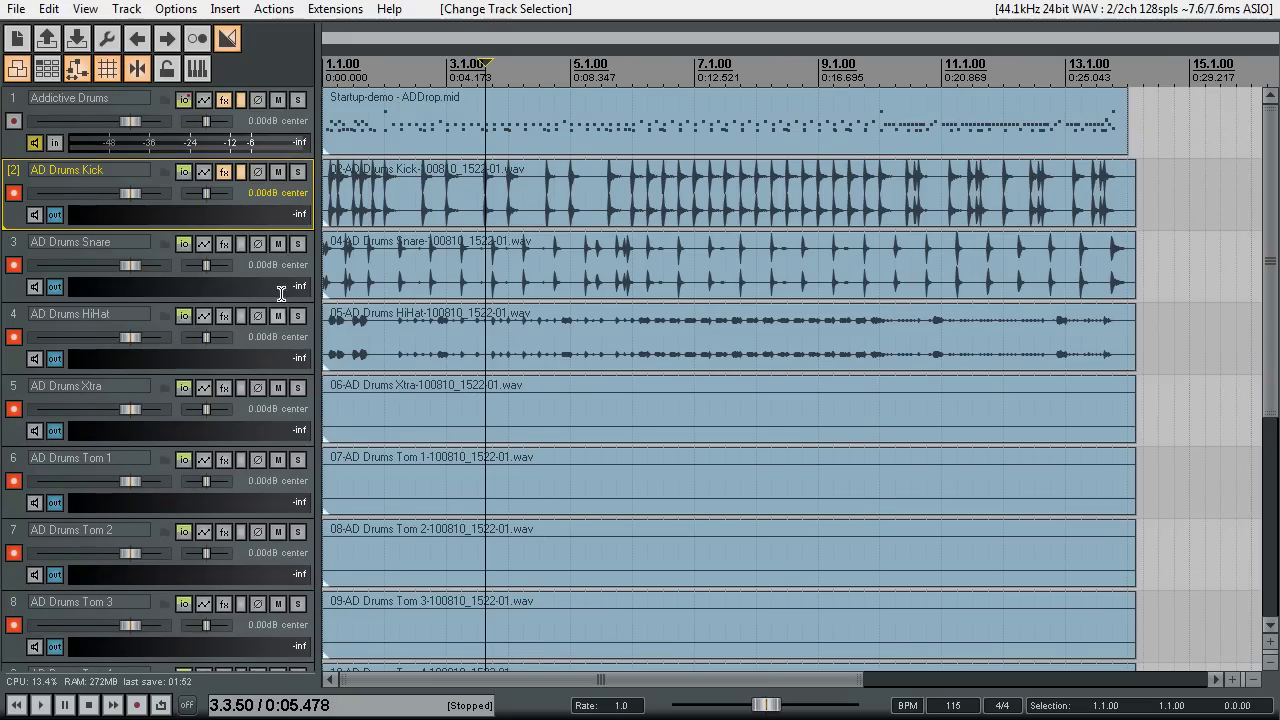
left_click(278, 99)
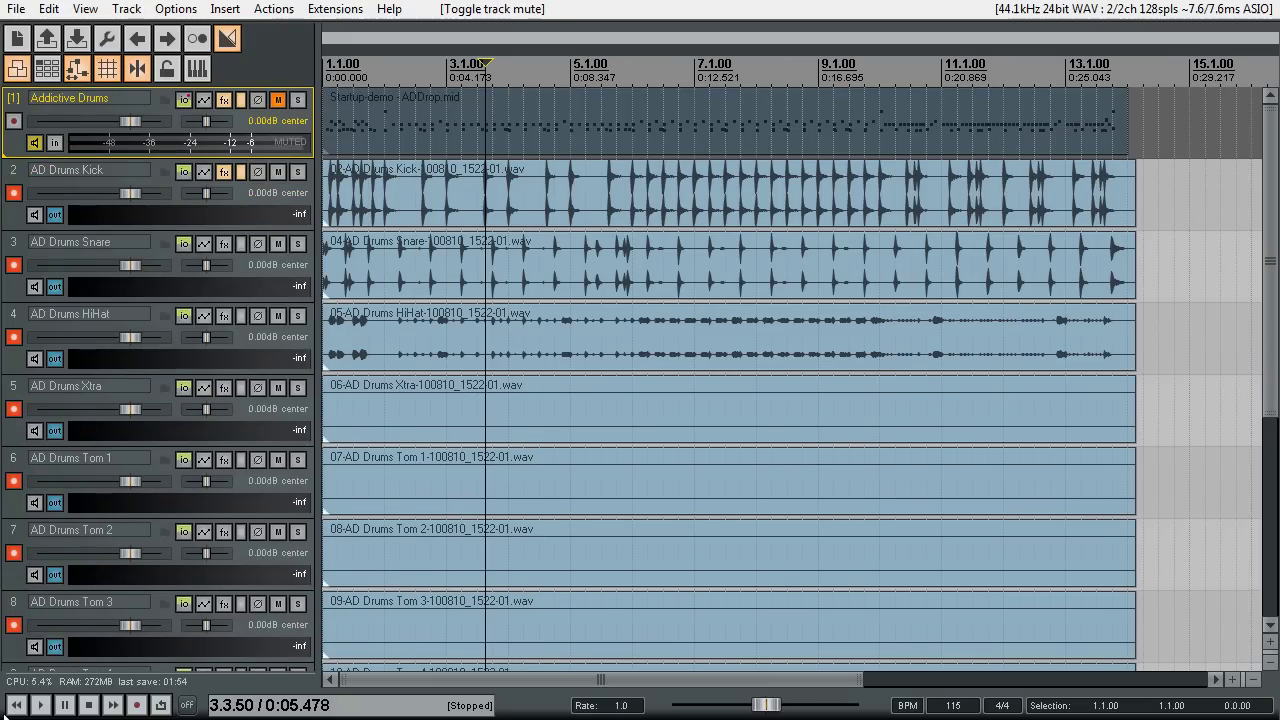
Play back the drum stems, stop, then record-arm the Addictive Drums track.
left_click(40, 705)
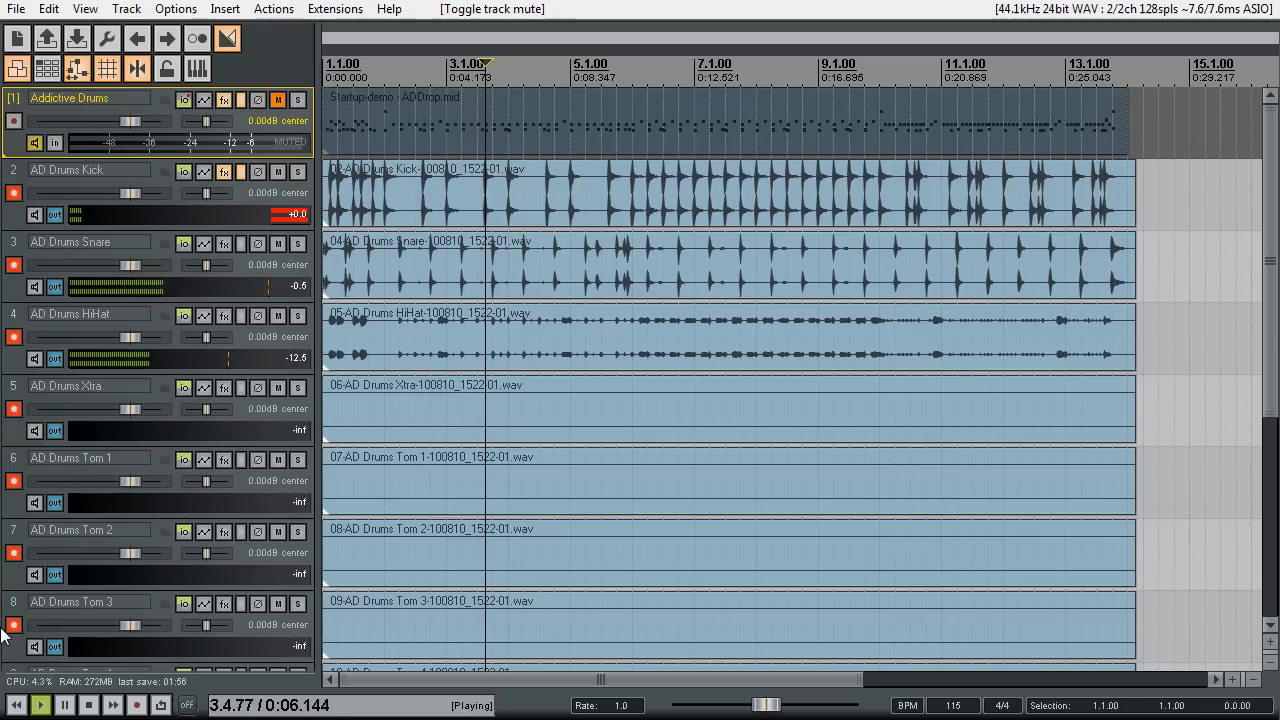
key("Down")
scroll(180, 297, "down", 5)
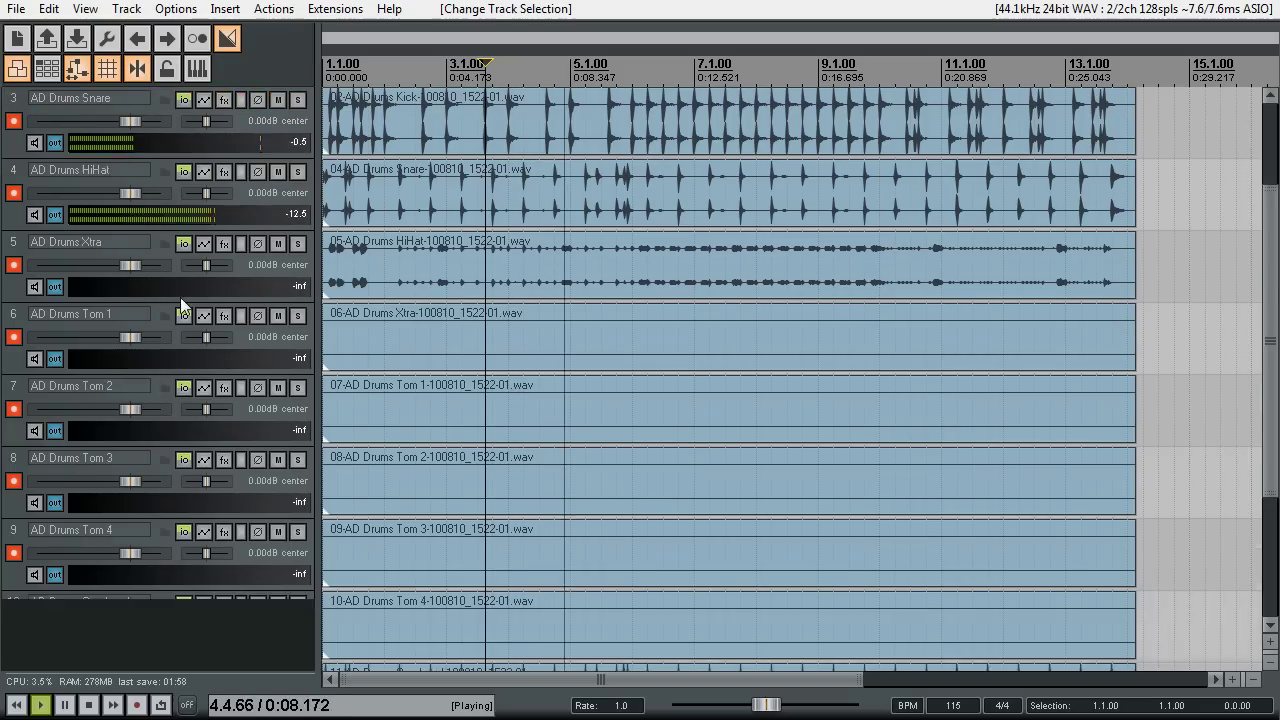
scroll(189, 293, "up", 5)
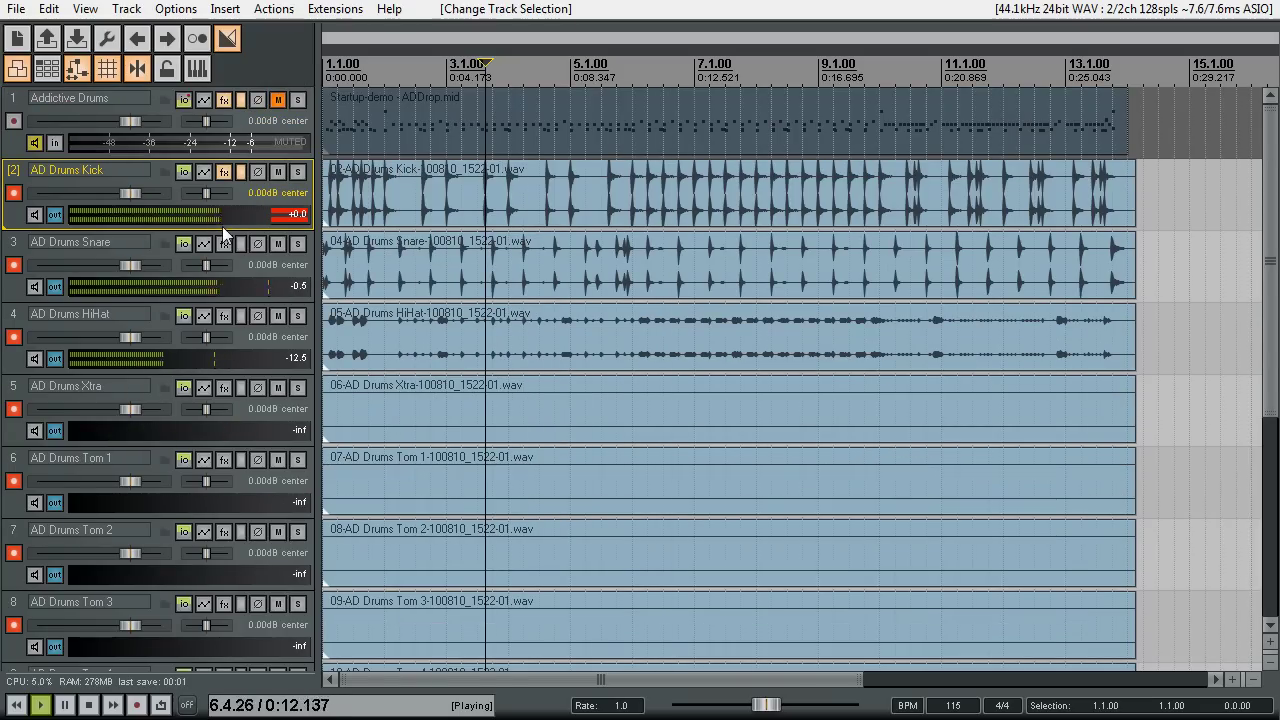
key("space")
left_click(13, 121)
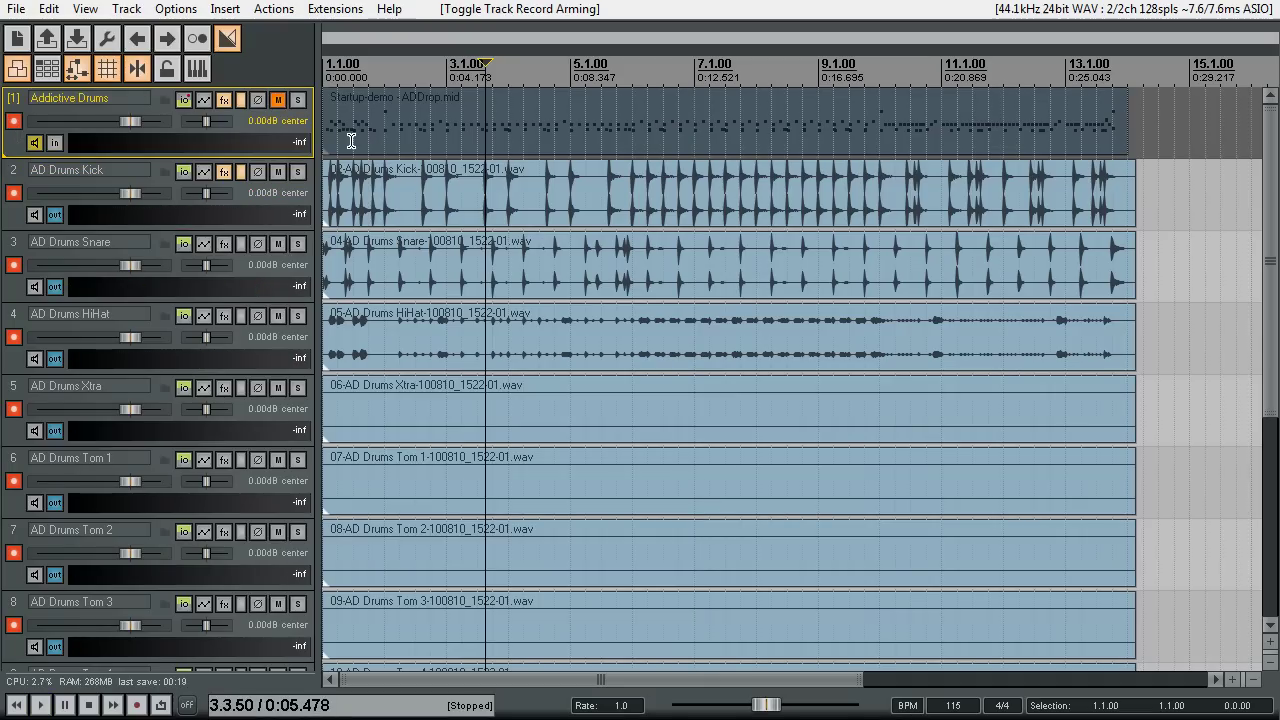
Set track 1's record mode to Record: disable (input monitoring only) and verify it.
right_click(14, 121)
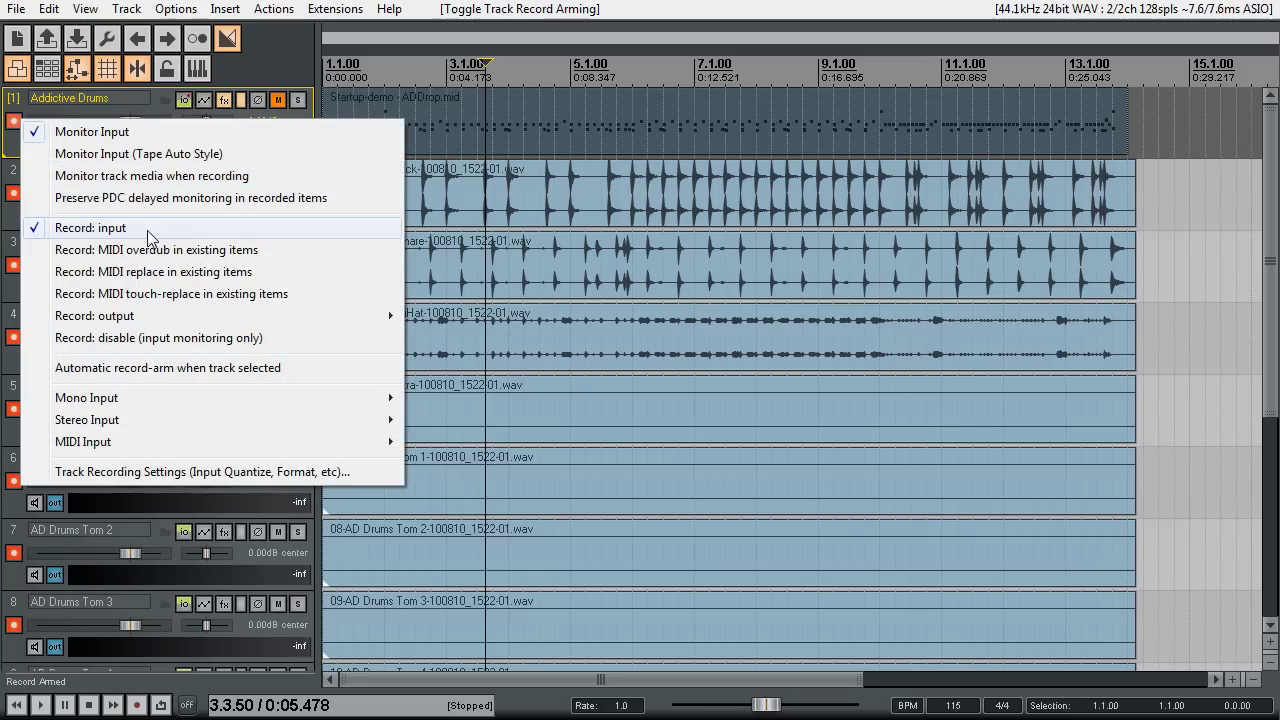
left_click(148, 340)
right_click(12, 121)
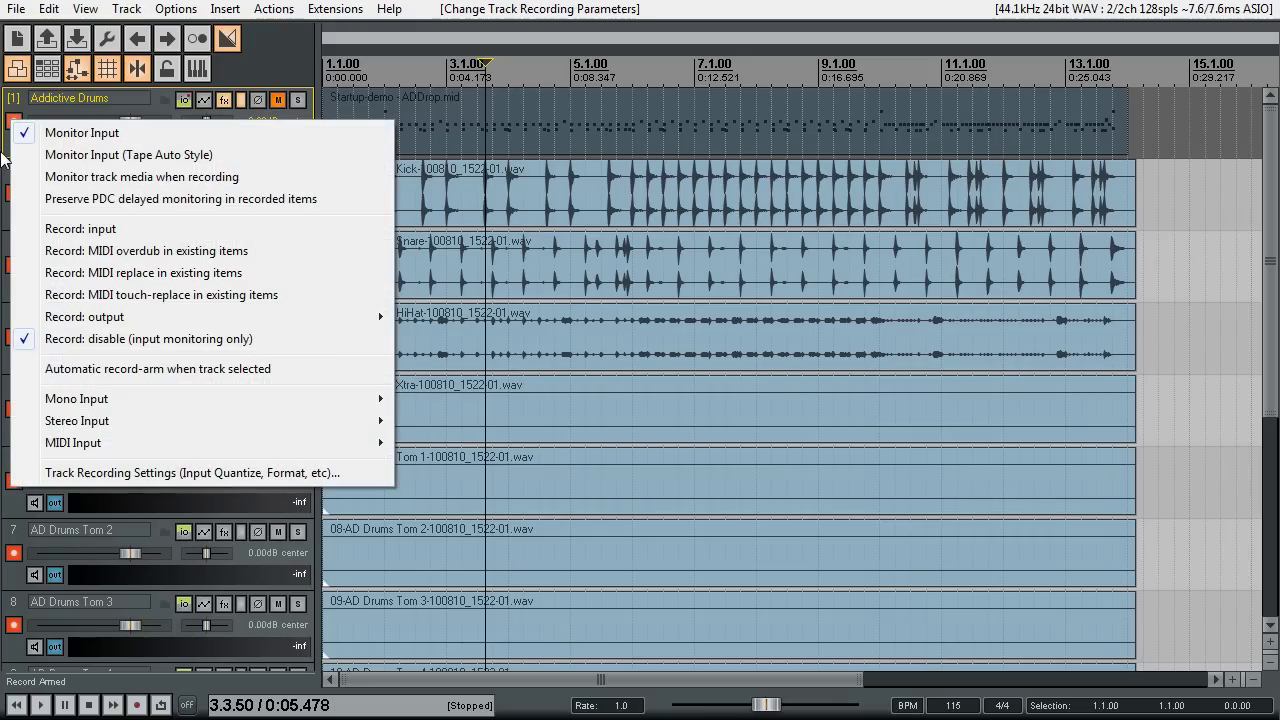
left_click(5, 143)
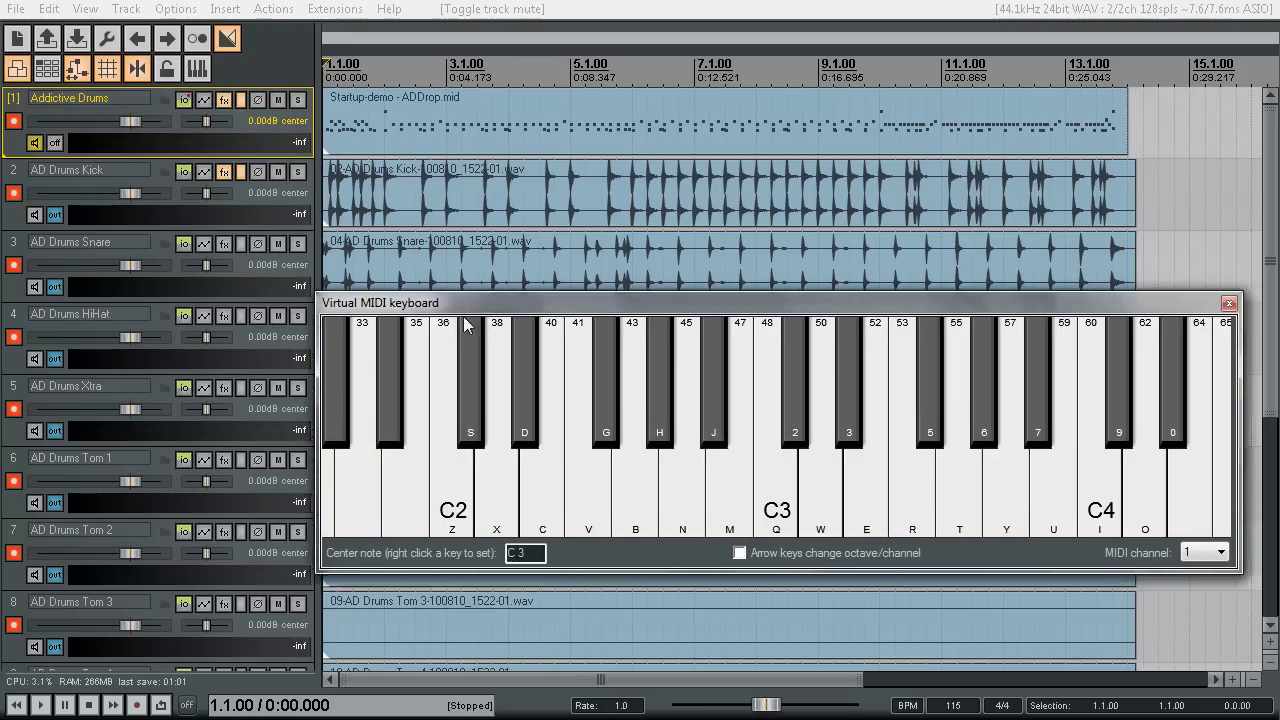
Record a live take on the virtual MIDI keyboard: C2 kick, notes 38 and 40, and C3.
left_click_drag(463, 304, 330, 349)
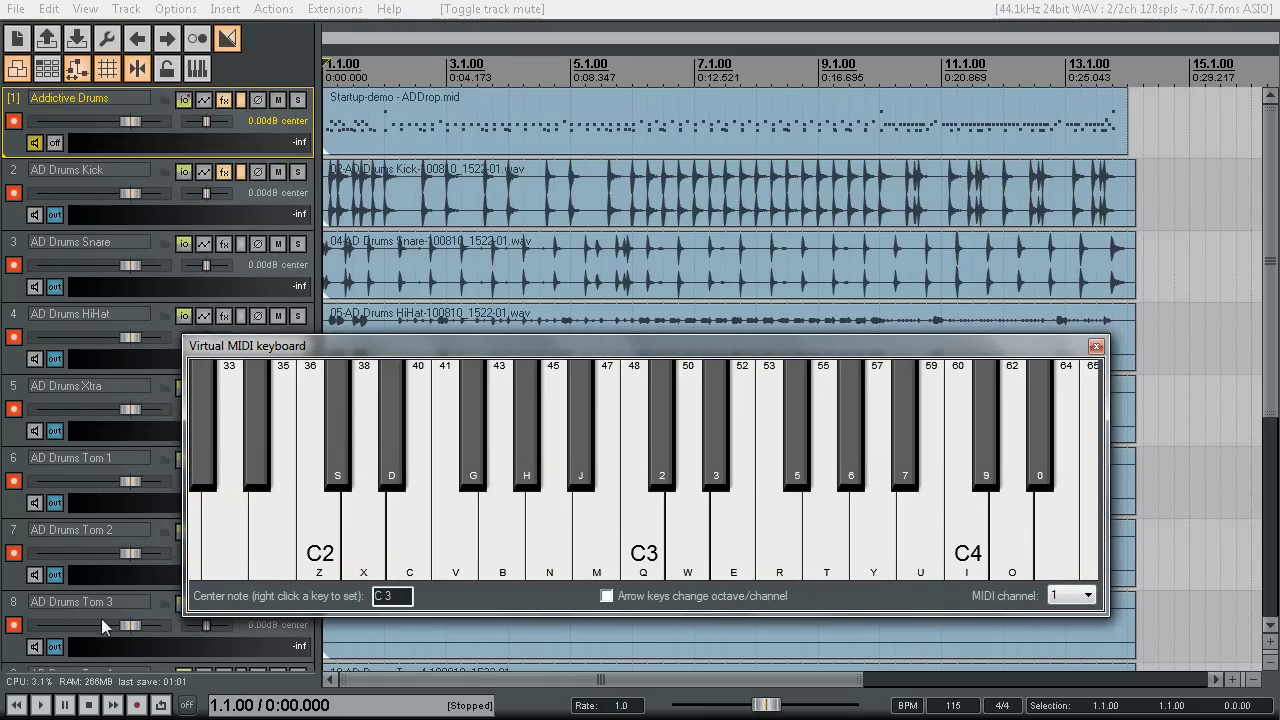
left_click(137, 705)
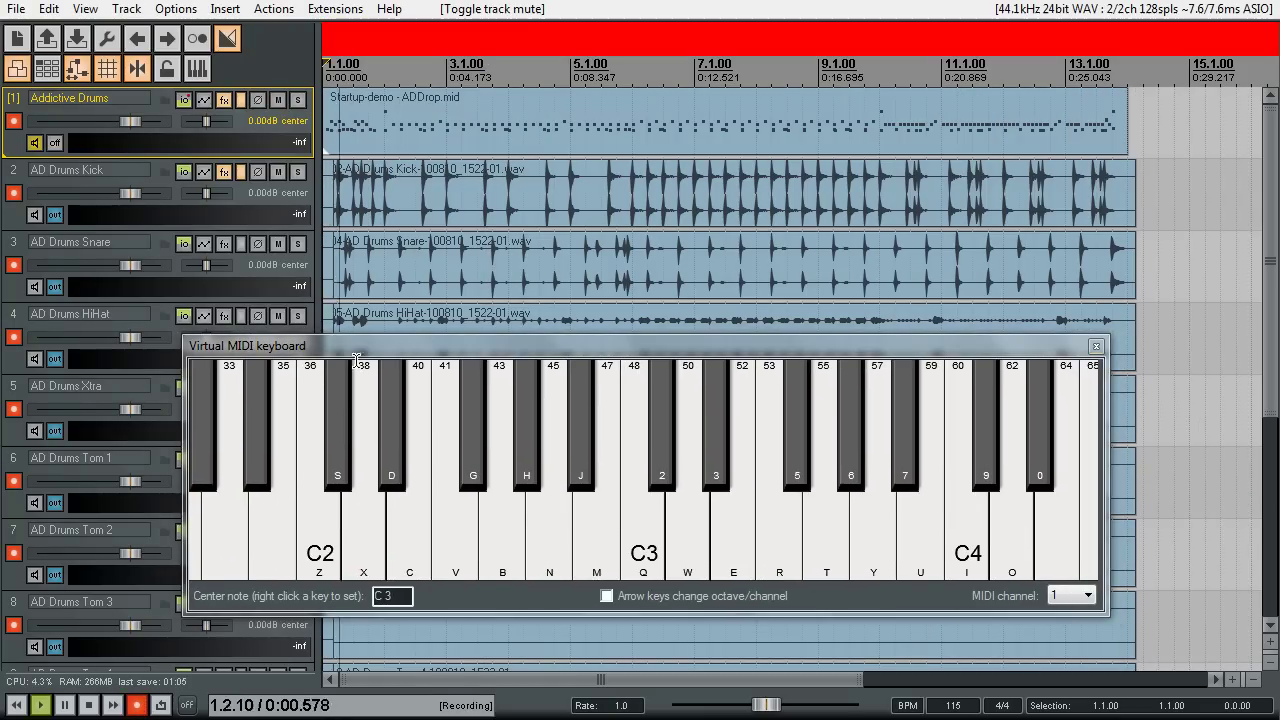
left_click(327, 516)
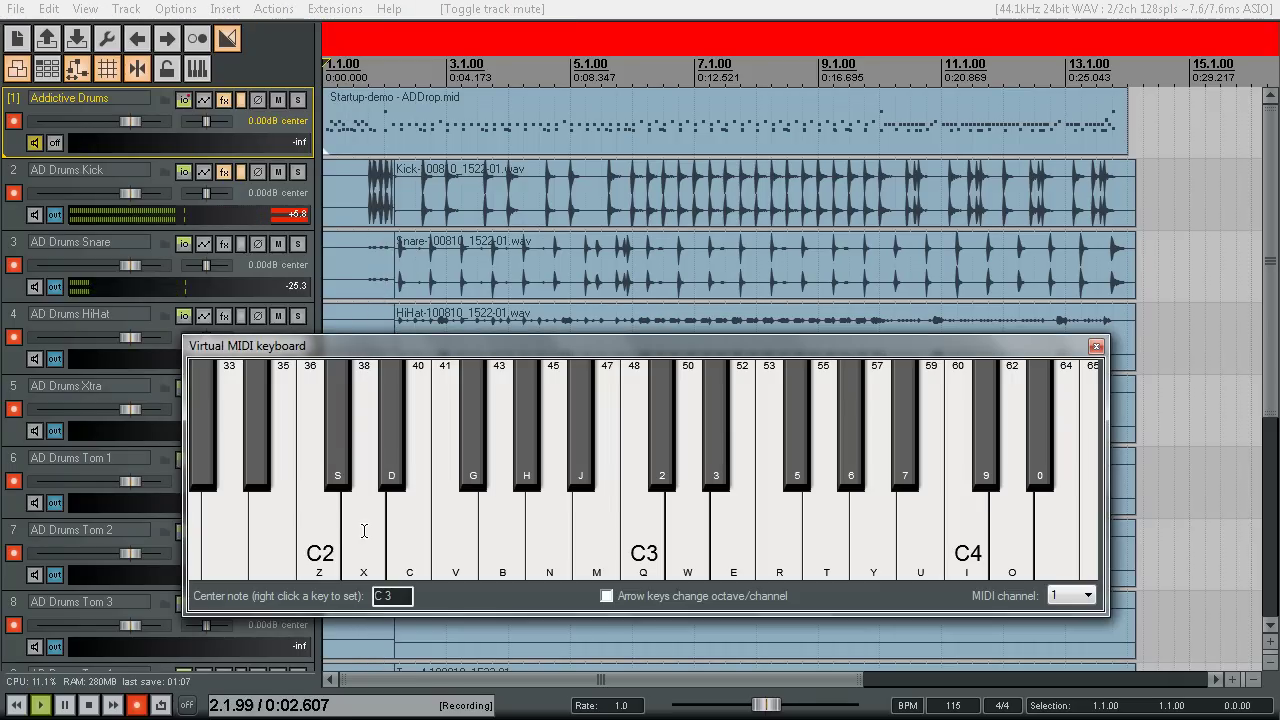
left_click(368, 531)
left_click(368, 531)
left_click(410, 548)
left_click(364, 540)
left_click(318, 530)
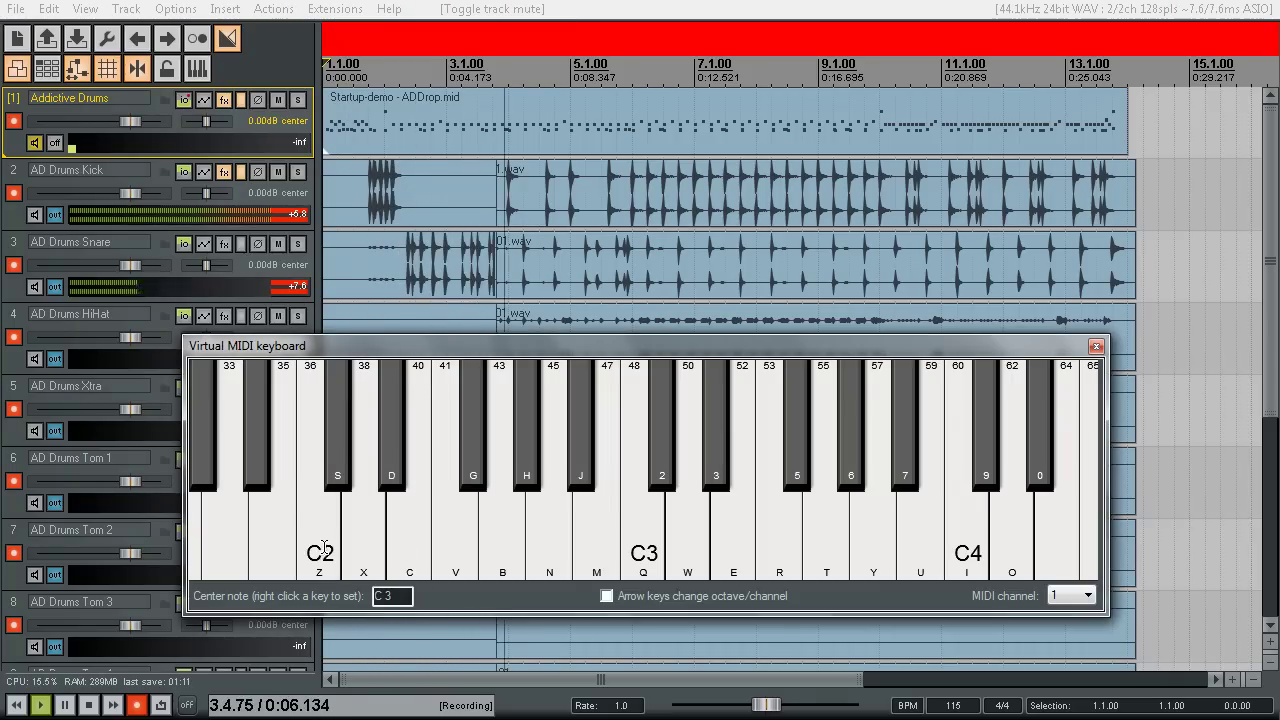
left_click(648, 551)
left_click(648, 551)
Stop recording and open the AD Drums Kick track's ReaFir effect chain.
key("space")
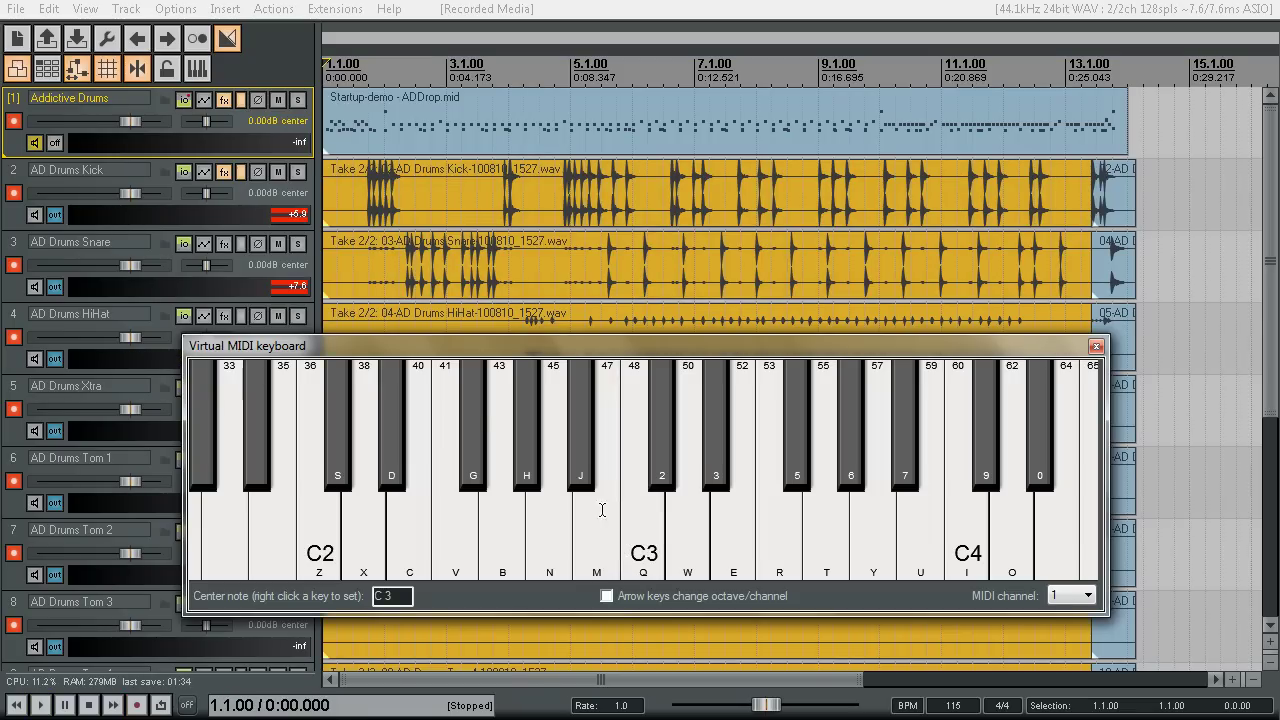
left_click(242, 172)
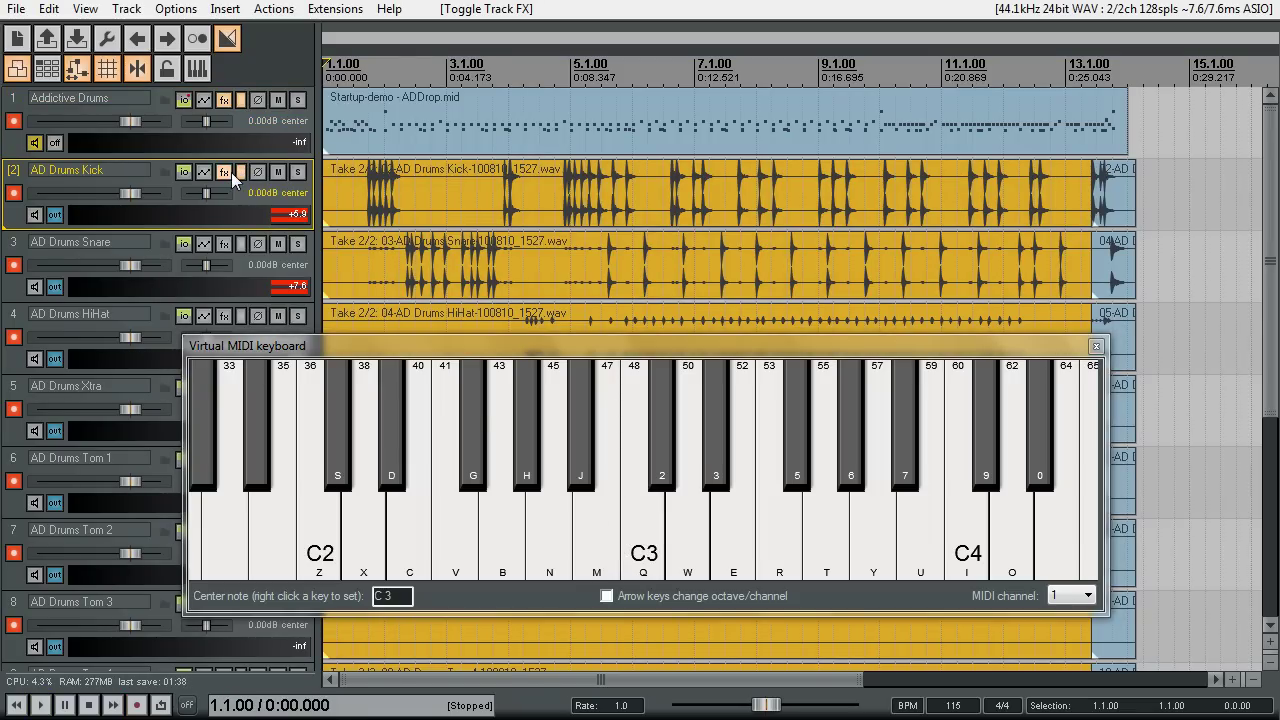
left_click(225, 172)
Remove ReaFir from the AD Drums Kick track's FX chain, leaving it empty.
right_click(524, 186)
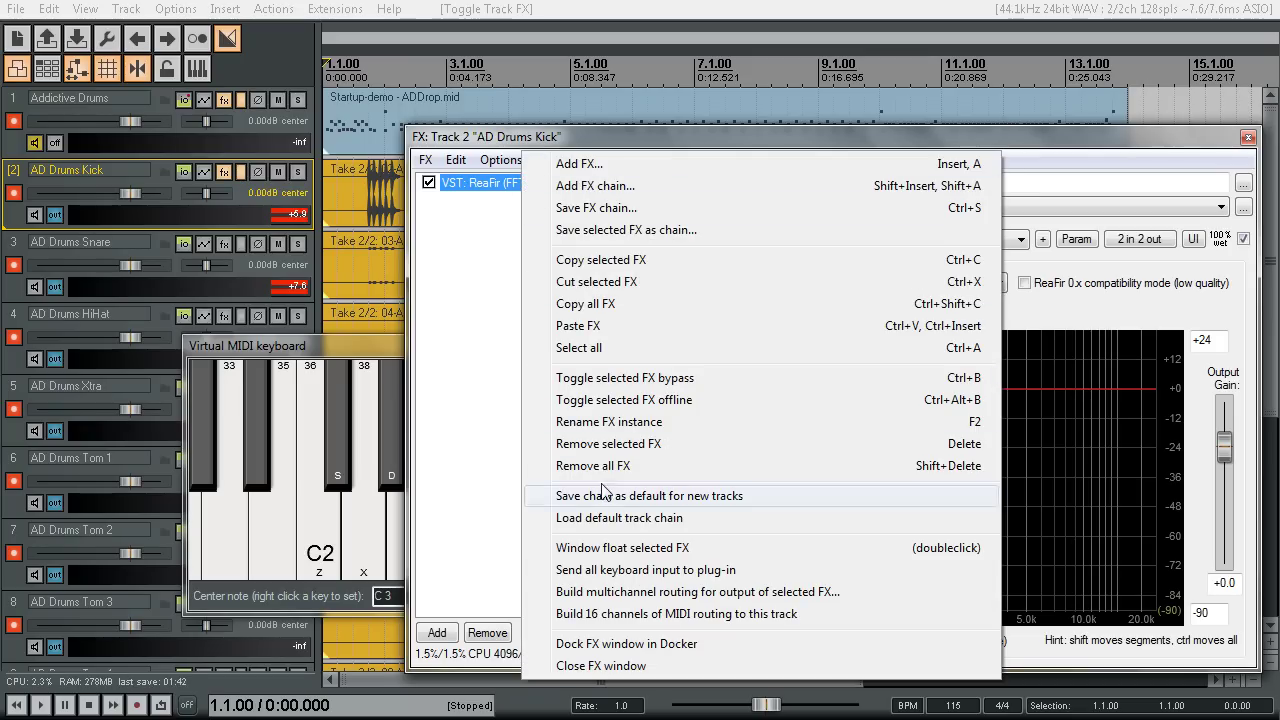
left_click(608, 444)
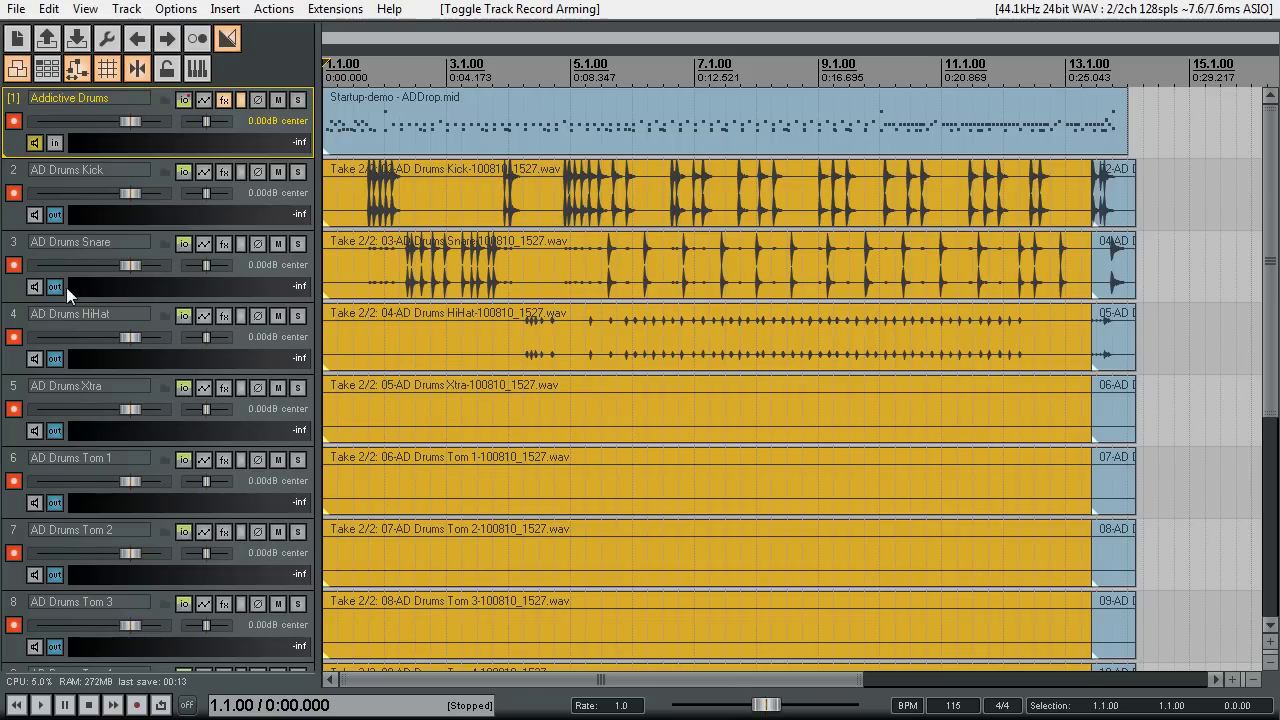
left_click(224, 100)
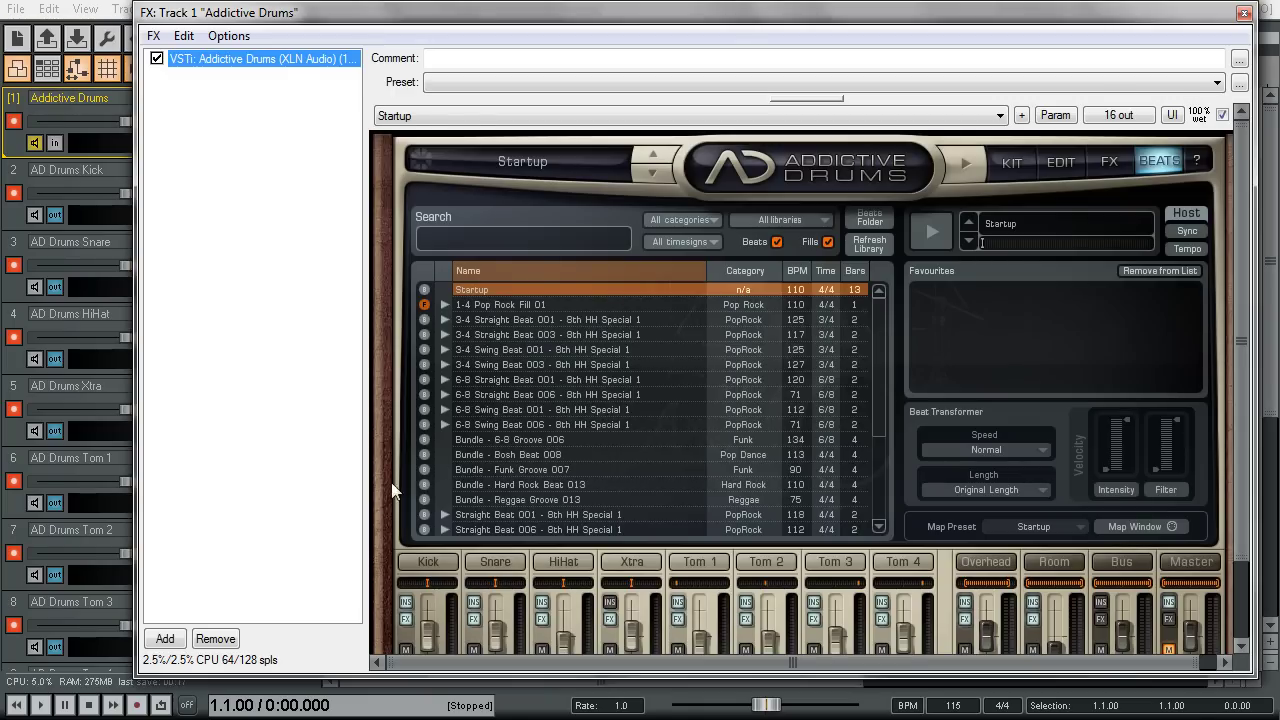
scroll(435, 454, "down", 5)
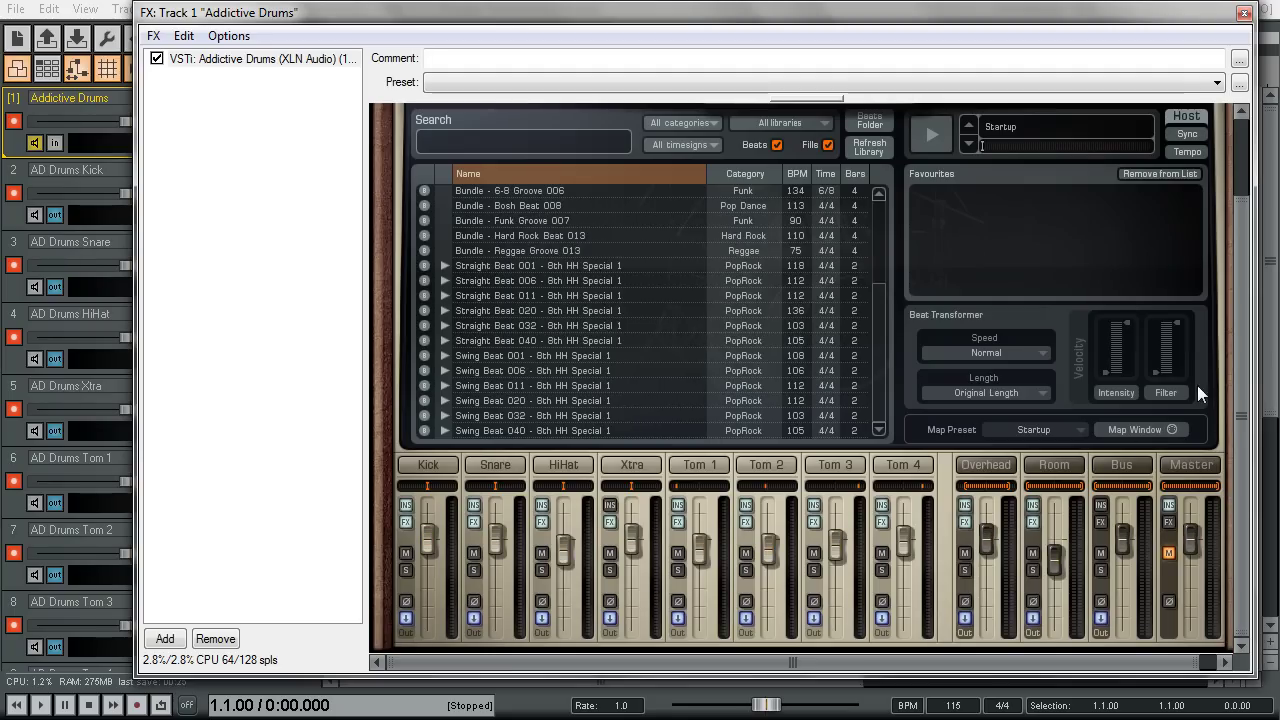
left_click(1244, 12)
left_click_drag(15, 228, 116, 248)
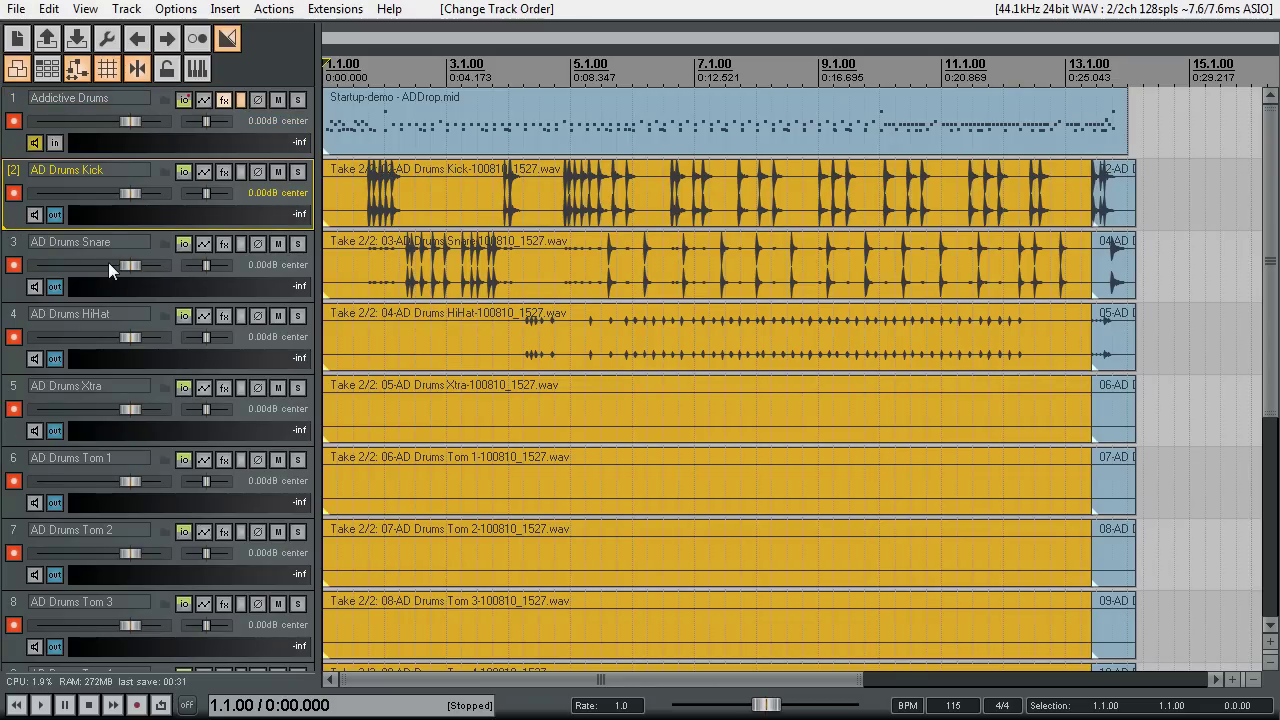
Set the AD Drums Kick track's record mode to Record: output (stereo).
right_click(56, 218)
left_click(54, 217)
right_click(54, 218)
mouse_move(157, 420)
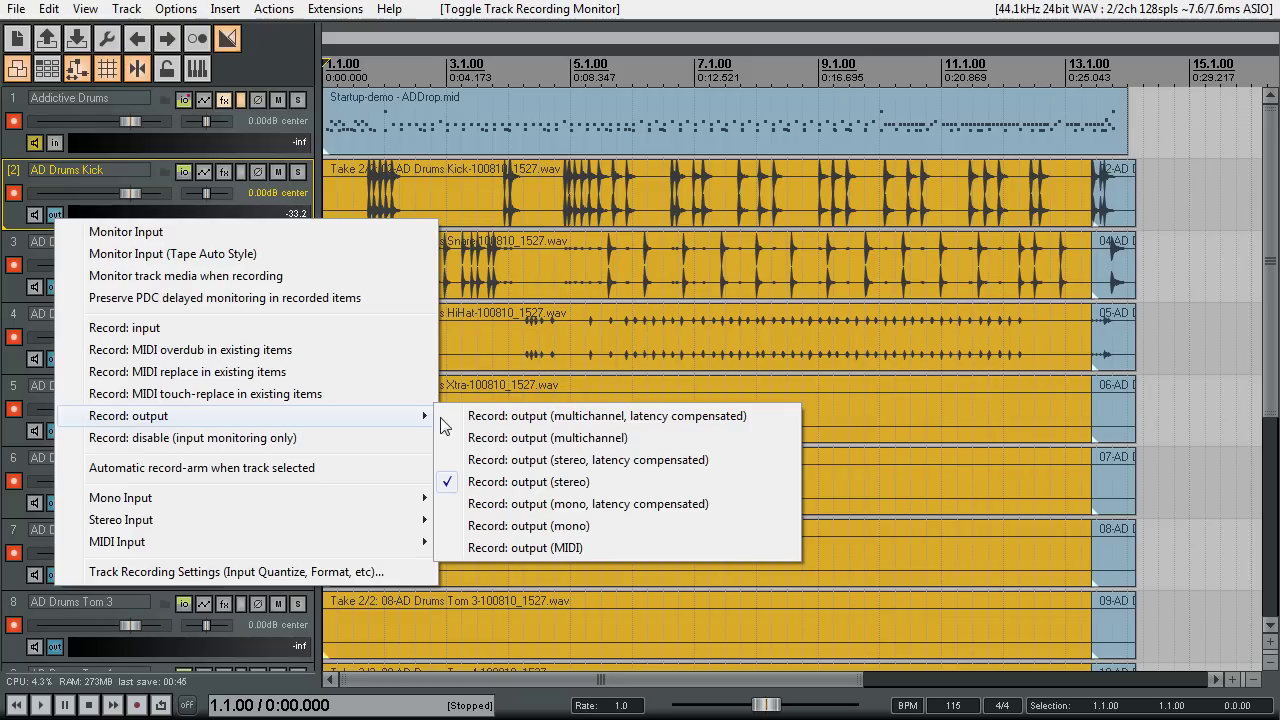
left_click(570, 488)
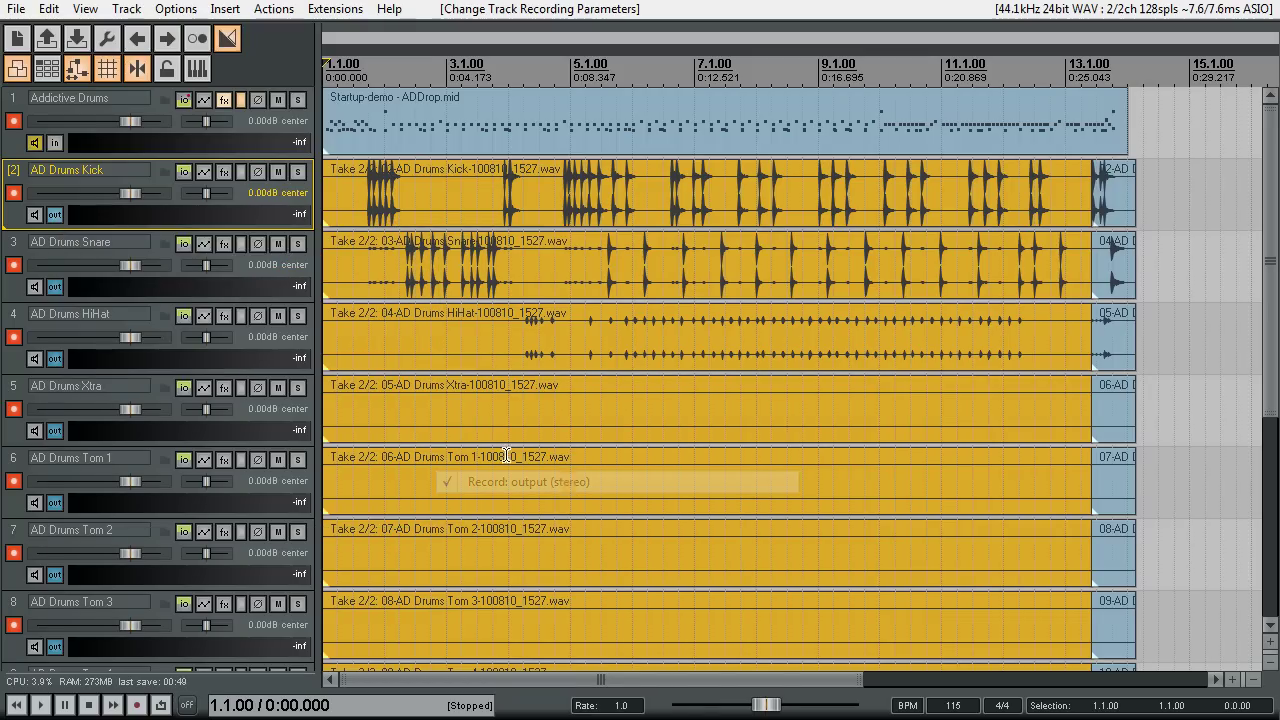
scroll(92, 410, "down", 3)
scroll(96, 422, "up", 3)
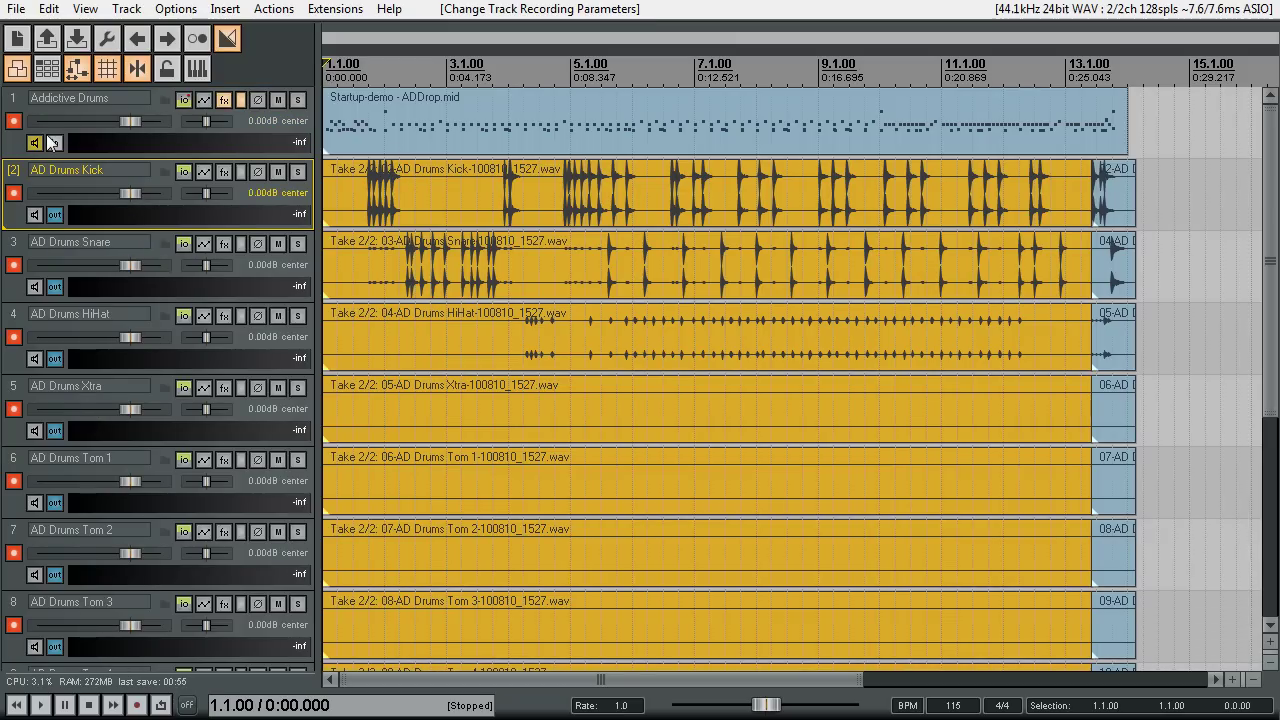
left_click(10, 143)
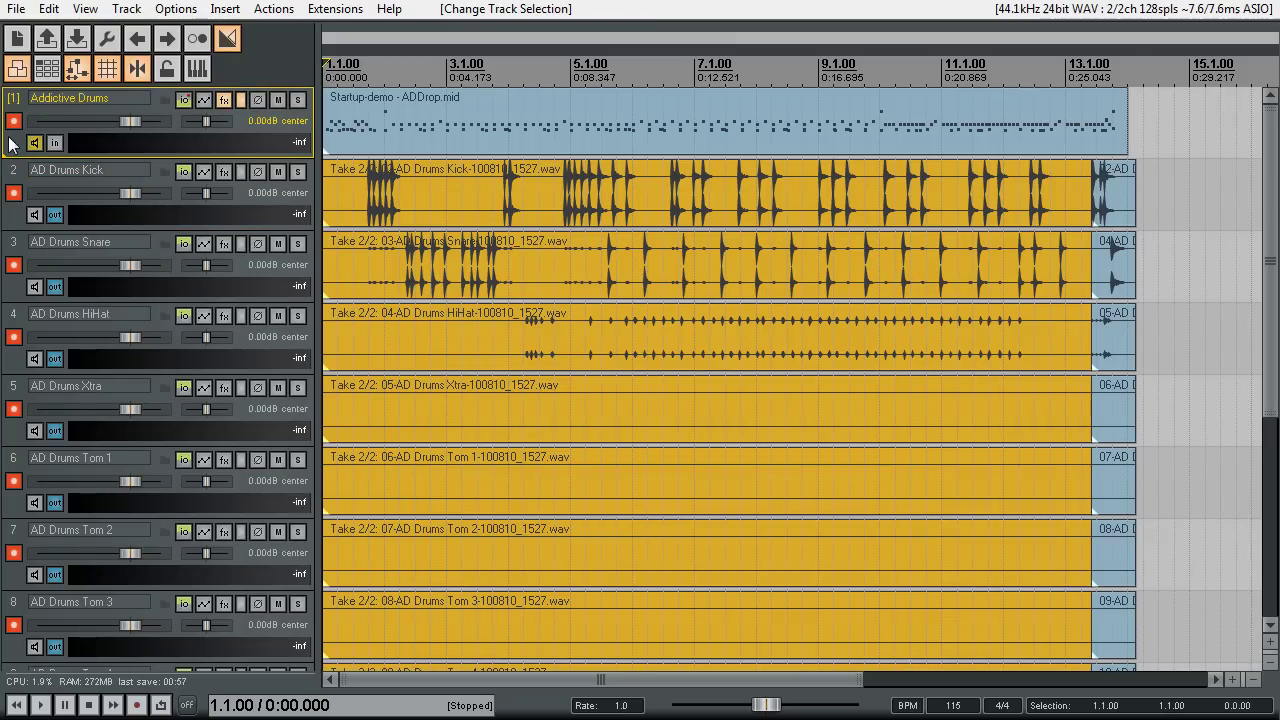